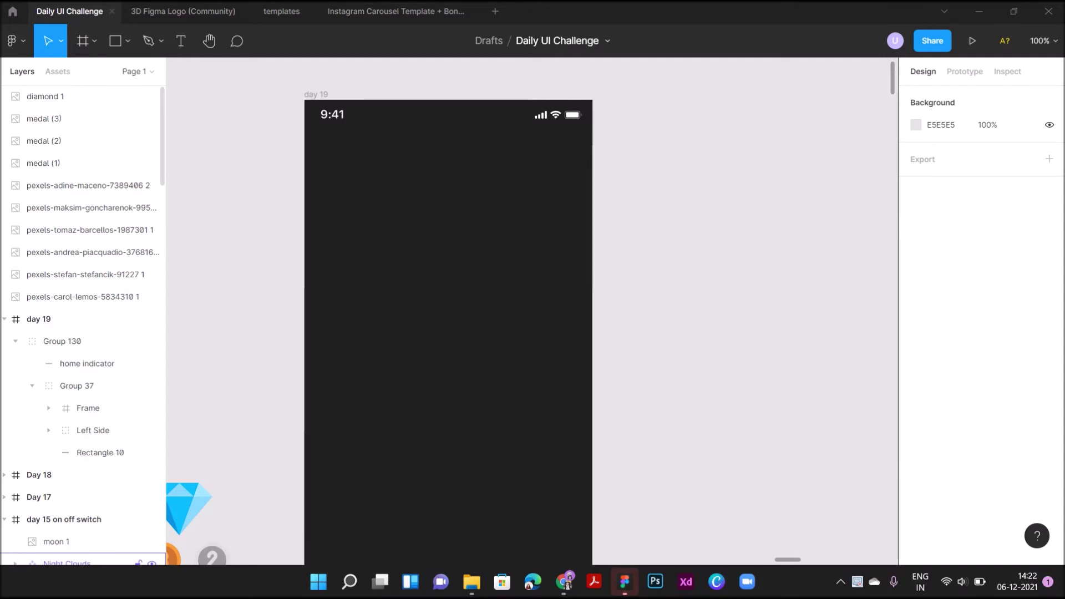
# - Add a 'Leaderboard' text near the top of the day 19 frame at size 24
pyautogui.hscroll(-3, 533, 311)
pyautogui.click(181, 40)
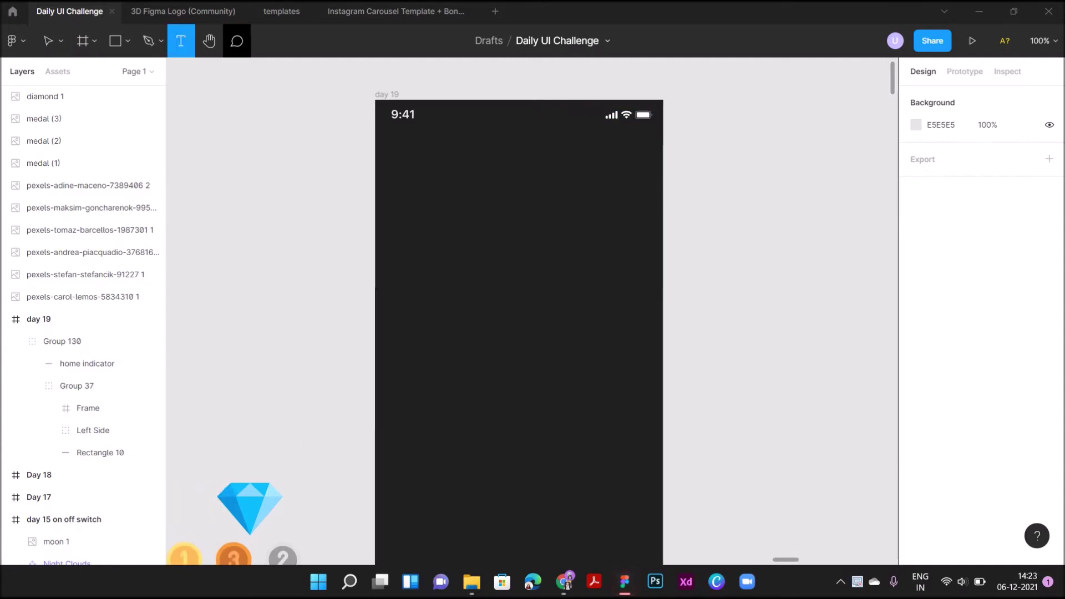
pyautogui.click(441, 154)
pyautogui.write('Leader')
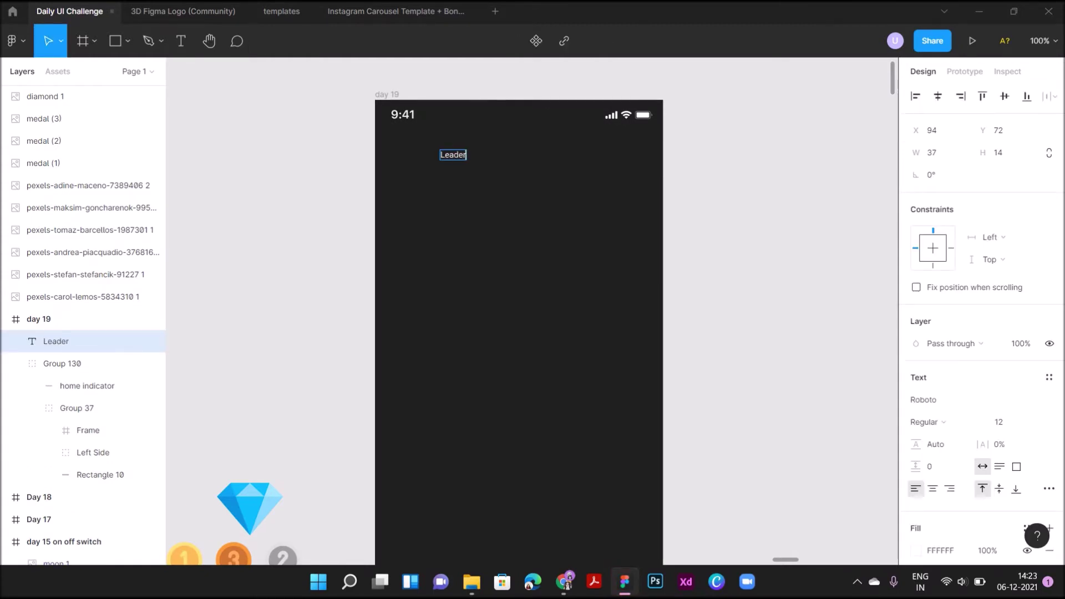
pyautogui.write('board')
pyautogui.press('Escape')
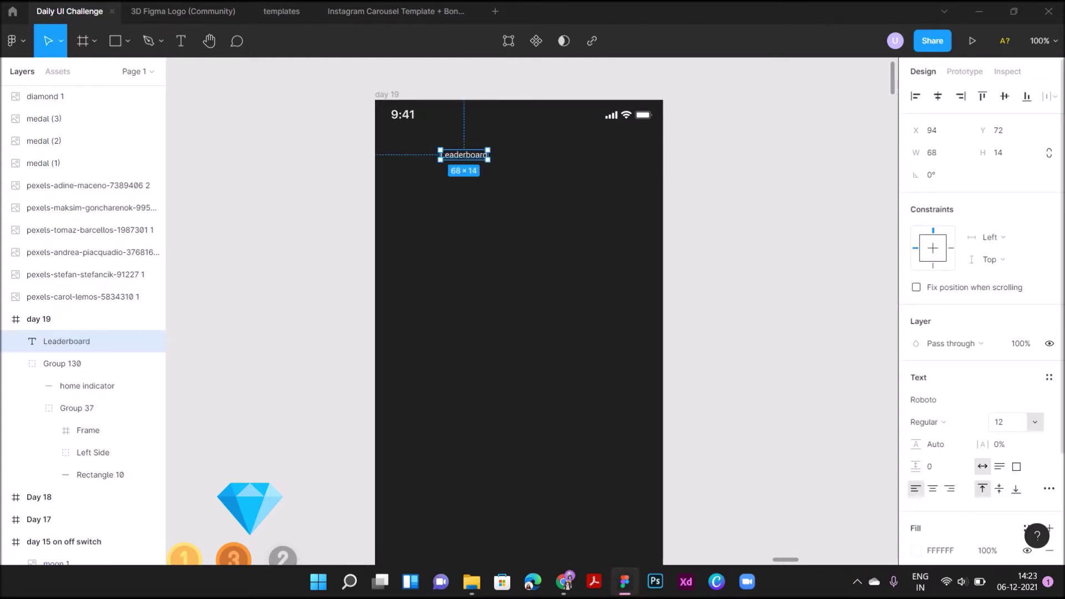
pyautogui.click(1032, 421)
pyautogui.click(1015, 429)
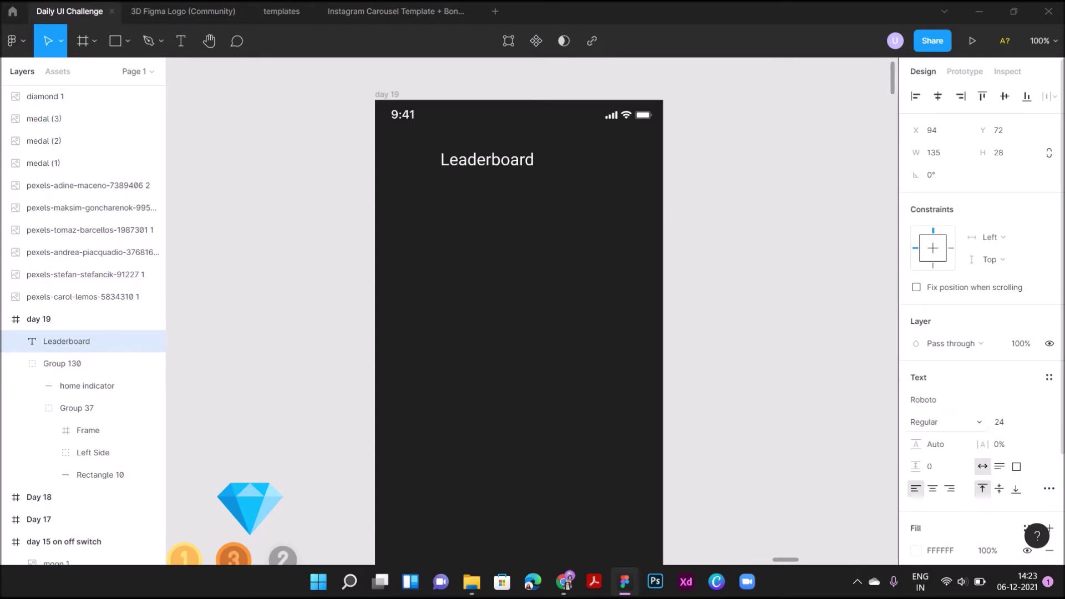
pyautogui.click(946, 421)
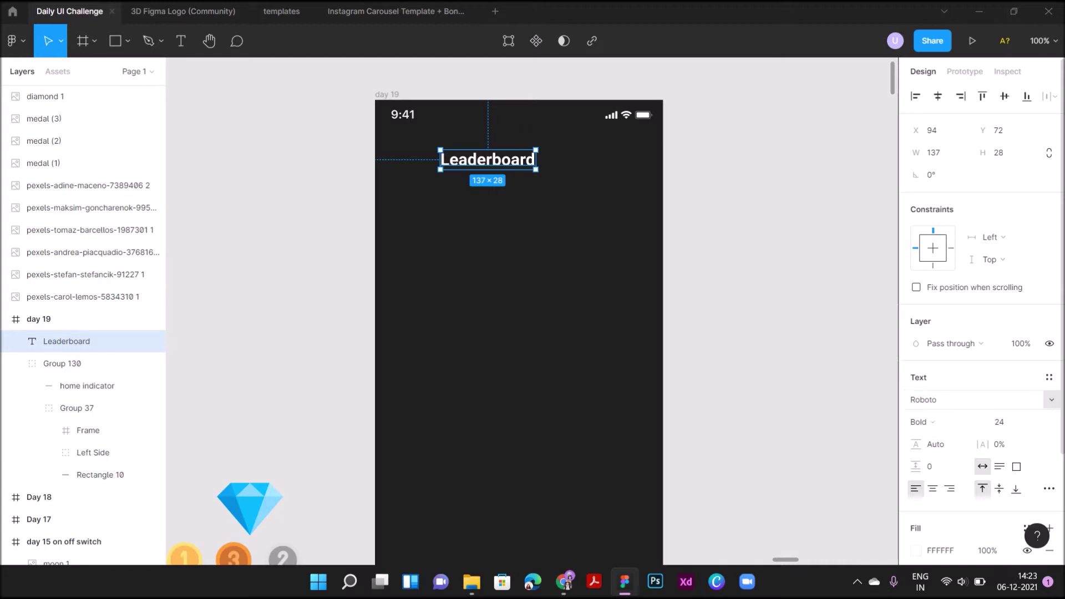
# - Try the Pacifico, Podkova and Pompiere fonts on the title
pyautogui.click(943, 400)
pyautogui.write('P')
pyautogui.press('Return')
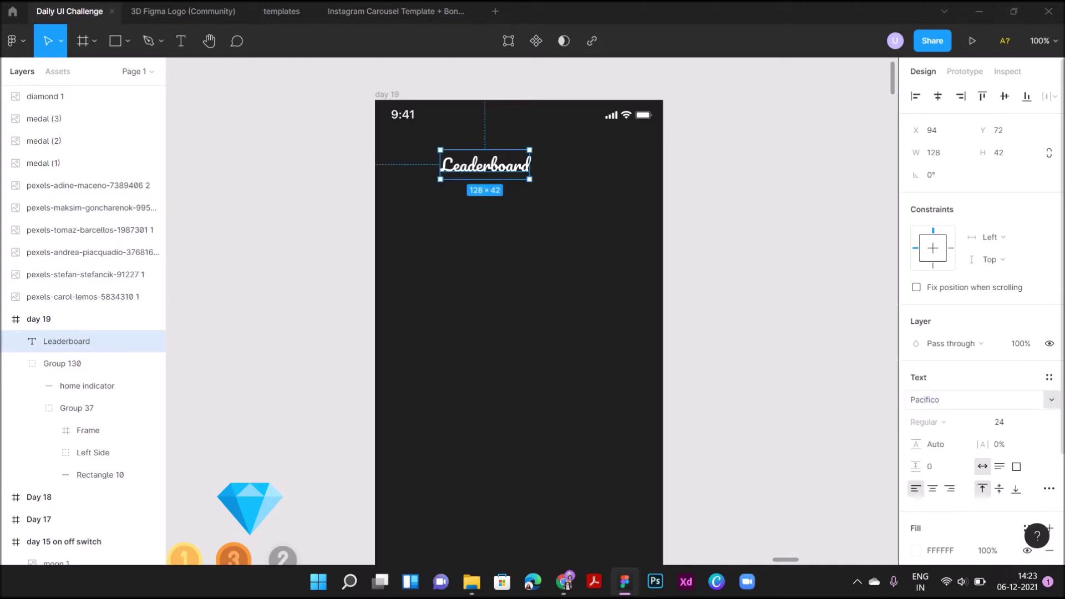
pyautogui.click(943, 399)
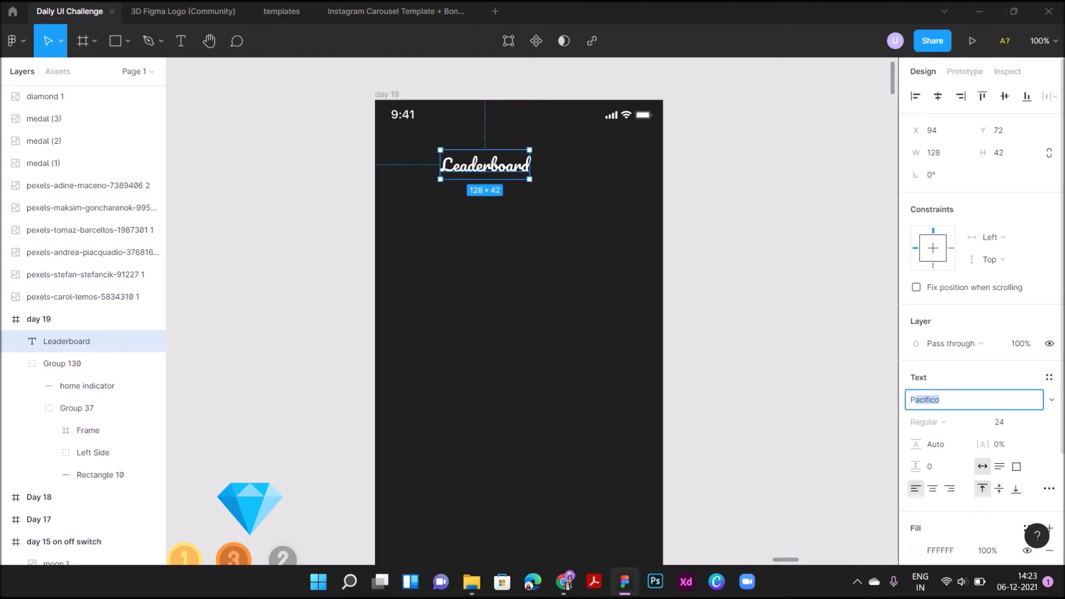
pyautogui.press('Return')
pyautogui.press('o')
pyautogui.click(943, 399)
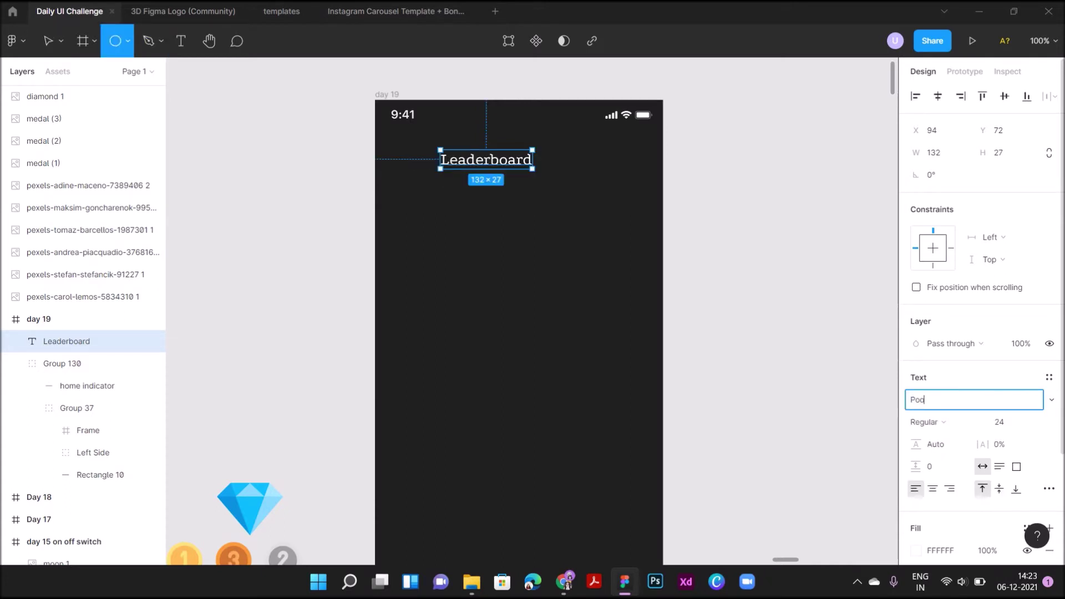
pyautogui.press('BackSpace')
pyautogui.press('BackSpace')
pyautogui.press('BackSpace')
pyautogui.write('p')
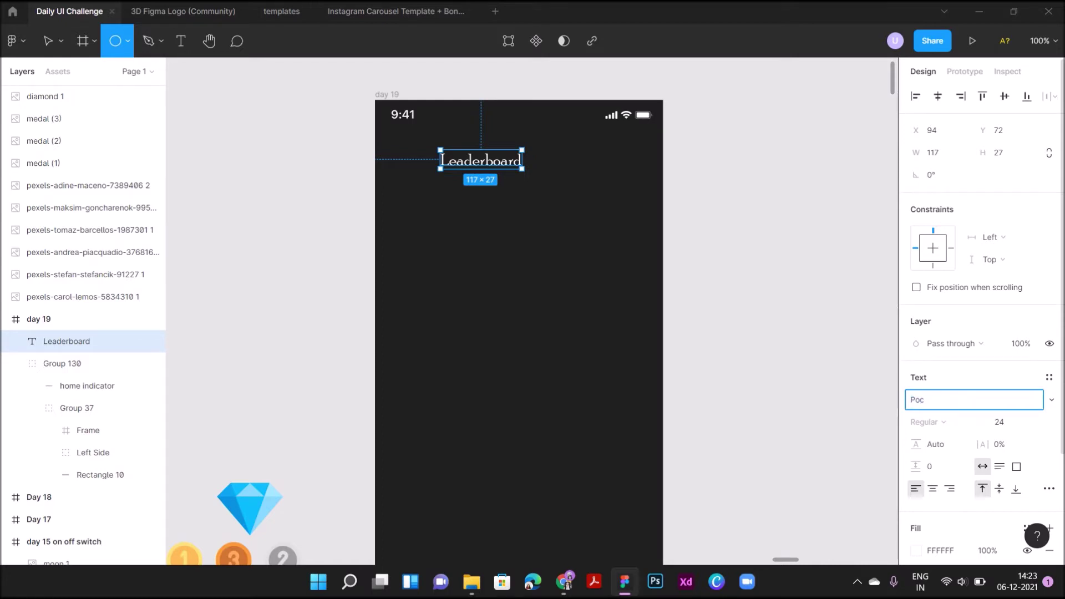
pyautogui.press('Return')
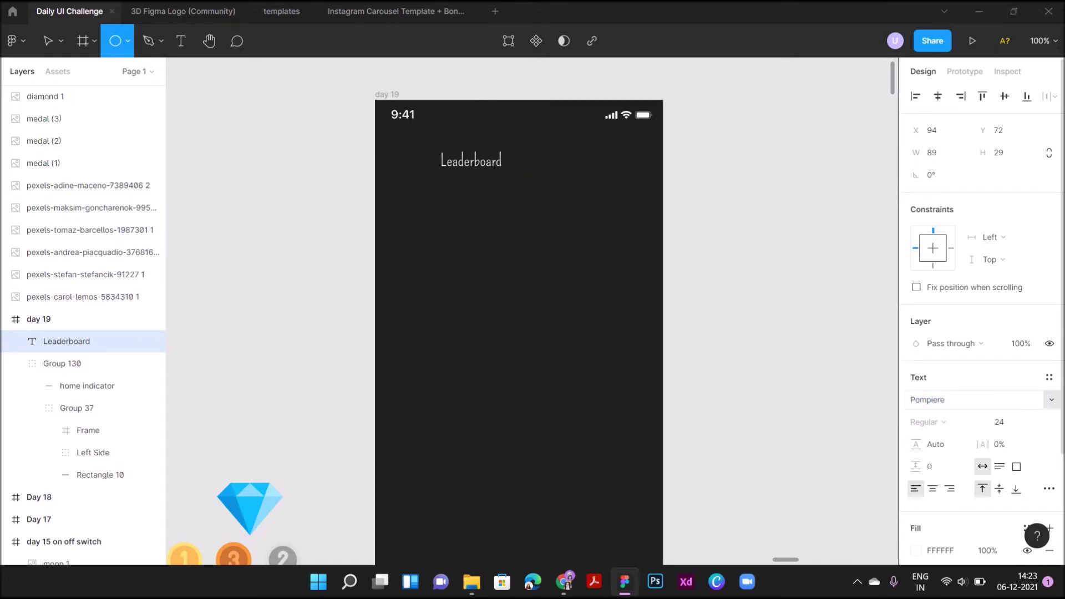
# - Set the title to Poppins SemiBold and centre it horizontally in the frame
pyautogui.click(943, 399)
pyautogui.press('Return')
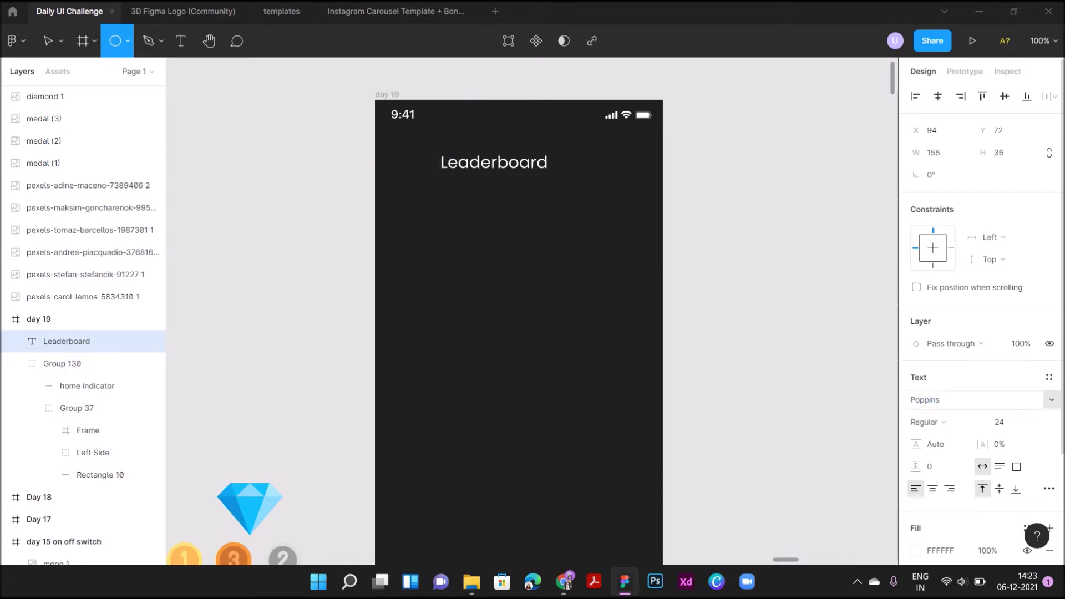
pyautogui.press('Tab')
pyautogui.press('Up')
pyautogui.press('Up')
pyautogui.press('Up')
pyautogui.press('Return')
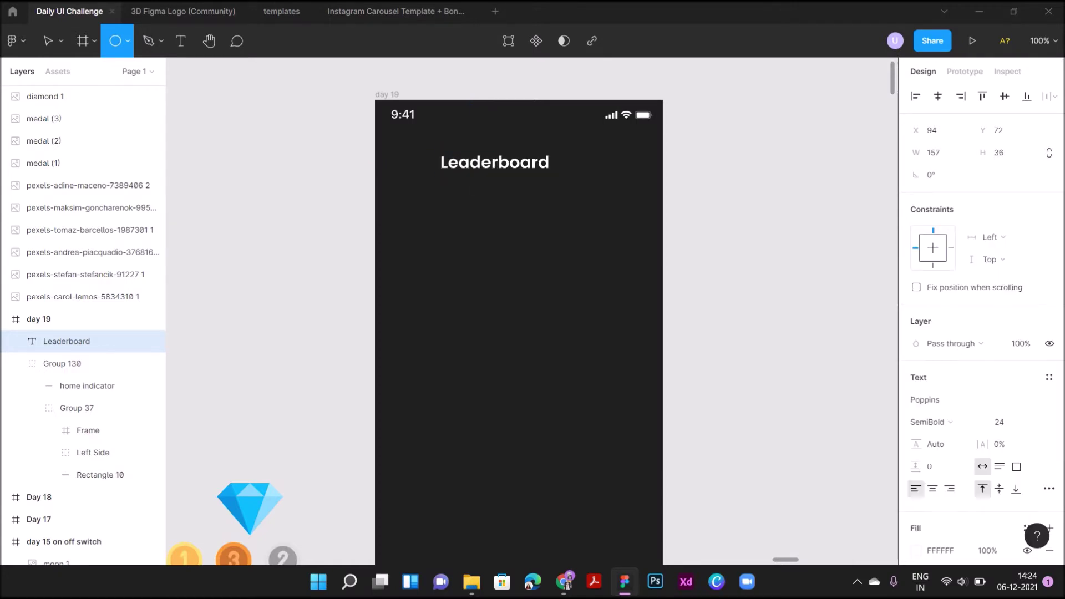
pyautogui.press('v')
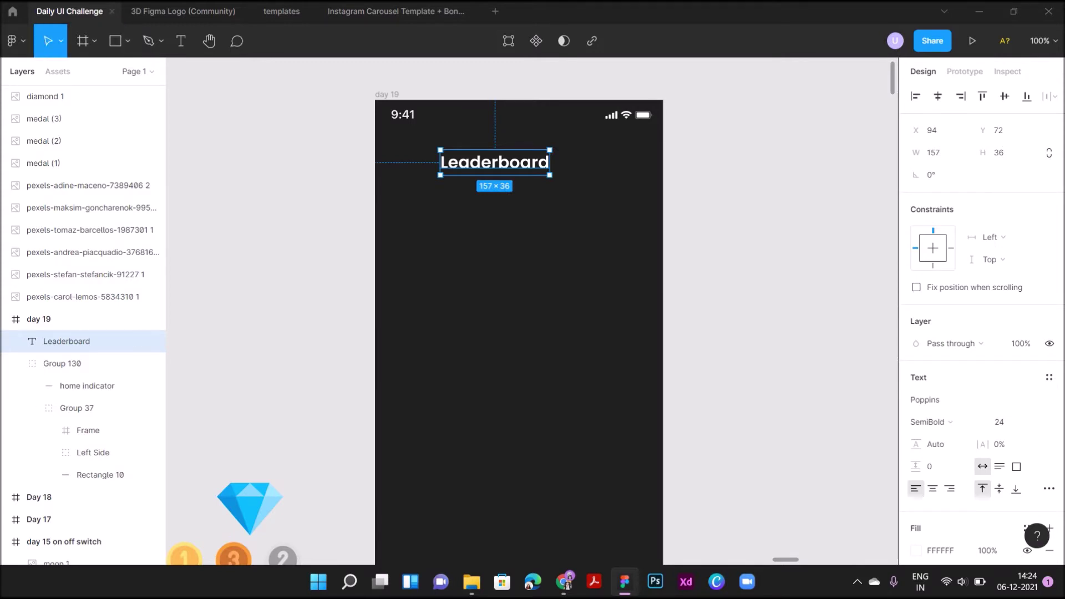
pyautogui.moveTo(495, 162); pyautogui.dragTo(519, 155)
pyautogui.press('Escape')
pyautogui.press('Escape')
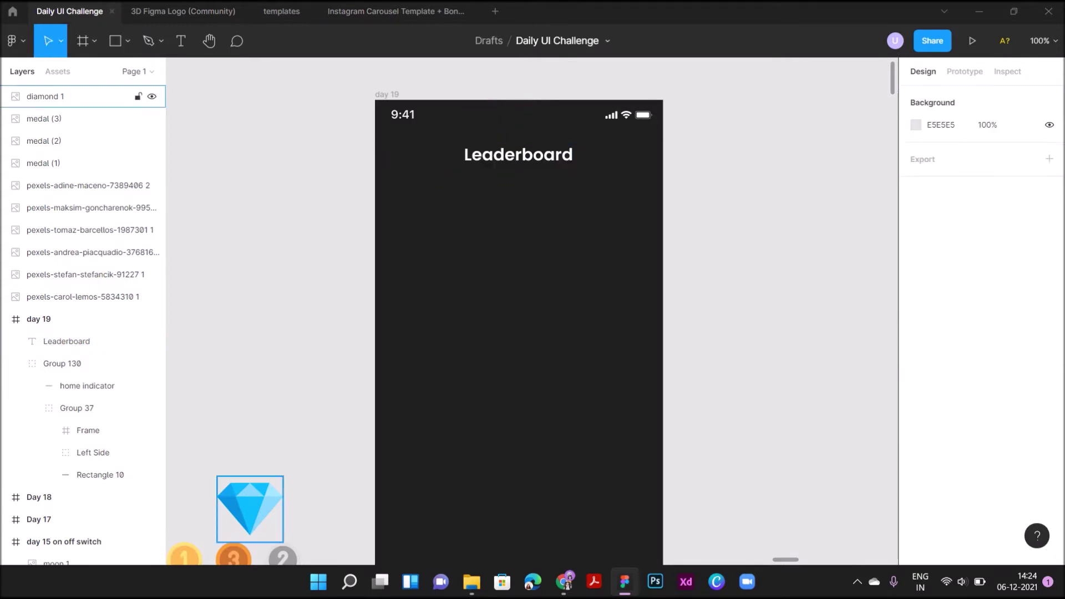
# - Centre the diamond image below the title and make the title all-caps LEADERBOARD
pyautogui.moveTo(249, 509); pyautogui.dragTo(458, 253)
pyautogui.moveTo(491, 286)
pyautogui.mouseDown()
pyautogui.moveTo(463, 258)
pyautogui.moveTo(519, 190)
pyautogui.mouseUp()
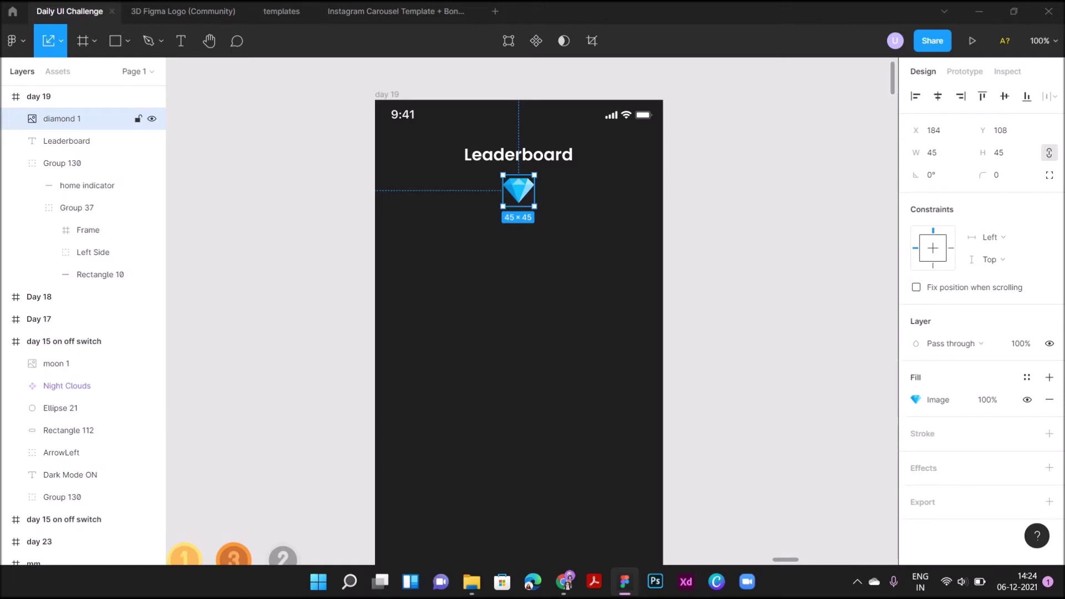
pyautogui.click(67, 141)
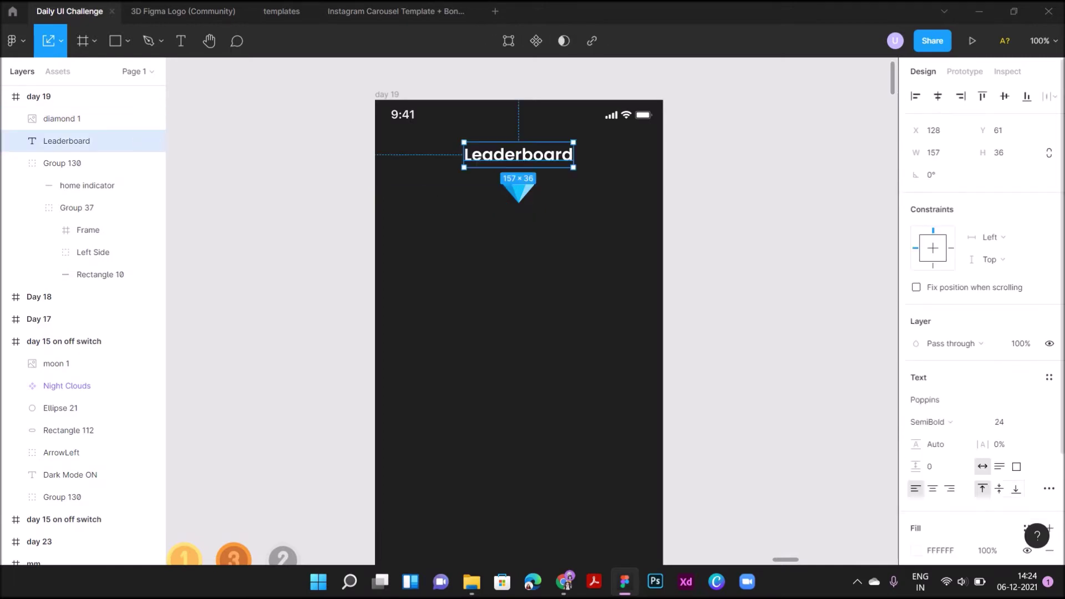
pyautogui.click(938, 467)
pyautogui.click(1049, 488)
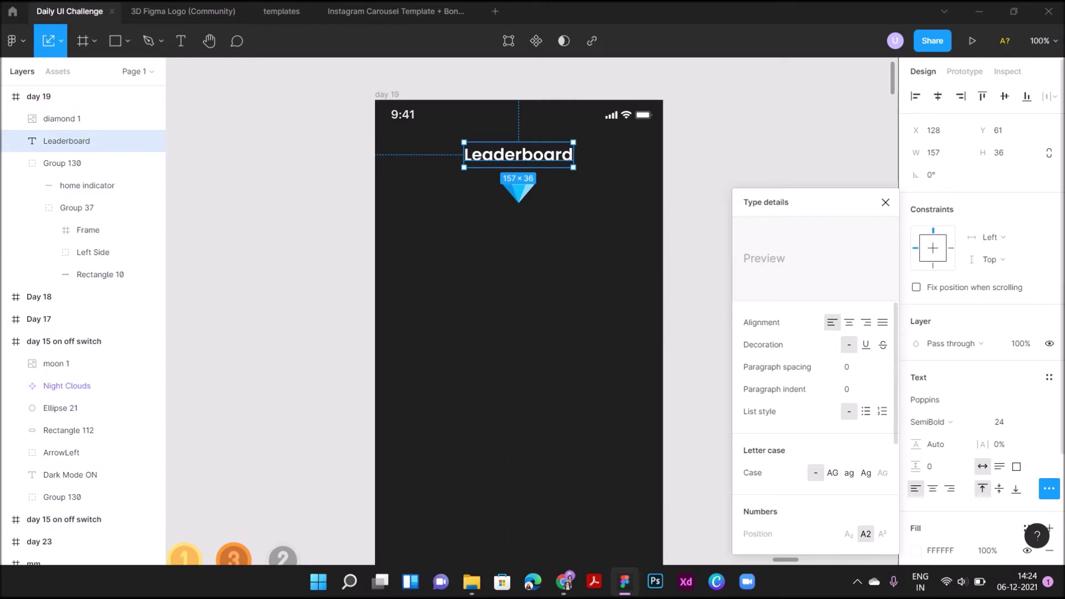
pyautogui.click(832, 473)
pyautogui.click(886, 202)
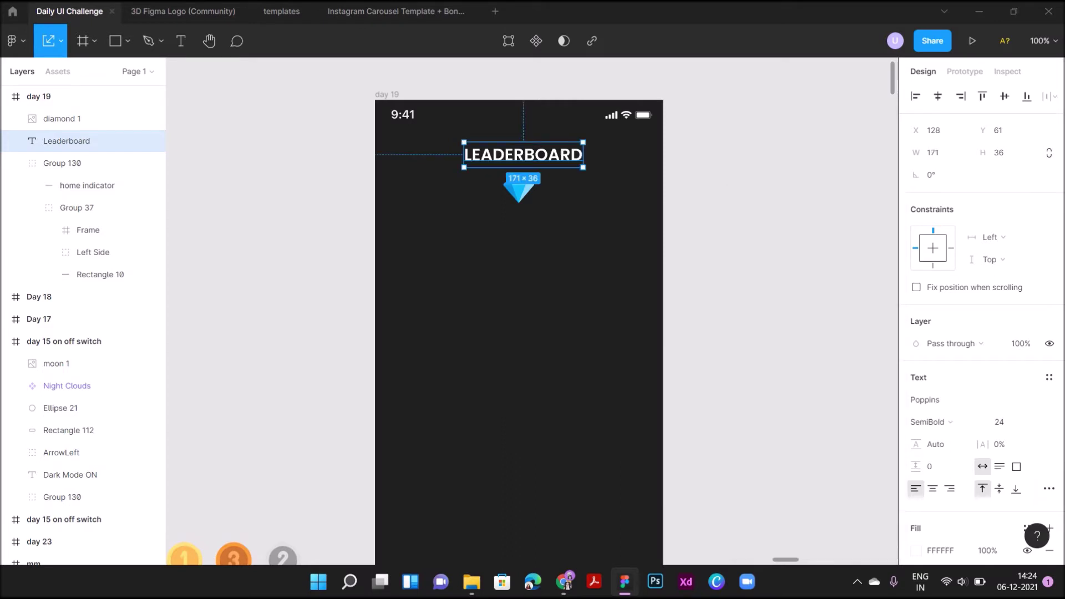
pyautogui.moveTo(523, 155); pyautogui.dragTo(519, 219)
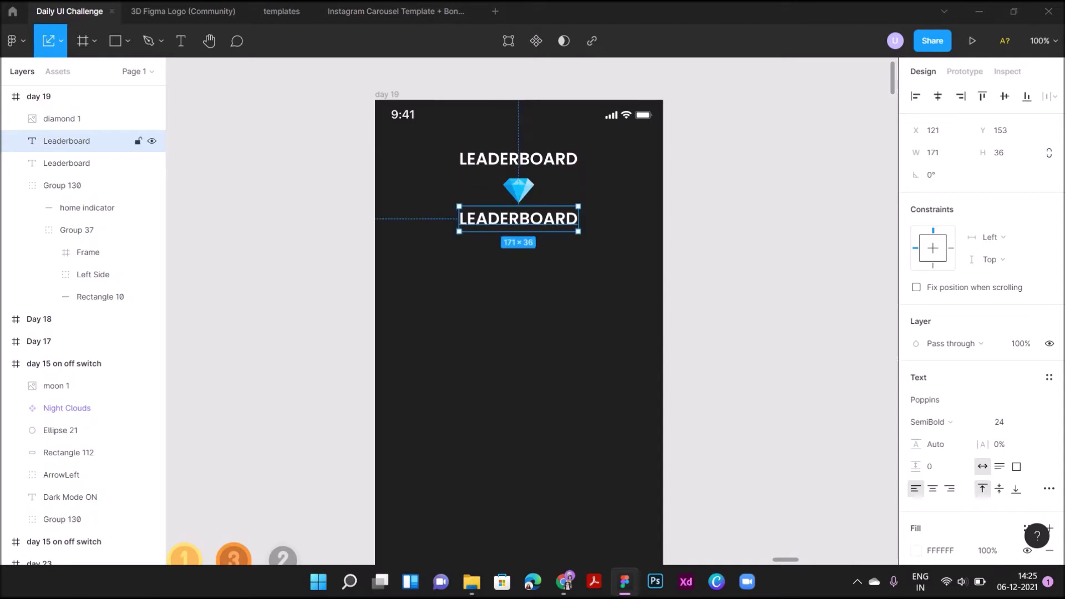
# - Duplicate the title as 'Diamond League' in normal letter case at size 20
pyautogui.press('Return')
pyautogui.press('BackSpace')
pyautogui.write('Diamond LeaGUE')
pyautogui.press('Escape')
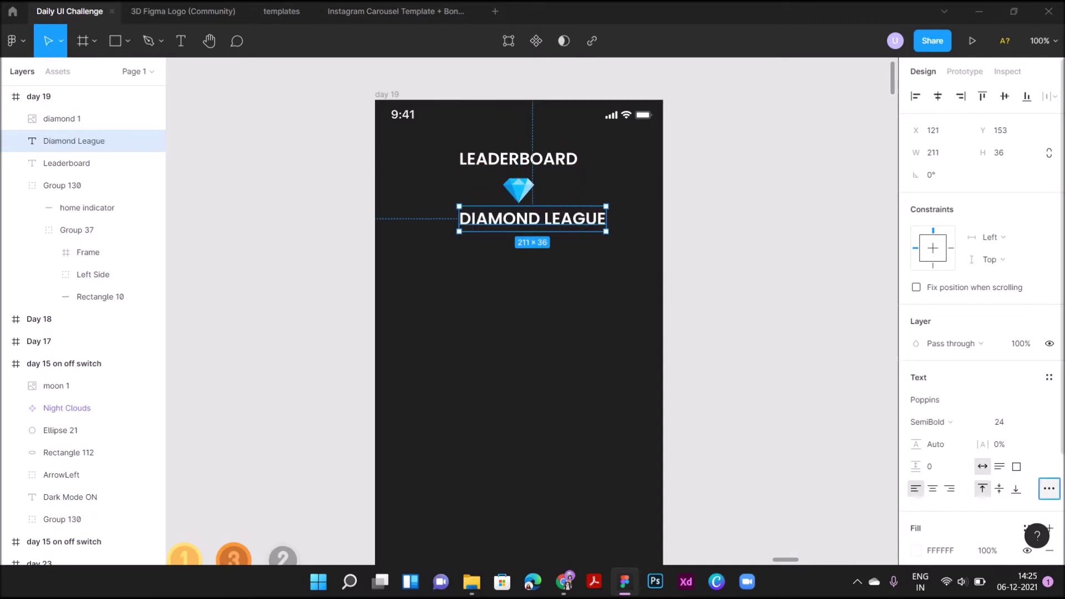
pyautogui.click(1049, 489)
pyautogui.click(816, 472)
pyautogui.click(777, 333)
pyautogui.click(532, 219)
pyautogui.click(999, 421)
pyautogui.write('20')
pyautogui.press('Return')
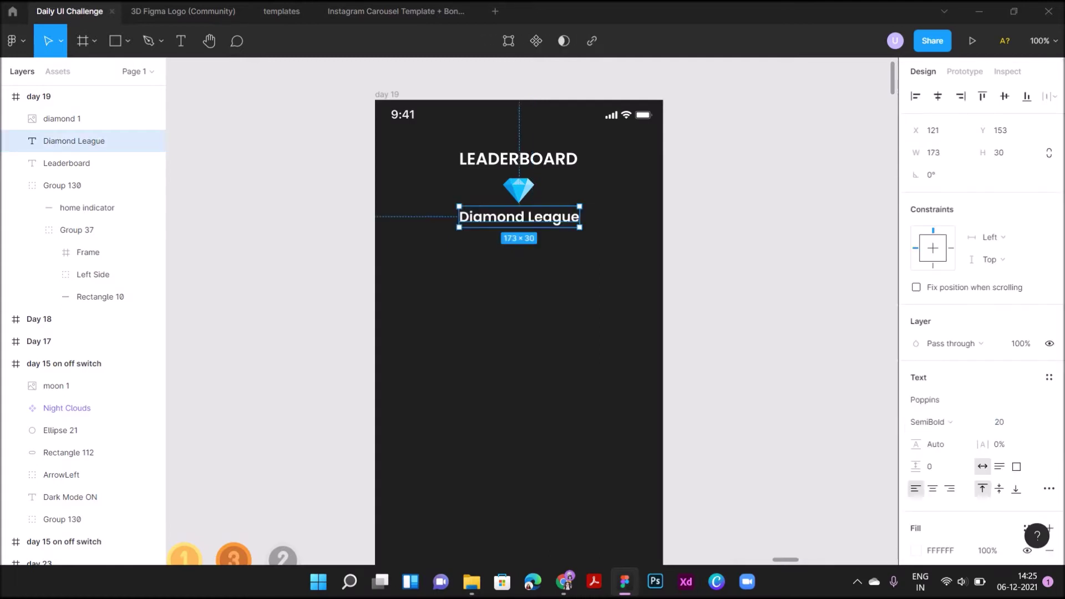
# - Shrink the diamond to 38×38 and line it up beside the Diamond League text
pyautogui.moveTo(519, 217); pyautogui.dragTo(517, 220)
pyautogui.press('Escape')
pyautogui.click(74, 140)
pyautogui.click(61, 119)
pyautogui.moveTo(519, 191); pyautogui.dragTo(438, 194)
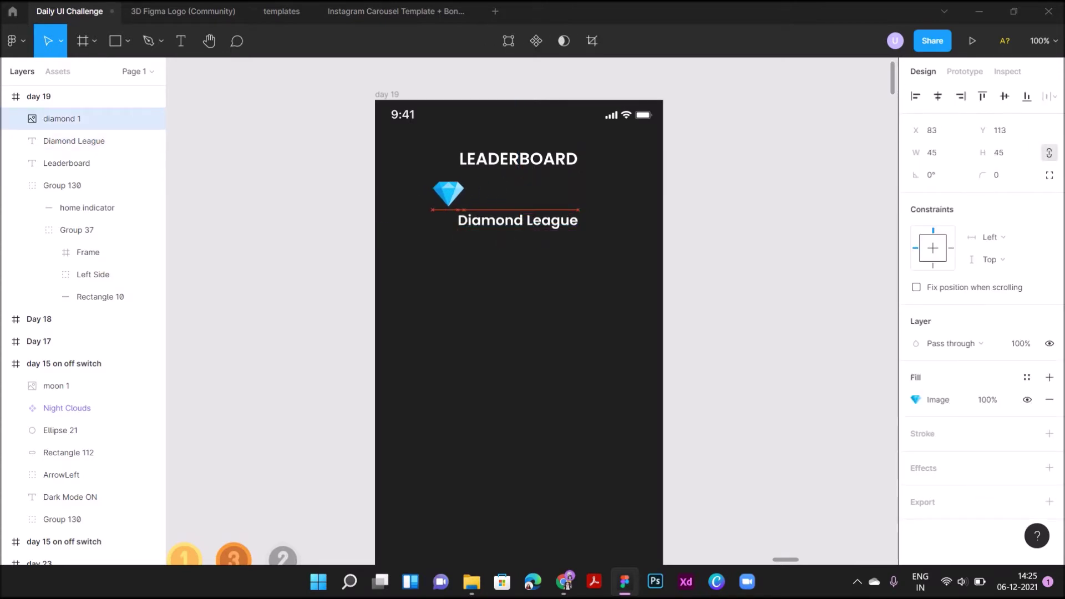
pyautogui.click(83, 141)
pyautogui.moveTo(518, 221); pyautogui.dragTo(534, 194)
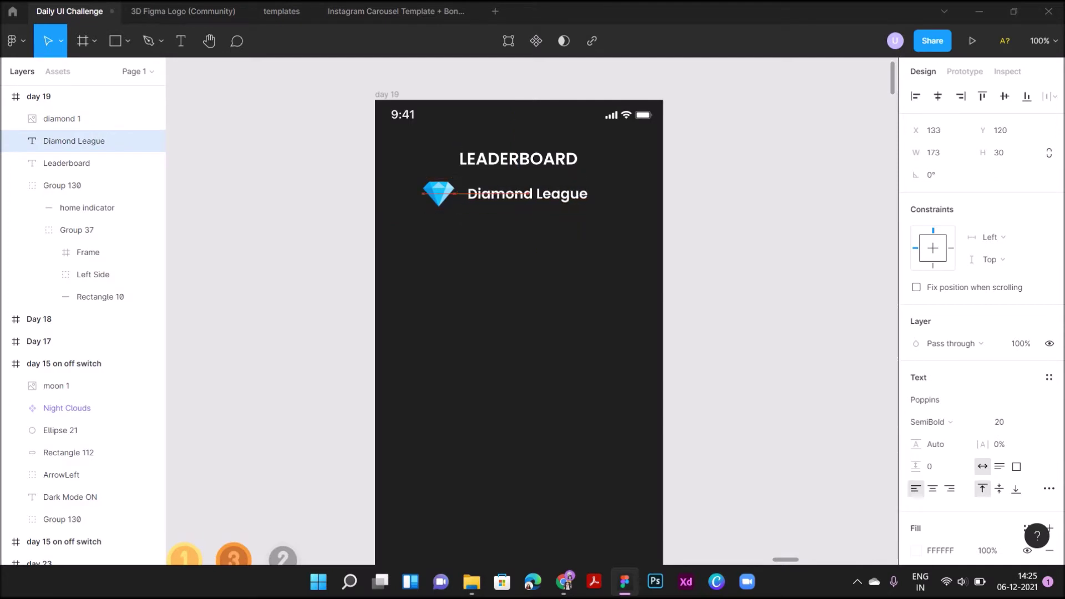
pyautogui.click(439, 194)
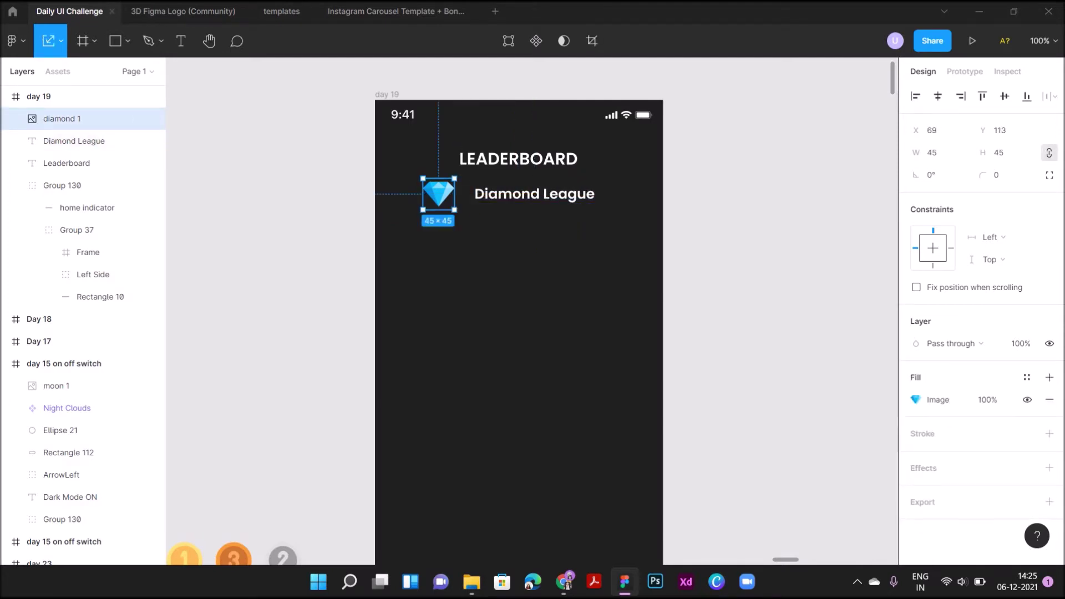
pyautogui.moveTo(454, 210); pyautogui.dragTo(450, 191)
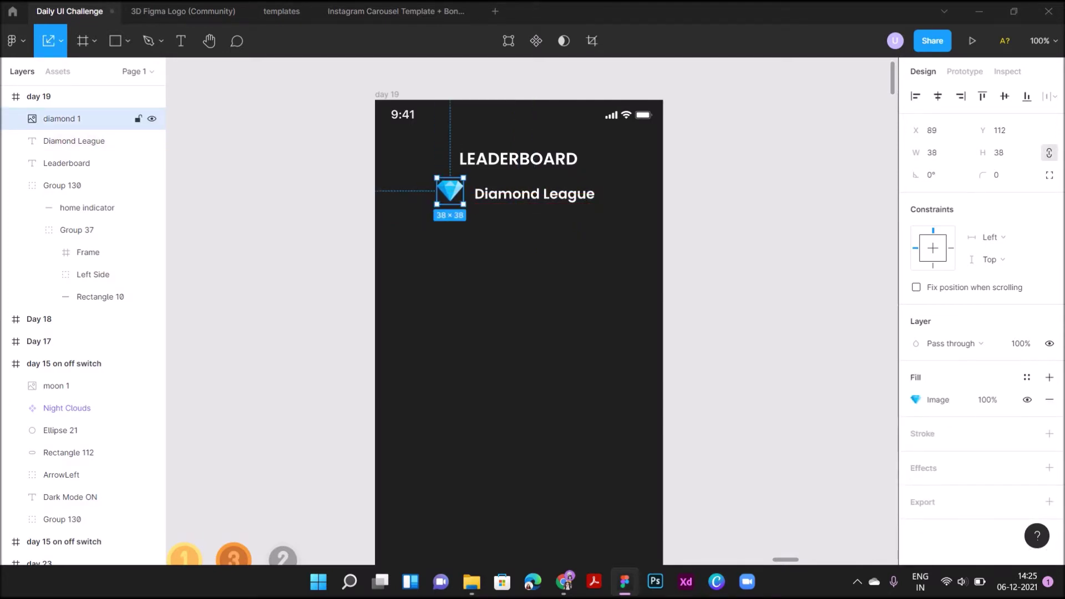
pyautogui.moveTo(534, 193); pyautogui.dragTo(532, 190)
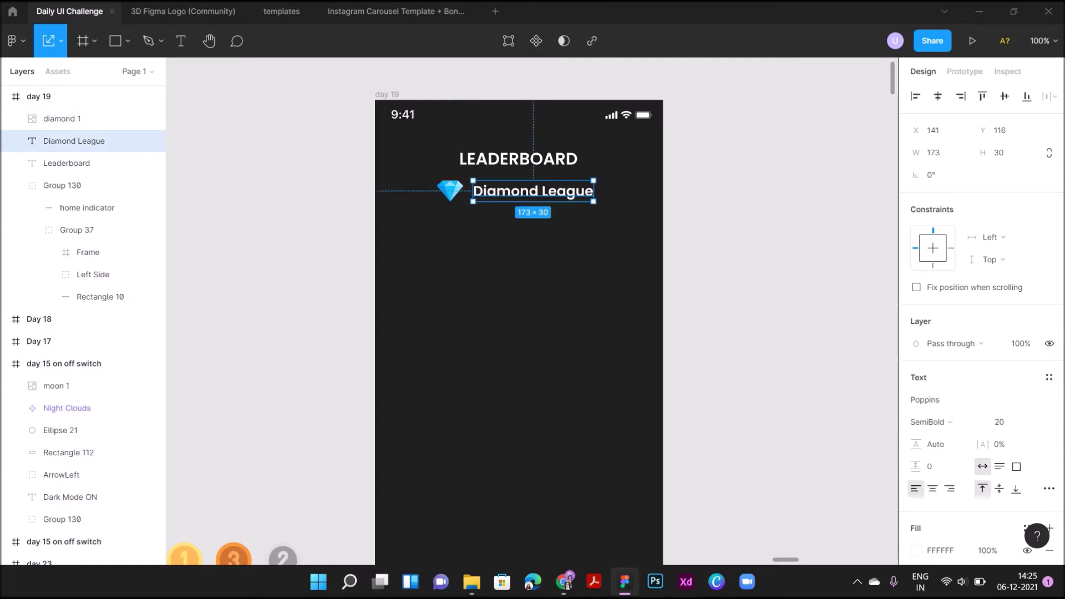
pyautogui.press('Escape')
pyautogui.press('+')
# - Draw a white 2-pixel horizontal divider line under the LEADERBOARD title
pyautogui.click(128, 40)
pyautogui.click(92, 91)
pyautogui.moveTo(498, 197); pyautogui.dragTo(643, 197)
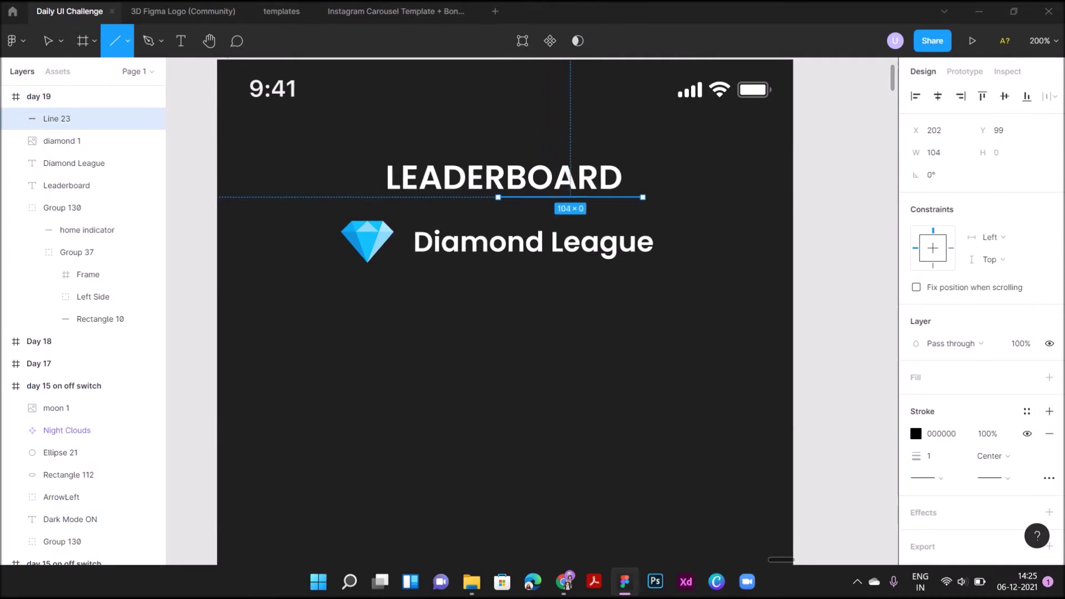
pyautogui.click(916, 433)
pyautogui.write('FFFFFF')
pyautogui.press('Return')
pyautogui.click(938, 456)
pyautogui.write('2')
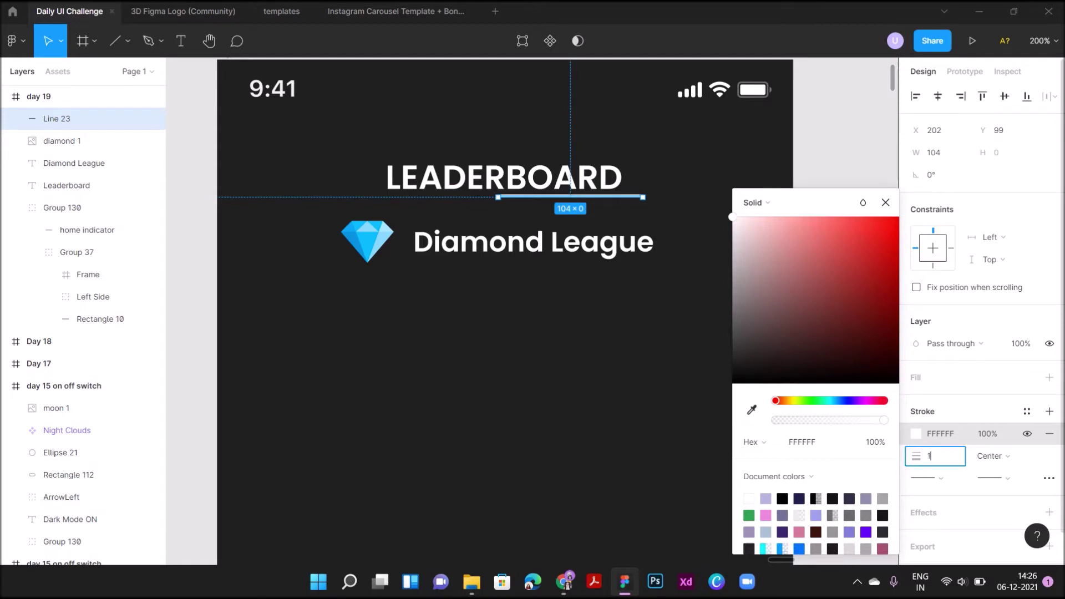
pyautogui.press('Escape')
pyautogui.press('Escape')
# - Nudge the divider into place and move the diamond closer to Diamond League
pyautogui.click(57, 118)
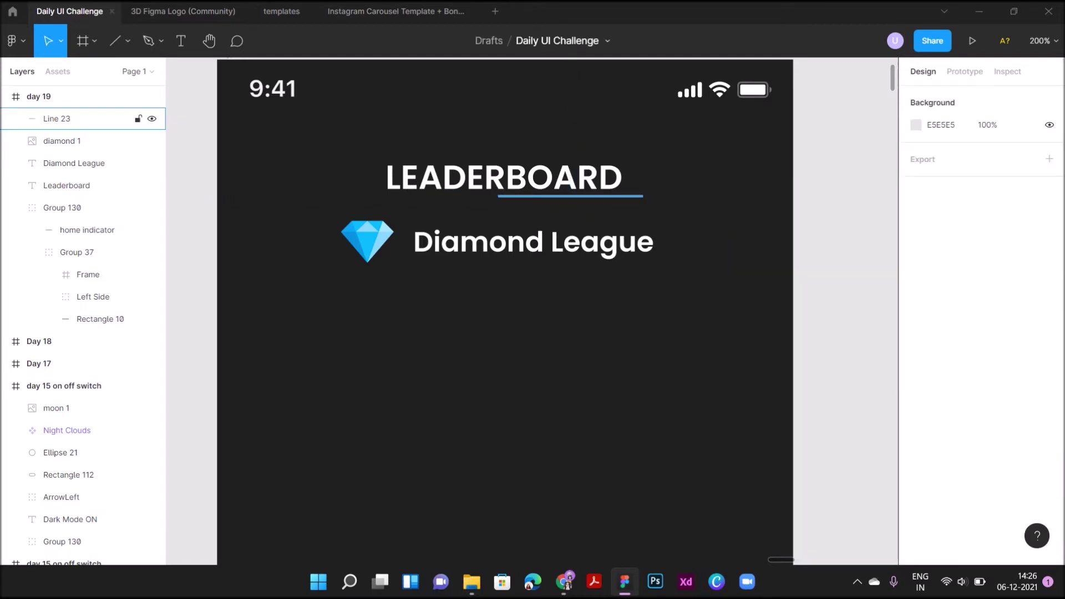
pyautogui.press('Down')
pyautogui.press('Down')
pyautogui.press('Down')
pyautogui.press('Left')
pyautogui.press('Left')
pyautogui.press('Left')
pyautogui.press('Left')
pyautogui.press('Left')
pyautogui.press('Escape')
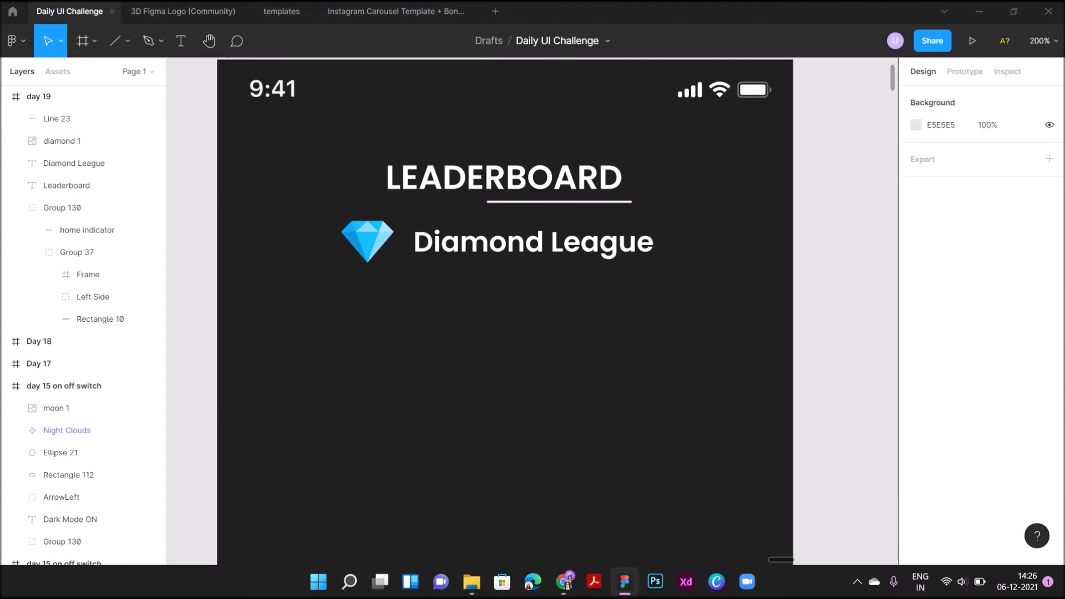
pyautogui.click(61, 141)
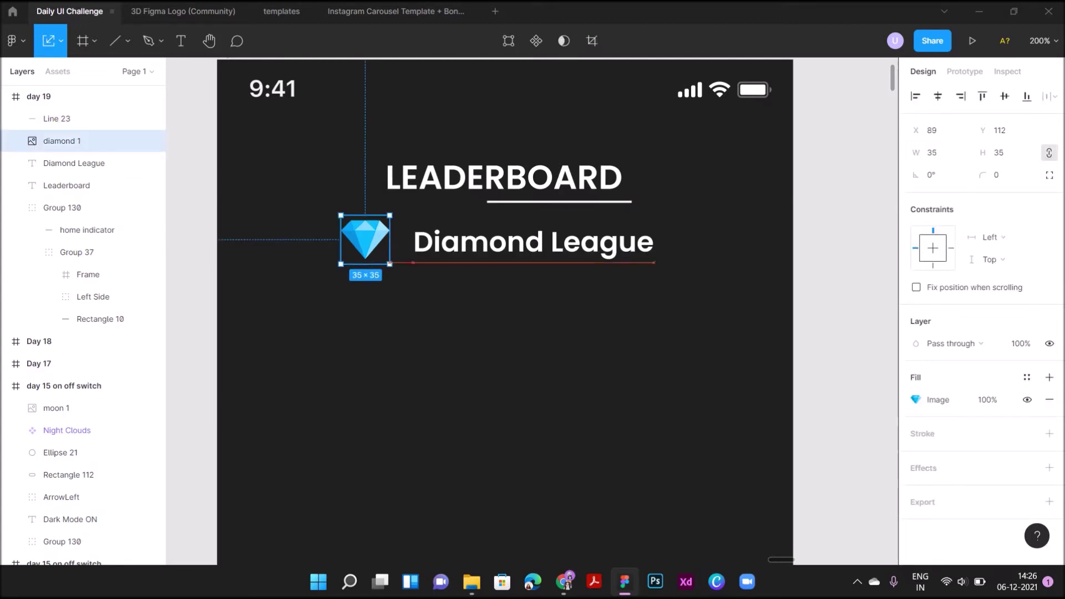
pyautogui.moveTo(367, 241); pyautogui.dragTo(380, 242)
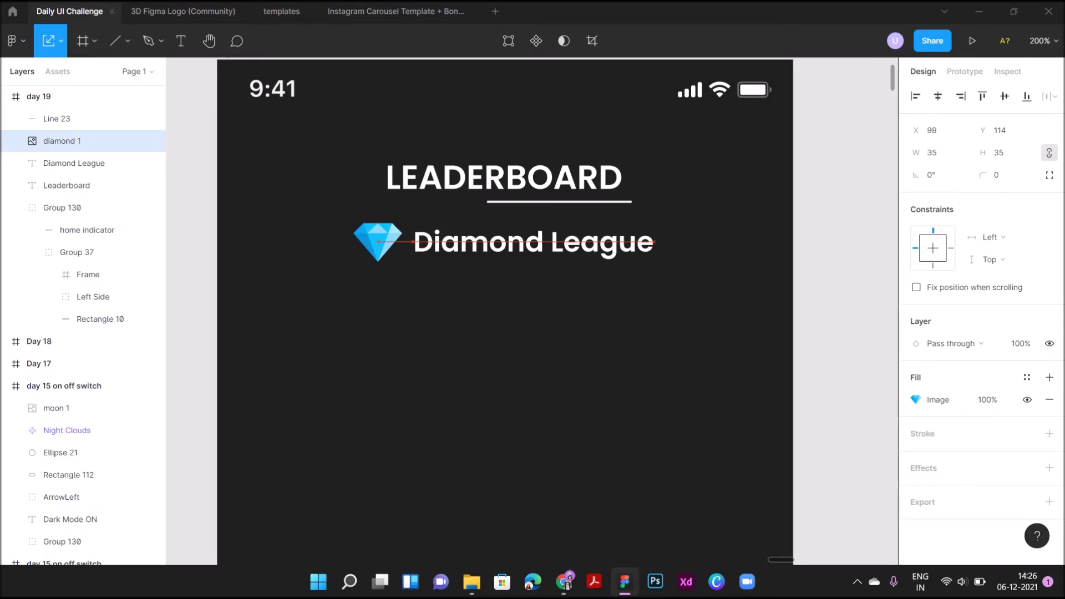
pyautogui.click(74, 163)
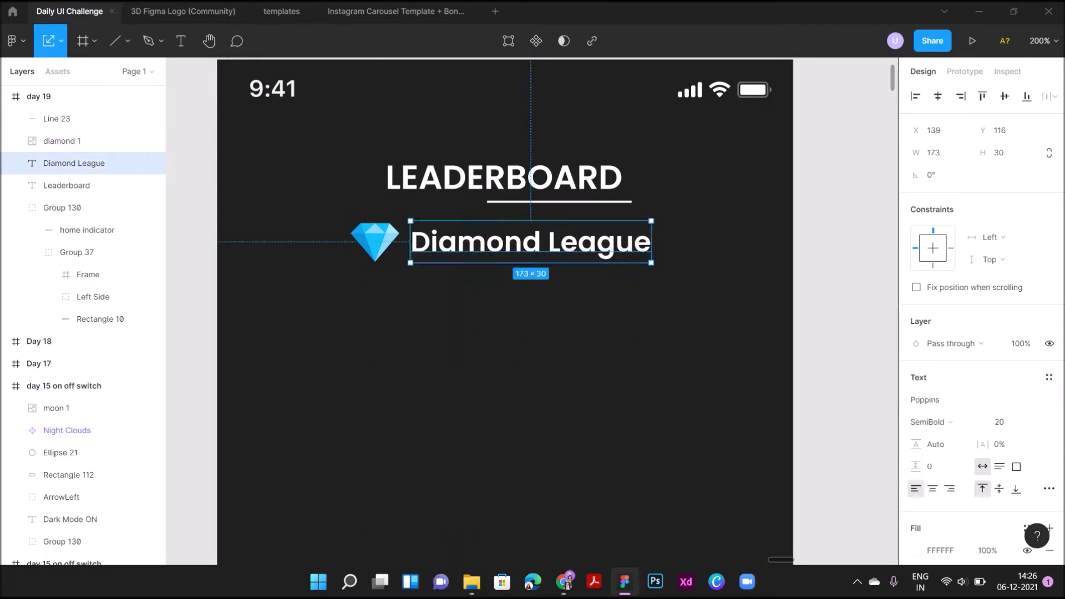
pyautogui.press('Escape')
pyautogui.hotkey('shift', '0')
pyautogui.scroll(-3, 532, 310)
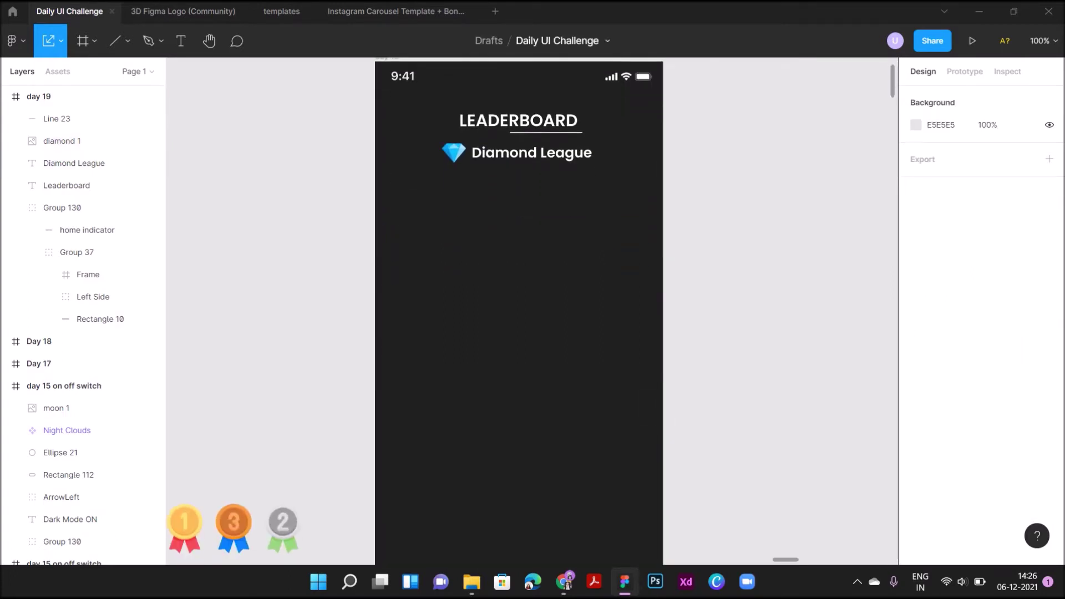
# - Bring the man's portrait photo into the day 19 frame
pyautogui.press('-')
pyautogui.scroll(-5, 533, 311)
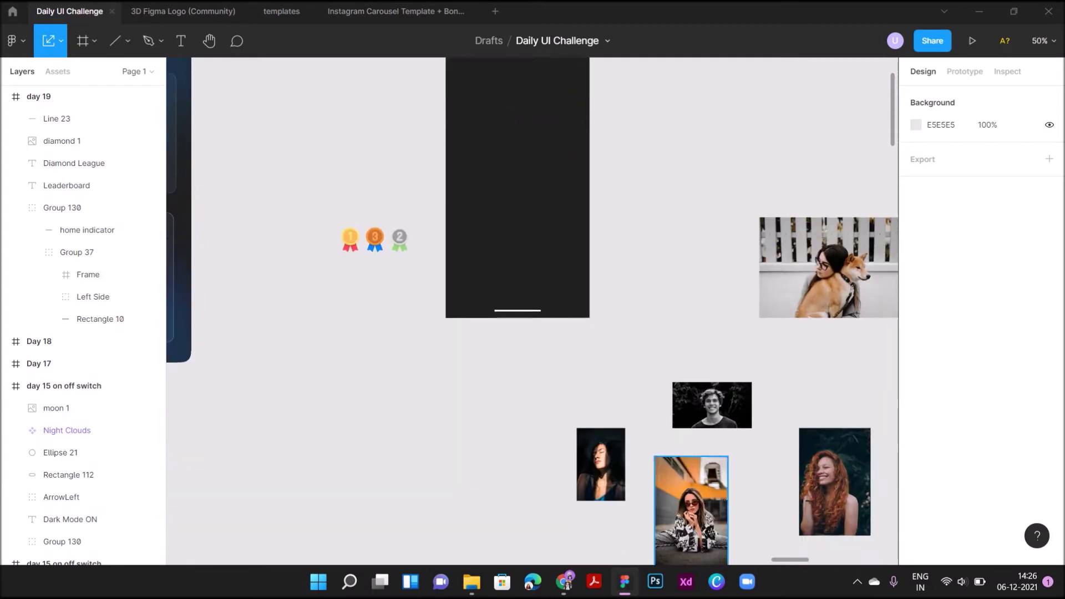
pyautogui.moveTo(602, 464); pyautogui.dragTo(525, 192)
pyautogui.click(712, 405)
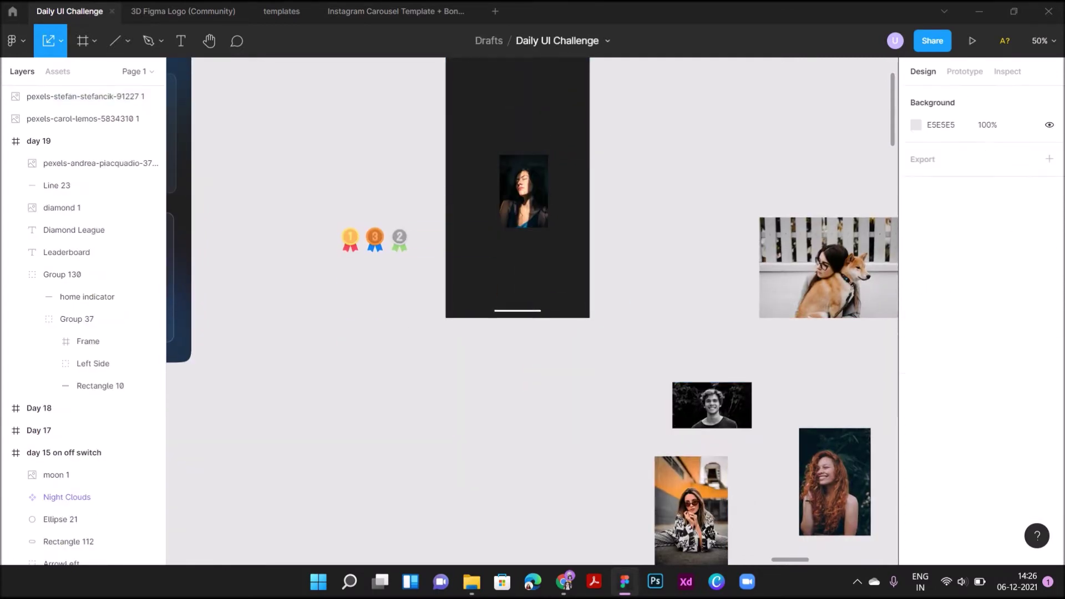
pyautogui.doubleClick(702, 405)
pyautogui.click(886, 232)
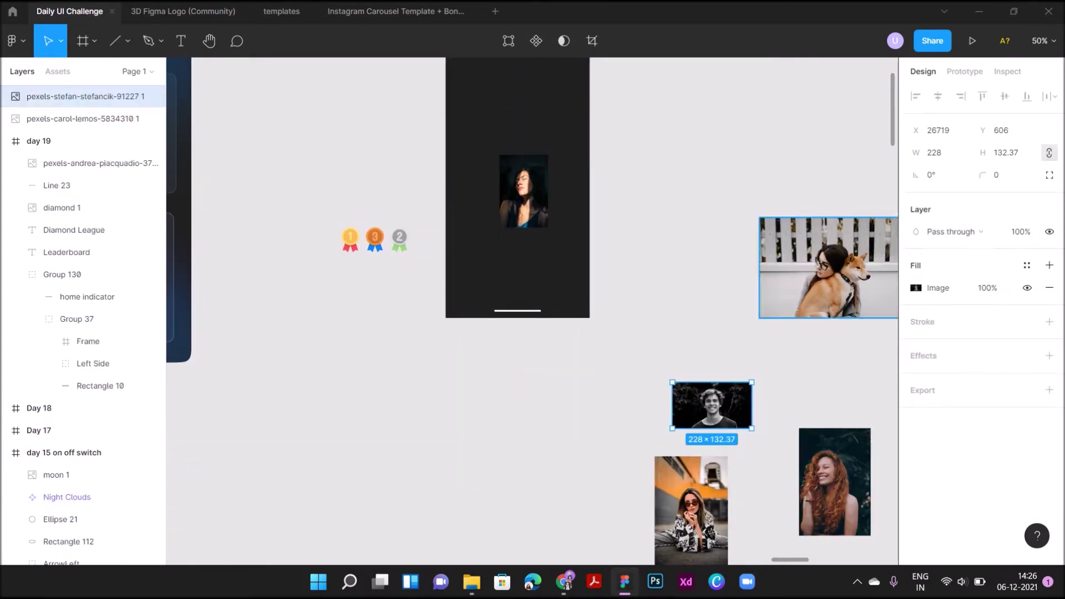
pyautogui.moveTo(702, 405); pyautogui.dragTo(532, 142)
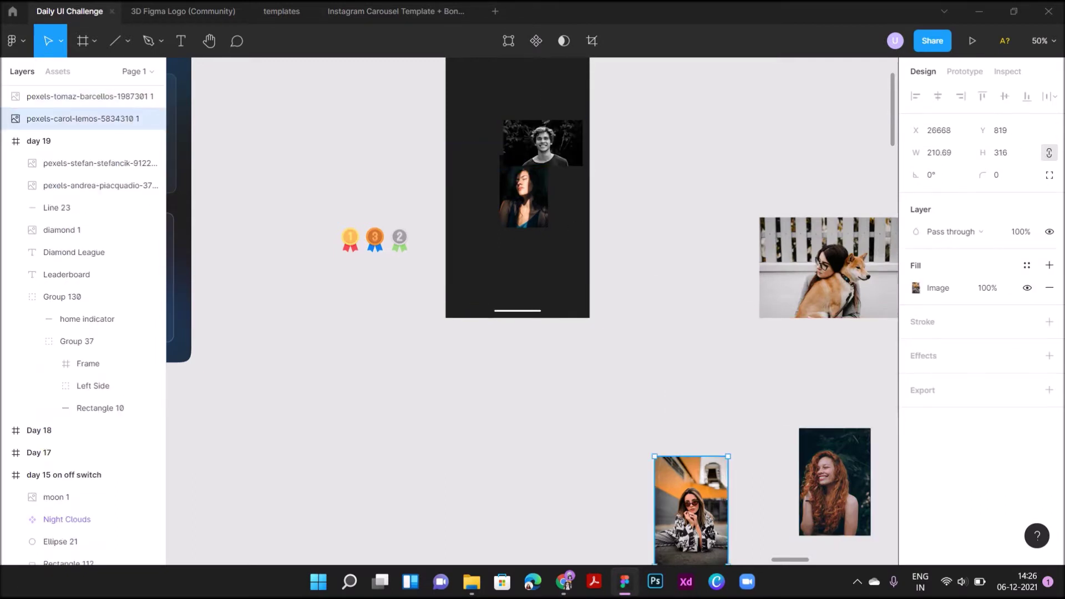
pyautogui.moveTo(691, 499); pyautogui.dragTo(542, 255)
pyautogui.scroll(3, 542, 255)
pyautogui.hotkey('shift', '0')
# - Crop the man's photo square, round it with radius 69, and place it below the title
pyautogui.click(553, 289)
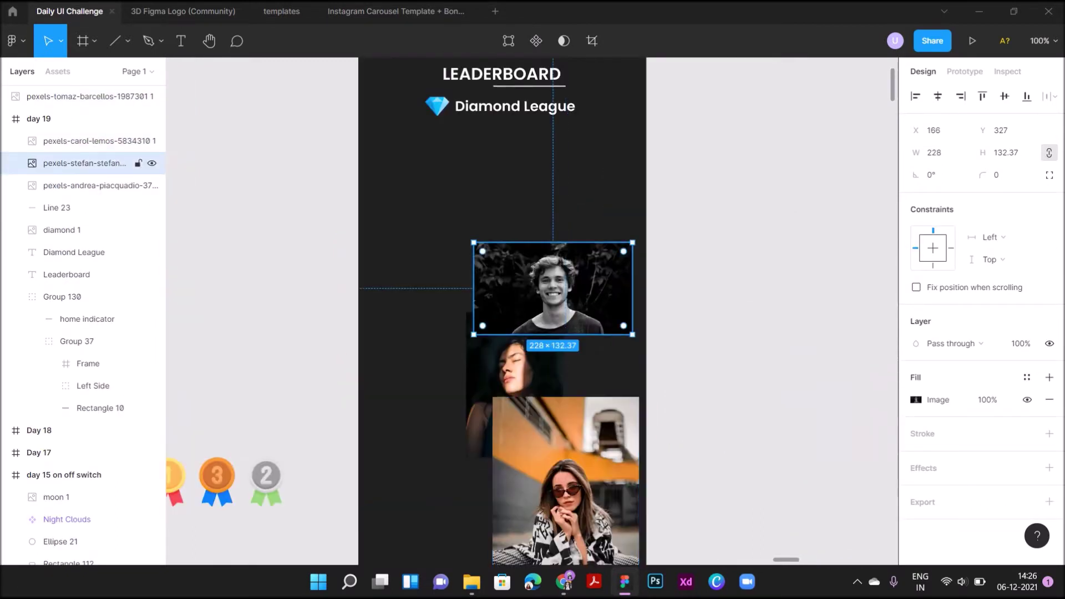
pyautogui.moveTo(633, 289); pyautogui.dragTo(561, 288)
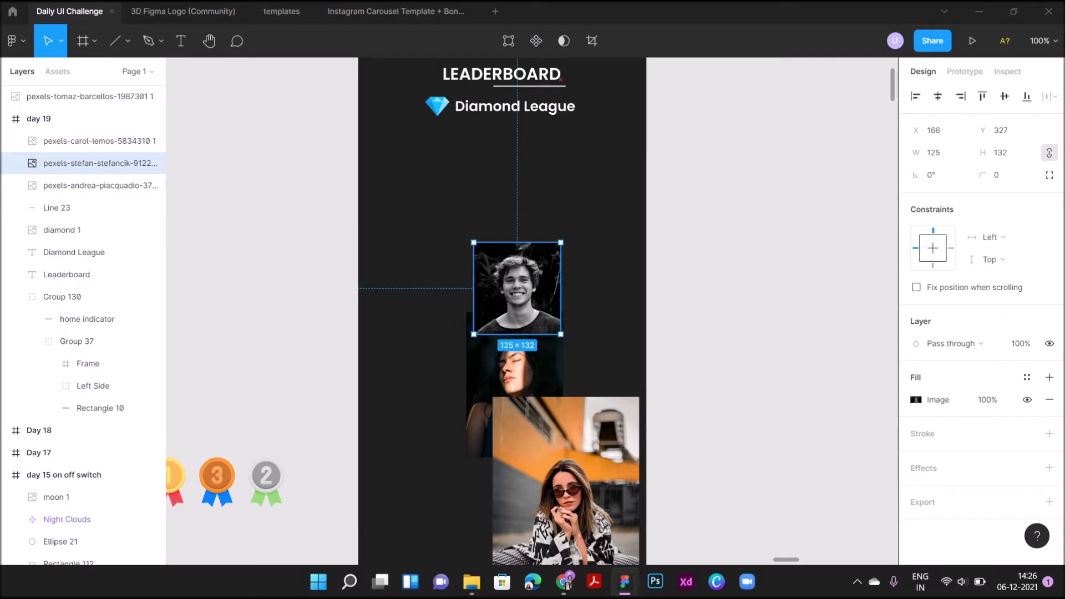
pyautogui.write('69')
pyautogui.press('Return')
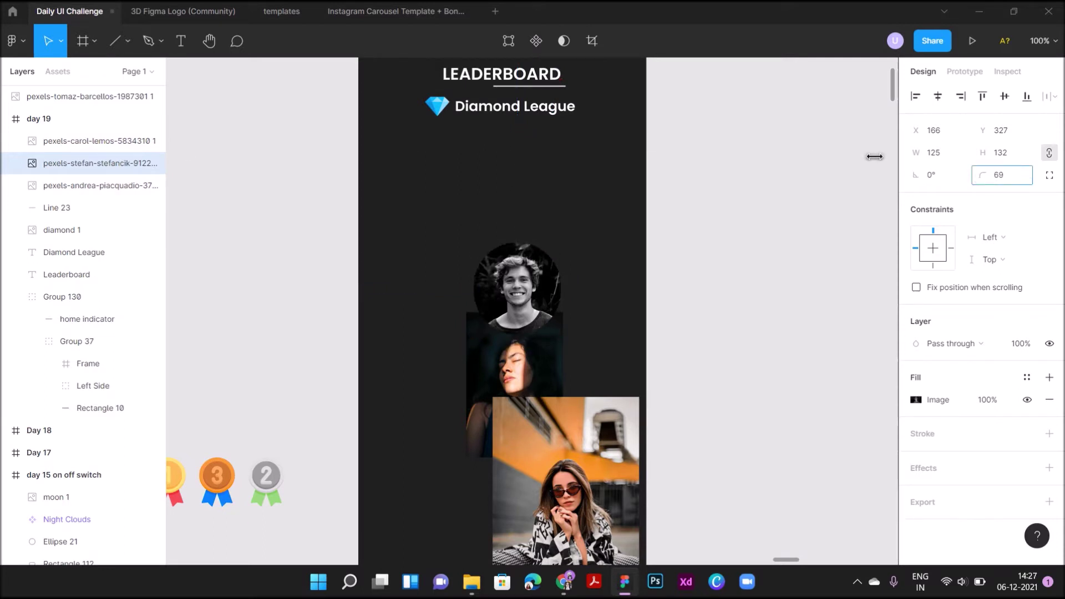
pyautogui.moveTo(517, 335); pyautogui.dragTo(544, 312)
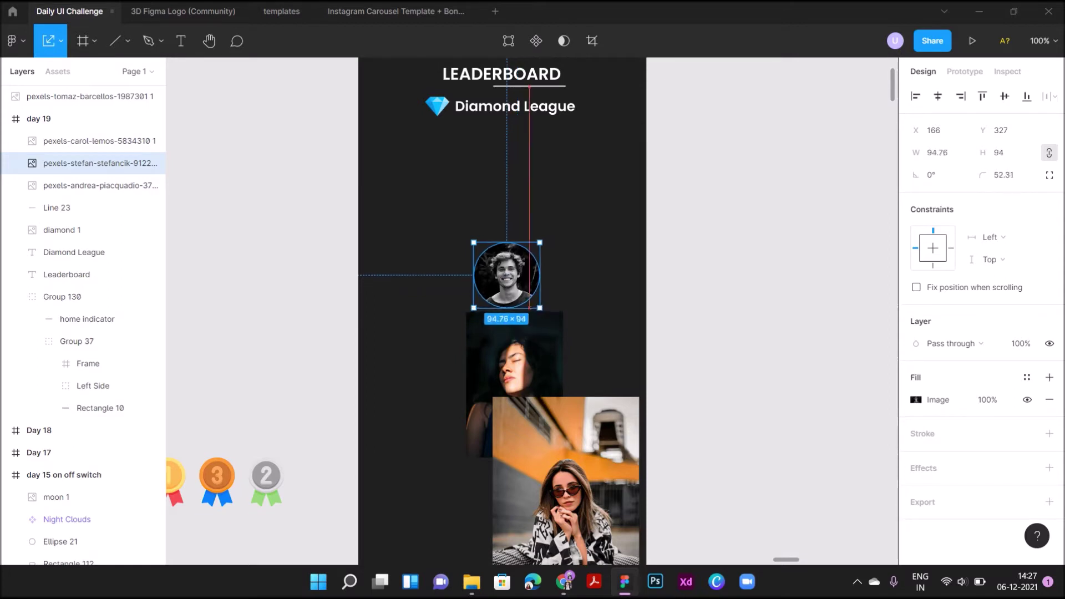
pyautogui.moveTo(508, 278)
pyautogui.mouseDown()
pyautogui.moveTo(511, 174)
pyautogui.moveTo(503, 179)
pyautogui.mouseUp()
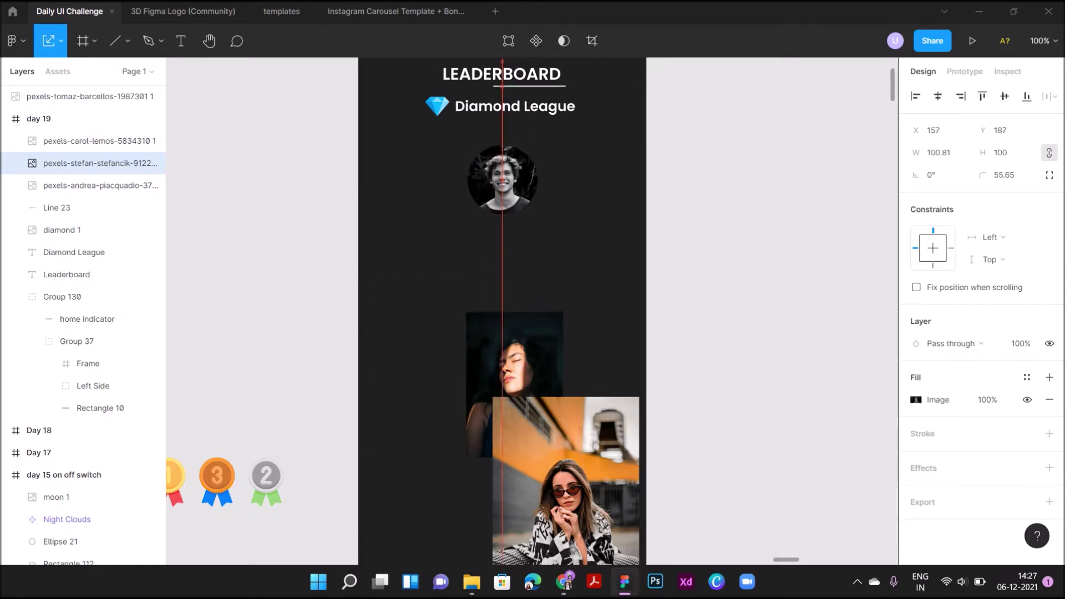
# - Crop and round the woman's photo into a smaller circle left of the man's avatar
pyautogui.click(514, 383)
pyautogui.click(84, 163)
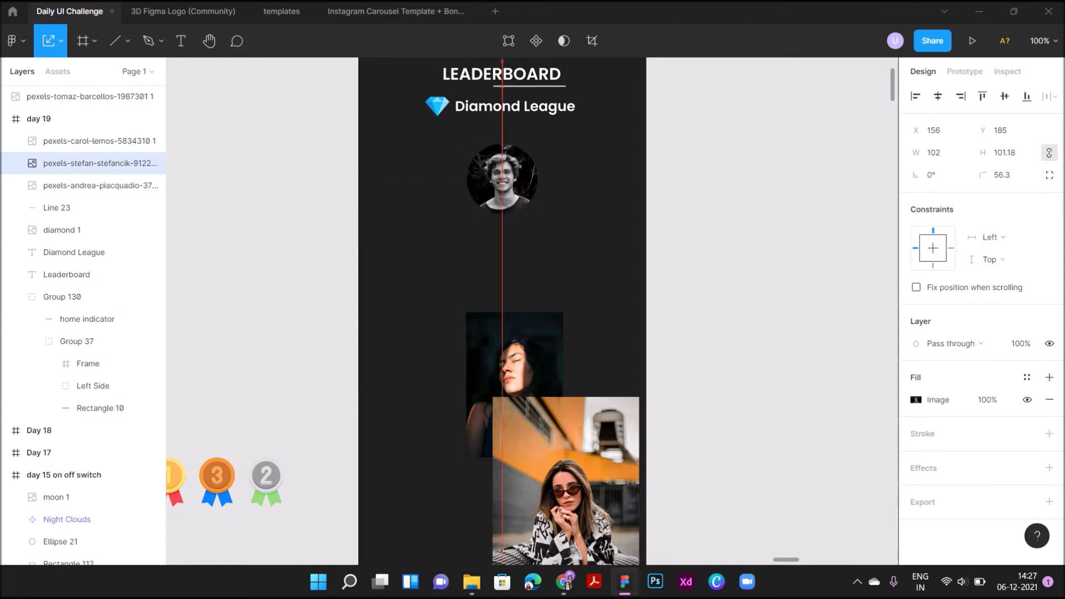
pyautogui.click(84, 186)
pyautogui.moveTo(514, 384); pyautogui.dragTo(504, 304)
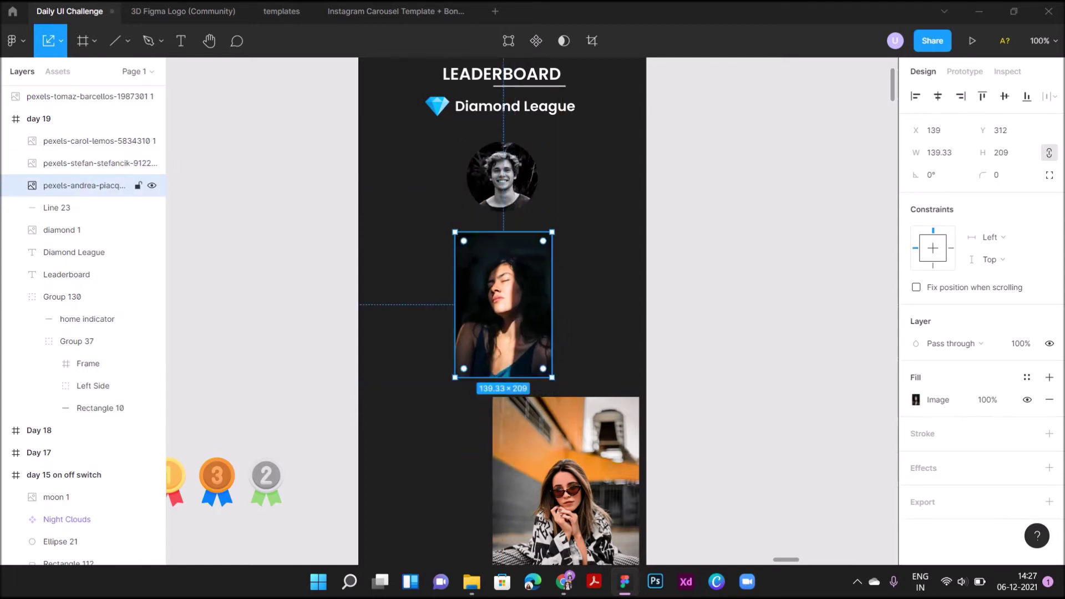
pyautogui.moveTo(503, 377); pyautogui.dragTo(504, 331)
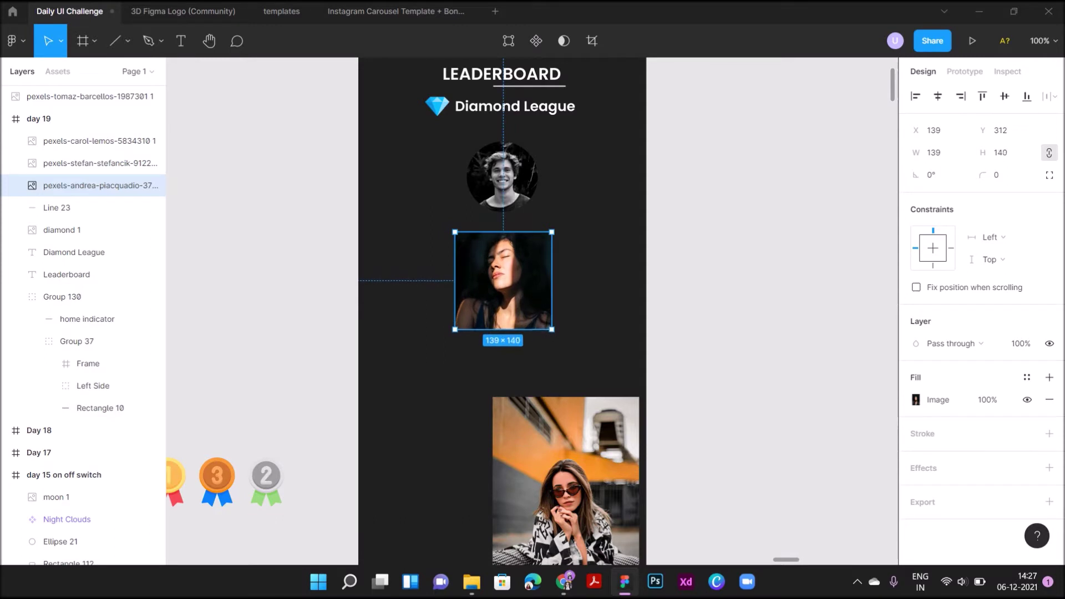
pyautogui.moveTo(552, 281); pyautogui.dragTo(530, 281)
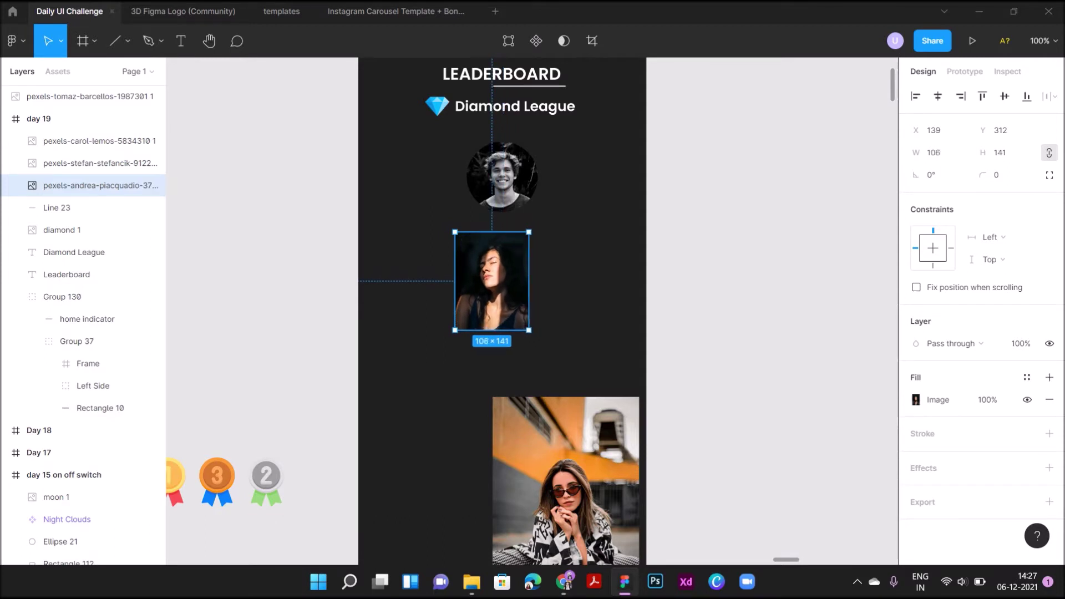
pyautogui.moveTo(492, 330); pyautogui.dragTo(493, 309)
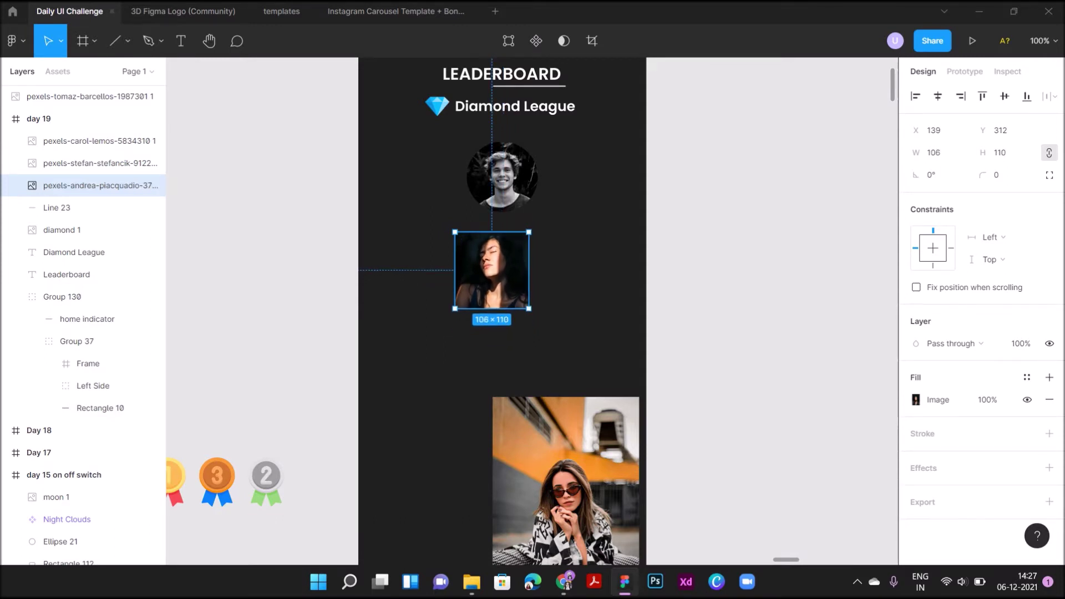
pyautogui.moveTo(983, 174); pyautogui.dragTo(1021, 175)
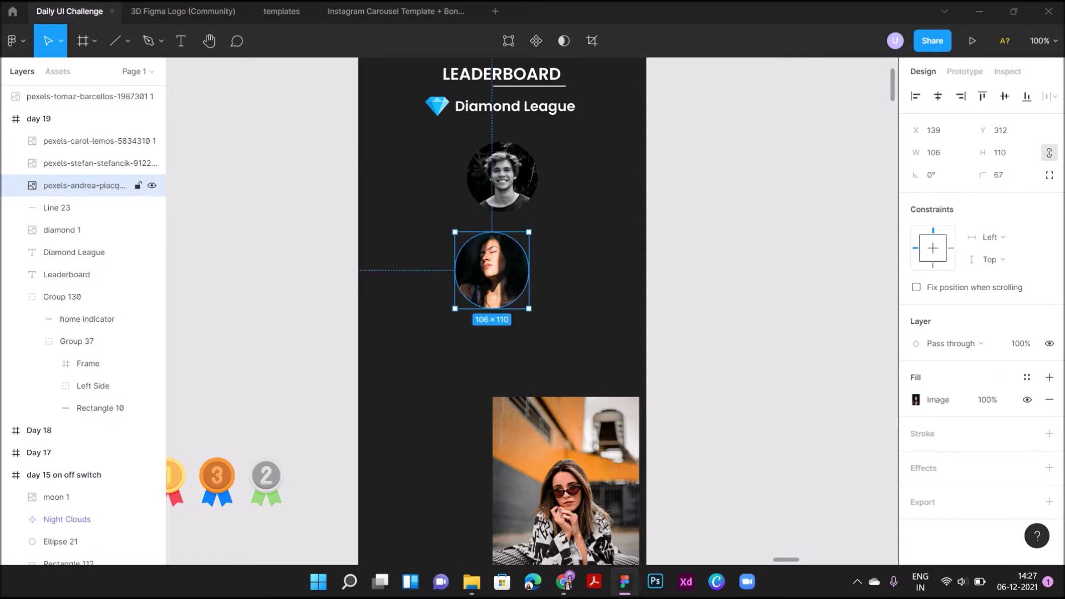
pyautogui.moveTo(492, 271); pyautogui.dragTo(499, 197)
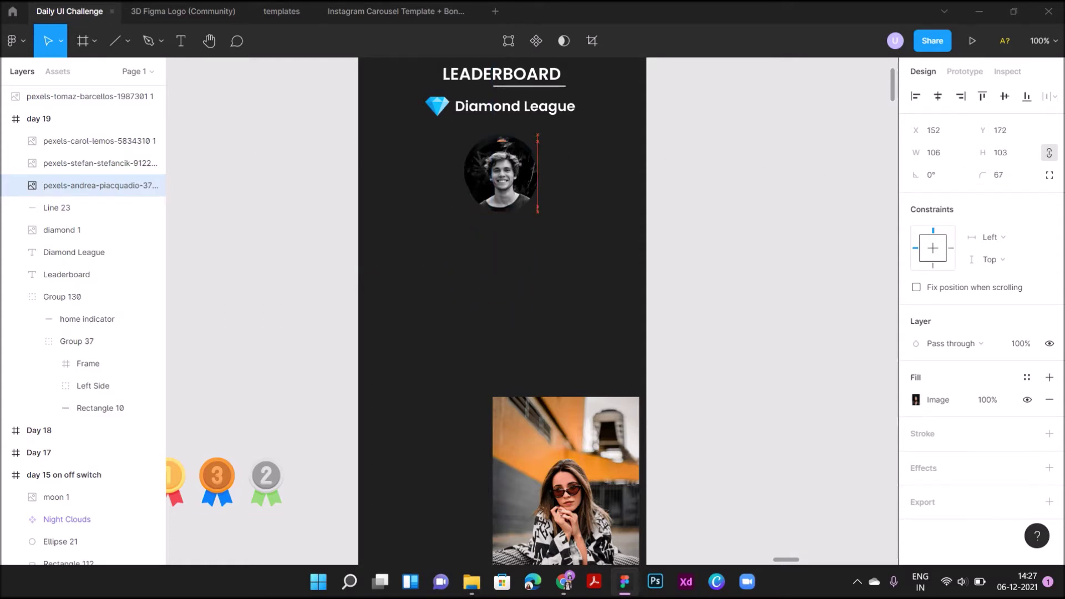
pyautogui.moveTo(464, 140); pyautogui.dragTo(462, 142)
pyautogui.hotkey('ctrl', 'z')
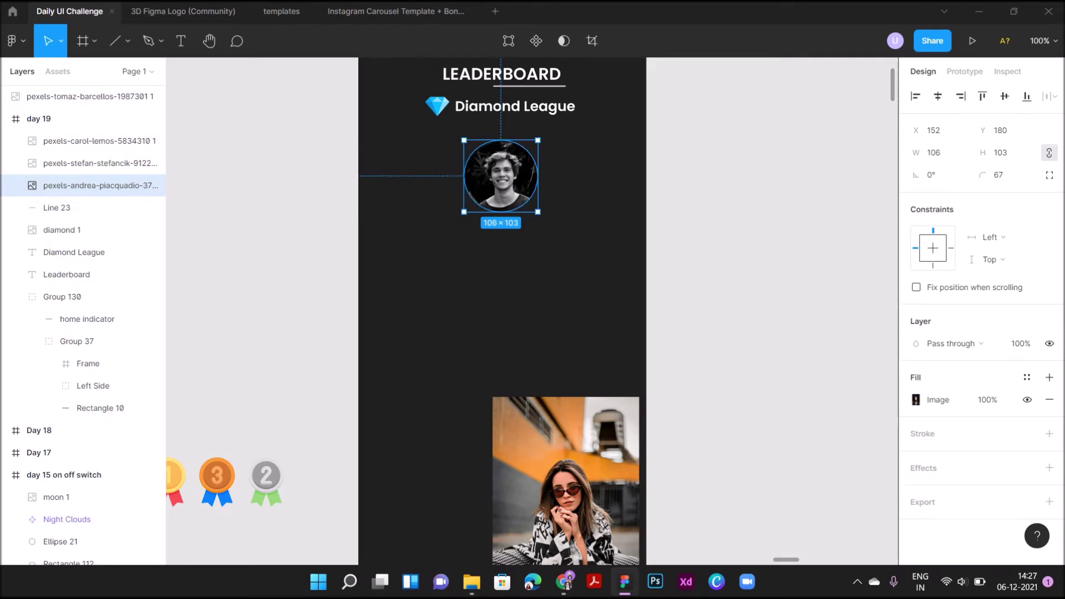
pyautogui.moveTo(464, 140); pyautogui.dragTo(467, 143)
pyautogui.moveTo(502, 178); pyautogui.dragTo(431, 176)
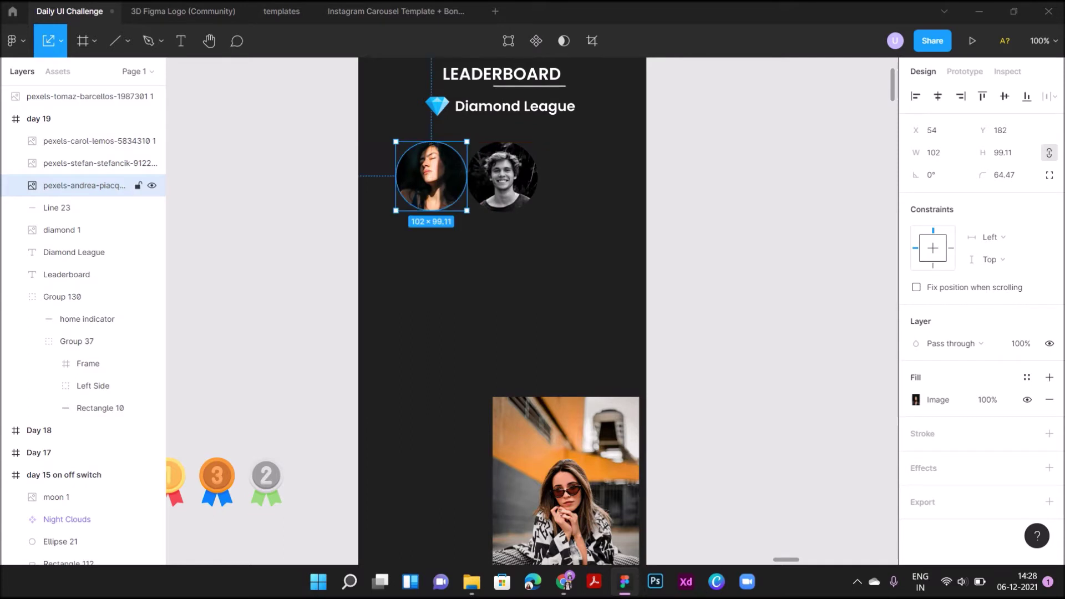
pyautogui.moveTo(396, 211); pyautogui.dragTo(429, 178)
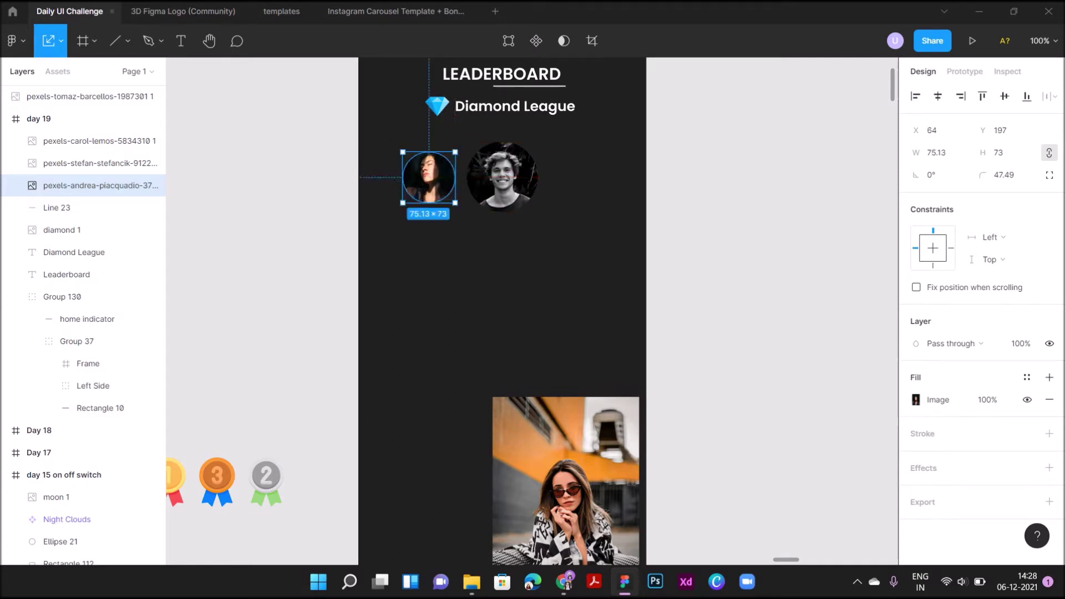
# - Round the sunglasses photo into a smaller circle right of the man's avatar
pyautogui.moveTo(566, 471); pyautogui.dragTo(611, 300)
pyautogui.press('v')
pyautogui.moveTo(684, 225)
pyautogui.mouseDown()
pyautogui.moveTo(685, 285)
pyautogui.moveTo(647, 330)
pyautogui.moveTo(624, 338)
pyautogui.moveTo(620, 377)
pyautogui.moveTo(620, 367)
pyautogui.mouseUp()
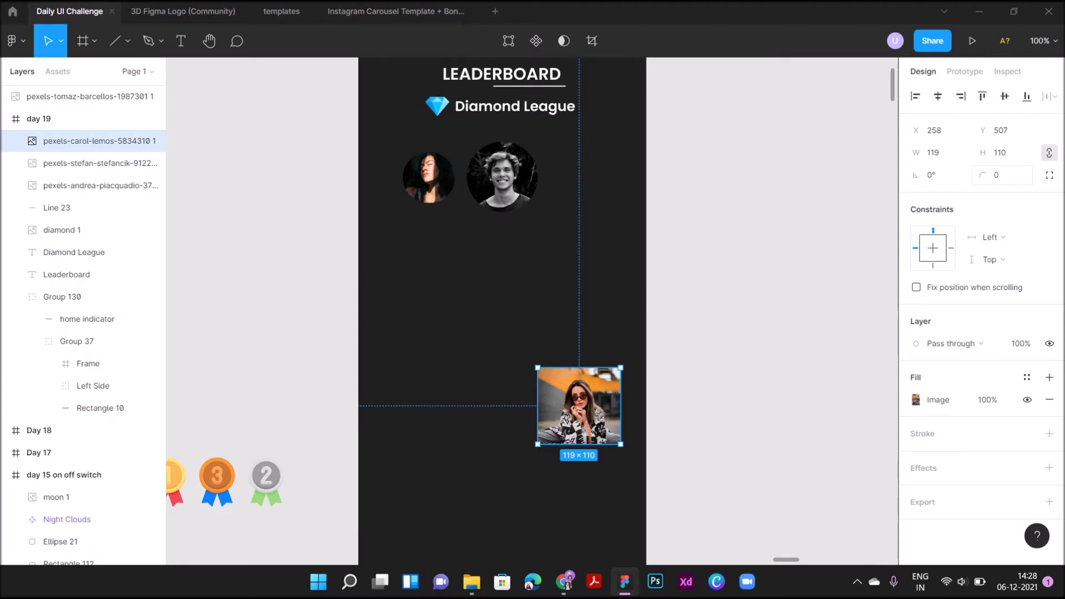
pyautogui.moveTo(982, 174); pyautogui.dragTo(834, 143)
pyautogui.moveTo(621, 405); pyautogui.dragTo(504, 177)
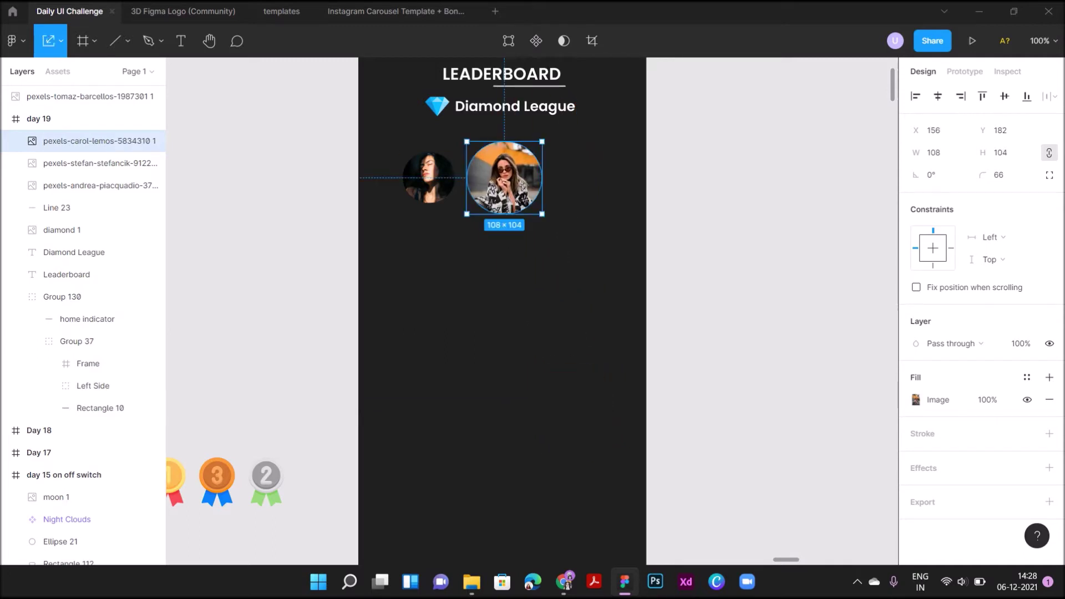
pyautogui.moveTo(542, 213); pyautogui.dragTo(538, 210)
pyautogui.moveTo(502, 176); pyautogui.dragTo(585, 176)
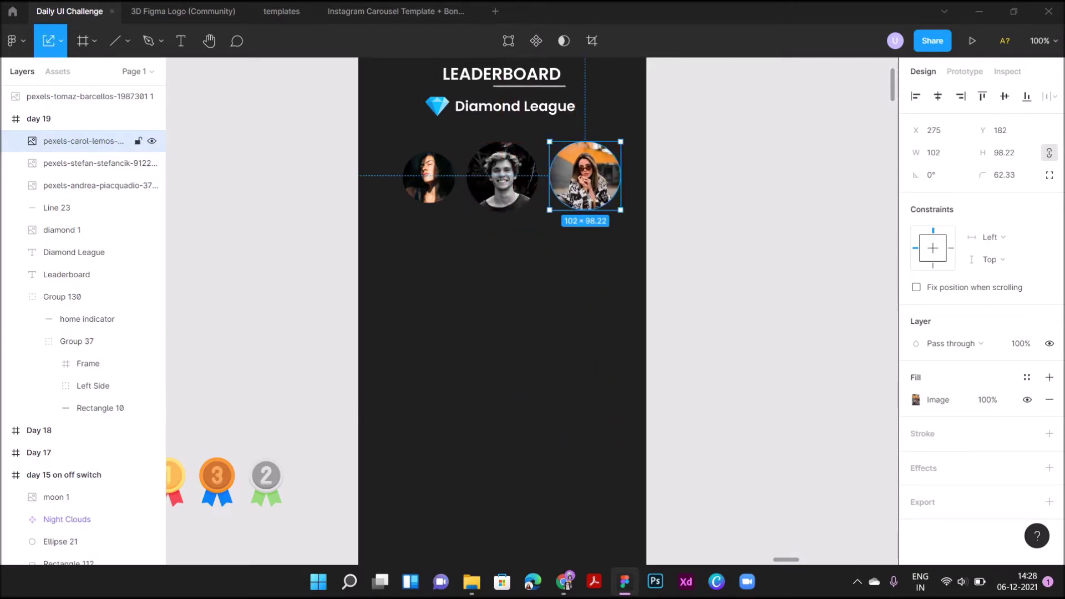
pyautogui.moveTo(550, 209); pyautogui.dragTo(584, 177)
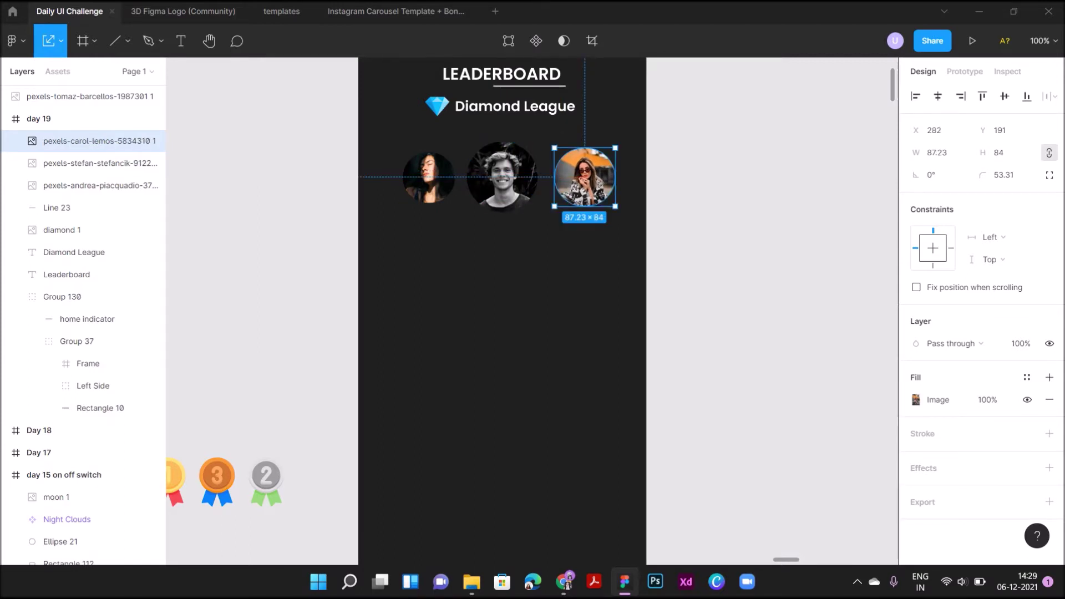
pyautogui.keyDown('shift'); pyautogui.click(94, 163); pyautogui.keyUp('shift')
# - Give the three avatars a drop shadow with Y offset 10 and blur 30
pyautogui.keyDown('shift'); pyautogui.click(94, 186); pyautogui.keyUp('shift')
pyautogui.press('Left')
pyautogui.press('Left')
pyautogui.press('Left')
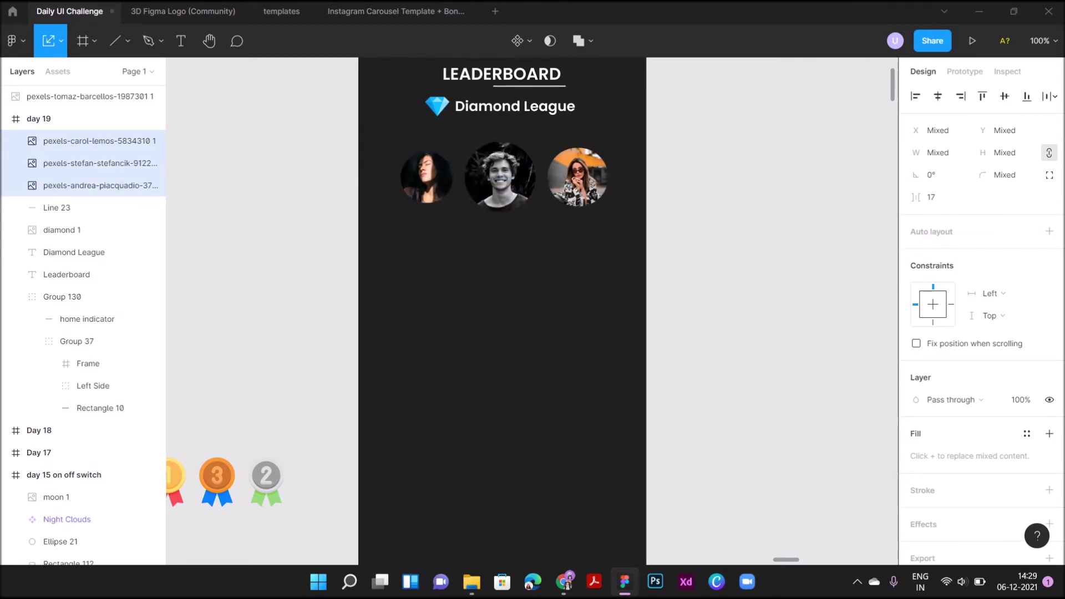
pyautogui.scroll(-2, 1049, 500)
pyautogui.click(1049, 478)
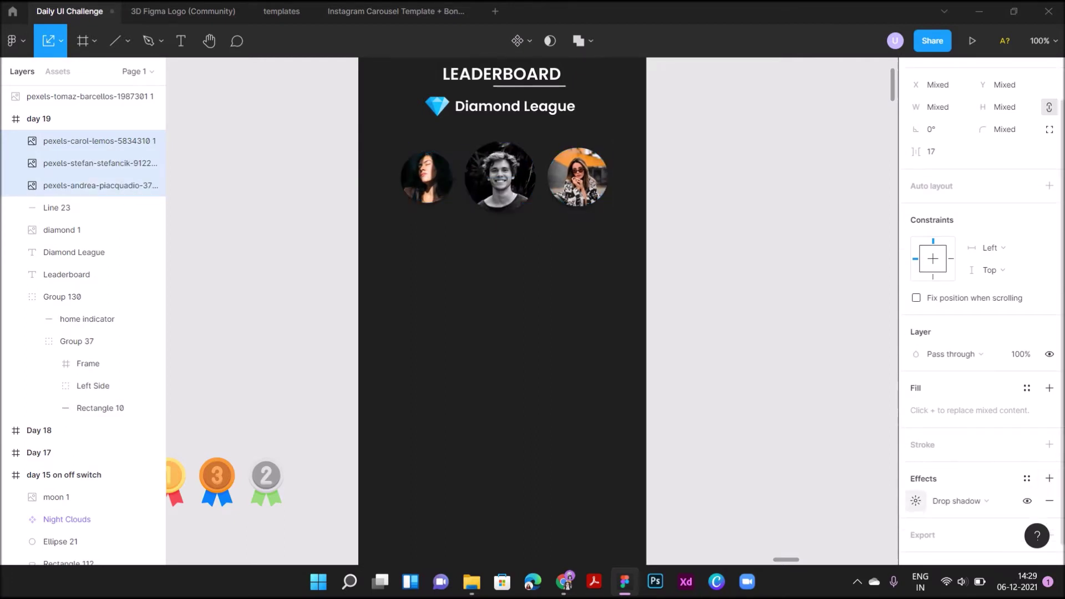
pyautogui.click(916, 501)
pyautogui.moveTo(749, 481); pyautogui.dragTo(737, 484)
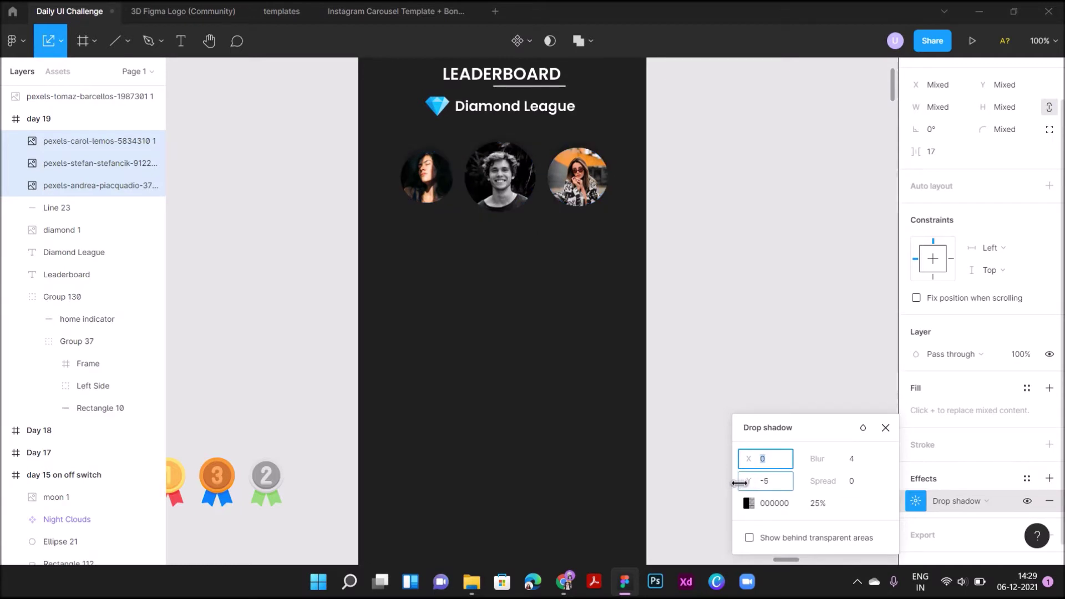
pyautogui.moveTo(817, 459); pyautogui.dragTo(876, 453)
pyautogui.press('Escape')
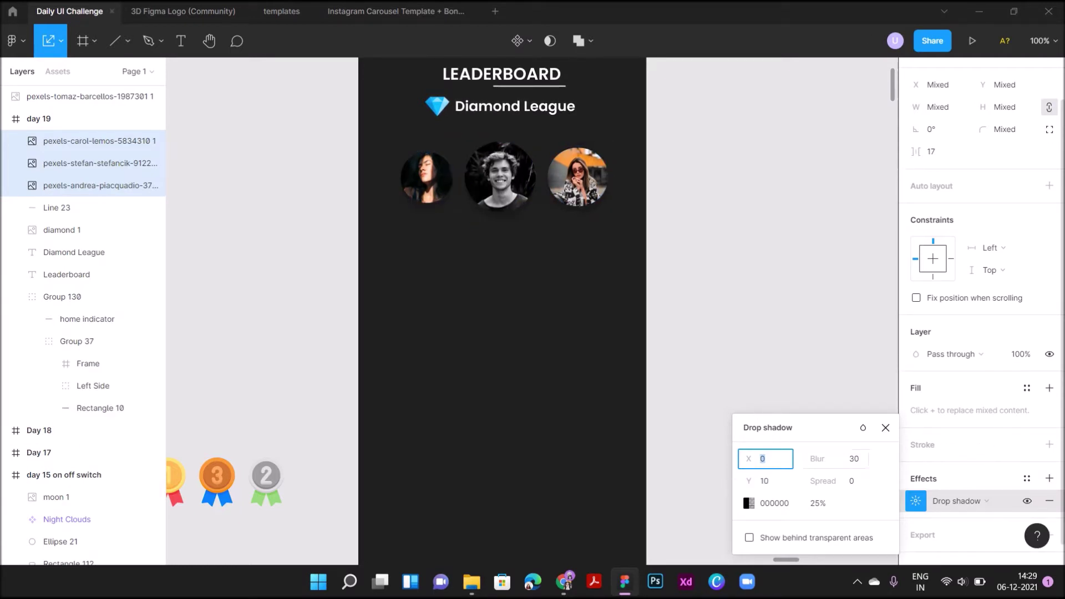
# - Place the gold medal on the bottom edge of the centre avatar
pyautogui.press('Escape')
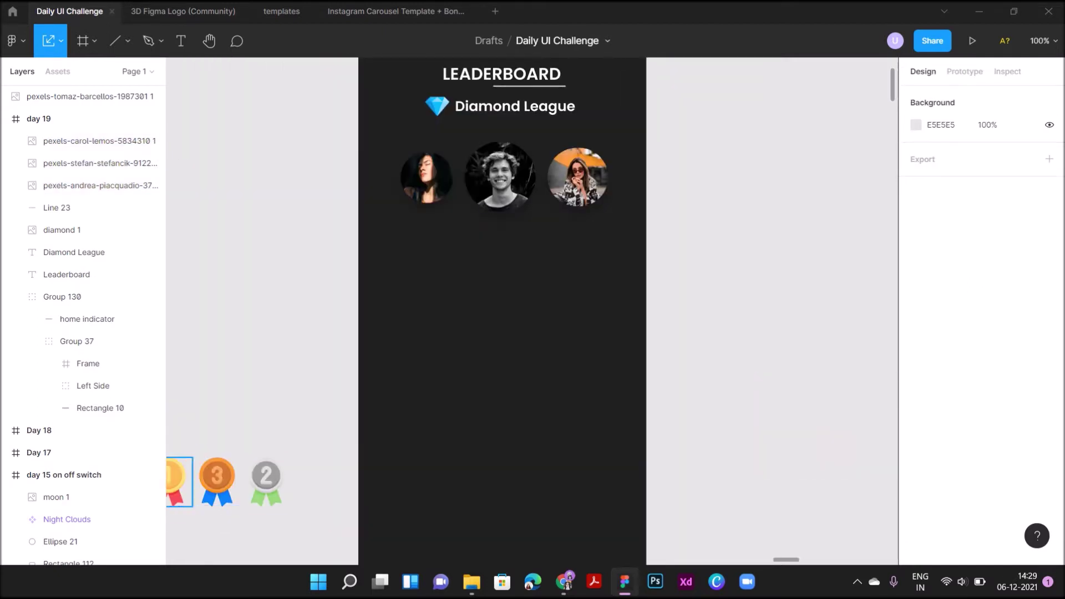
pyautogui.moveTo(178, 481)
pyautogui.mouseDown()
pyautogui.moveTo(511, 230)
pyautogui.moveTo(506, 149)
pyautogui.moveTo(500, 209)
pyautogui.mouseUp()
pyautogui.press('Escape')
# - Bring in the silver medal, resize it to 36×36, and attach it to the right avatar's bottom
pyautogui.moveTo(266, 476)
pyautogui.mouseDown()
pyautogui.moveTo(418, 369)
pyautogui.moveTo(536, 322)
pyautogui.moveTo(499, 214)
pyautogui.moveTo(502, 259)
pyautogui.mouseUp()
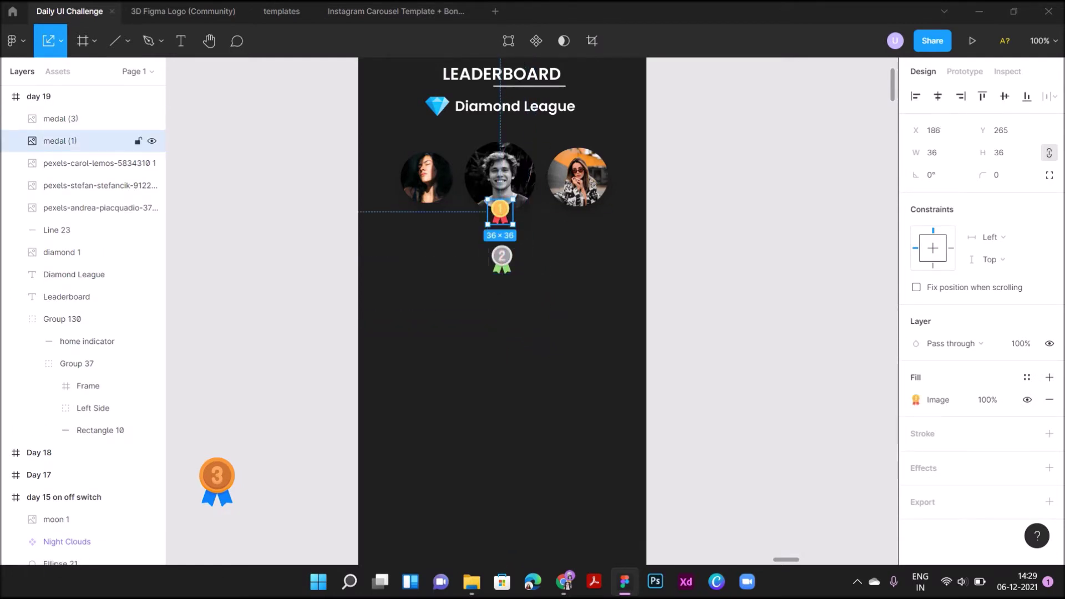
pyautogui.click(943, 153)
pyautogui.write('3')
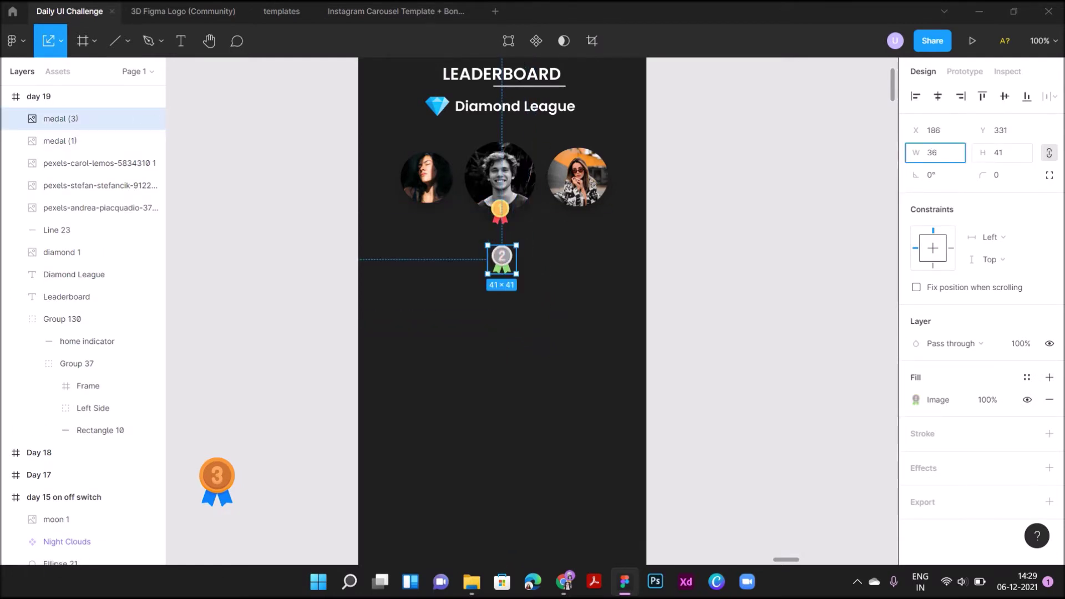
pyautogui.press('Tab')
pyautogui.press('Return')
pyautogui.moveTo(502, 259); pyautogui.dragTo(578, 204)
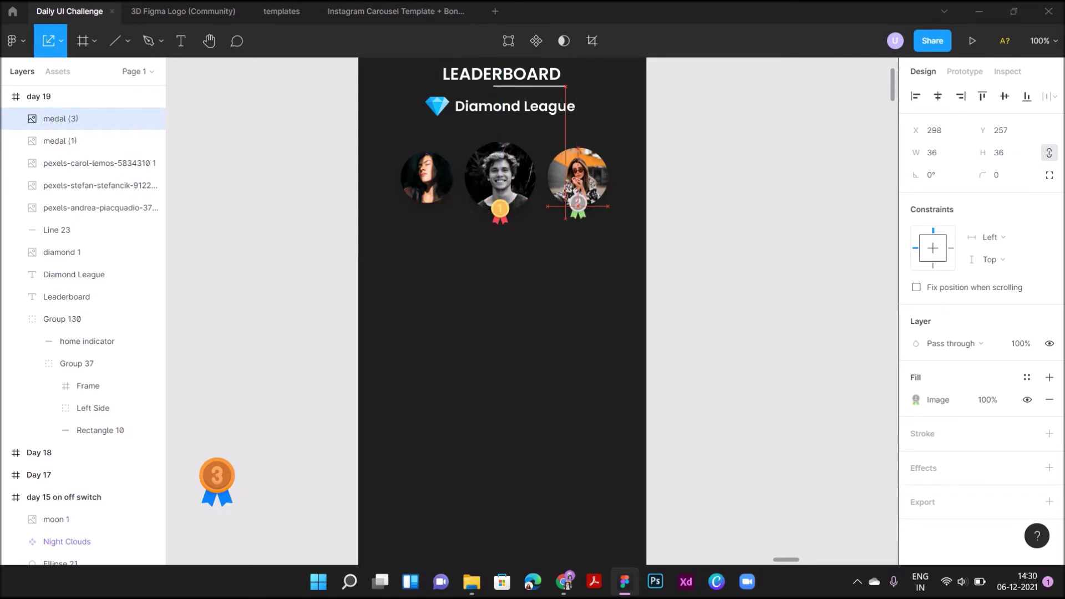
pyautogui.click(261, 400)
# - Resize the bronze medal to 36×36 and align it on the left avatar's bottom
pyautogui.moveTo(217, 478); pyautogui.dragTo(419, 254)
pyautogui.click(943, 153)
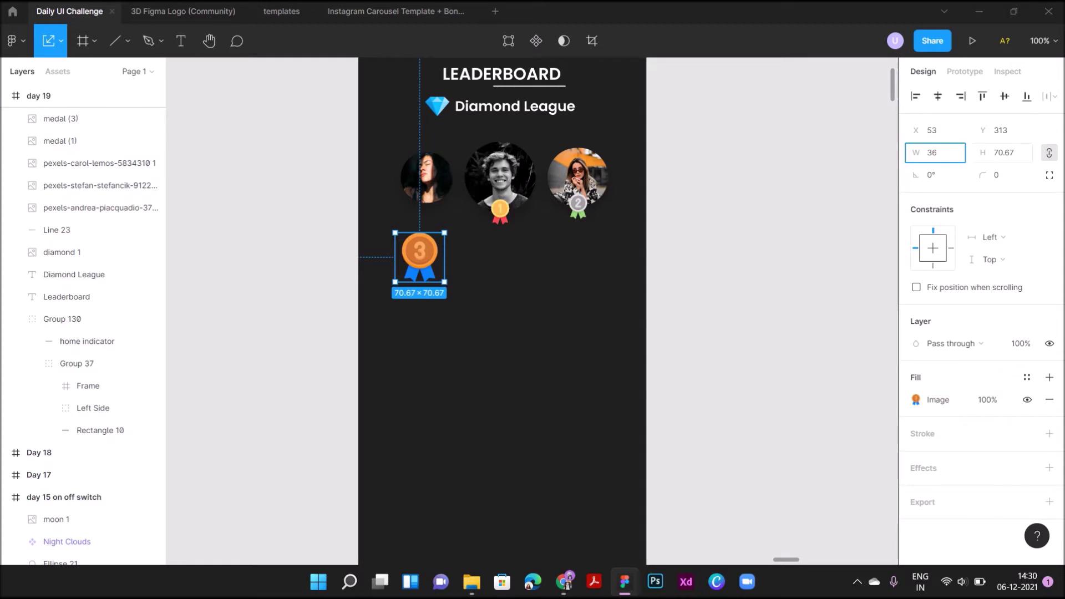
pyautogui.press('Tab')
pyautogui.moveTo(408, 243); pyautogui.dragTo(425, 203)
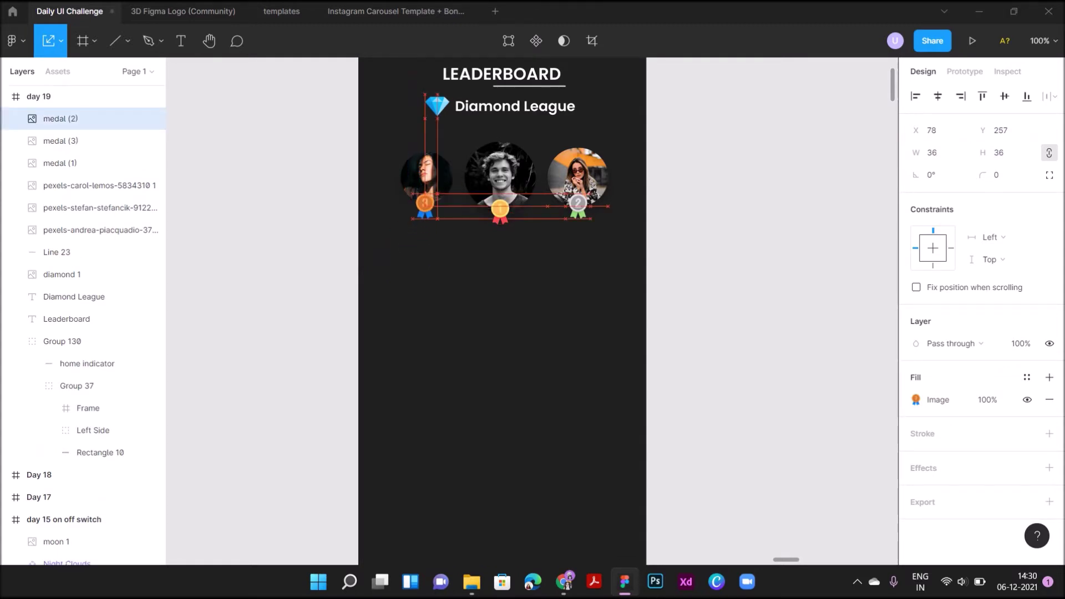
pyautogui.press('Escape')
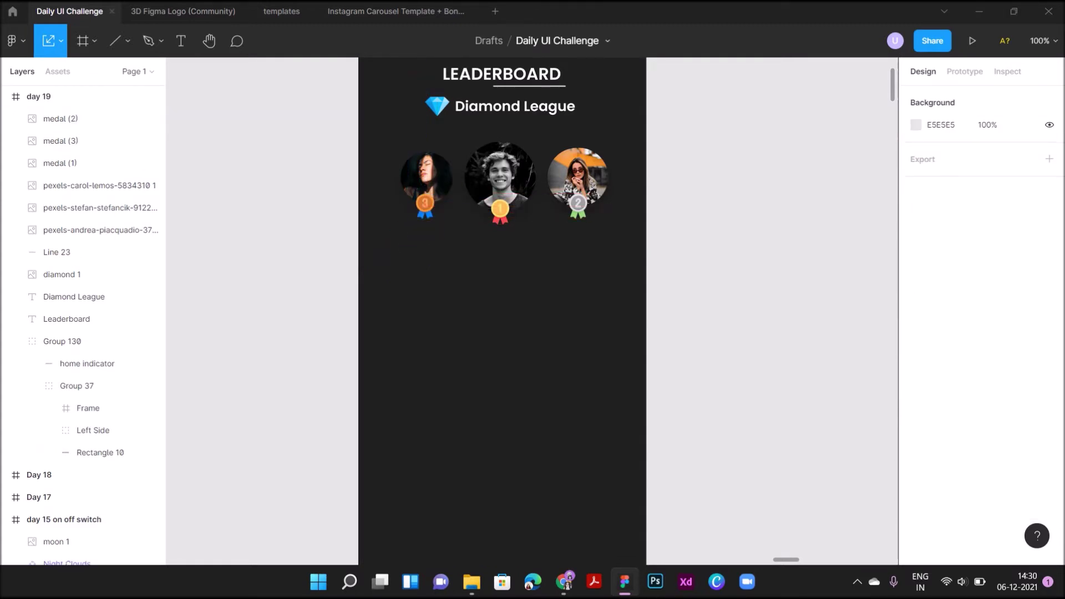
pyautogui.moveTo(425, 205); pyautogui.dragTo(427, 205)
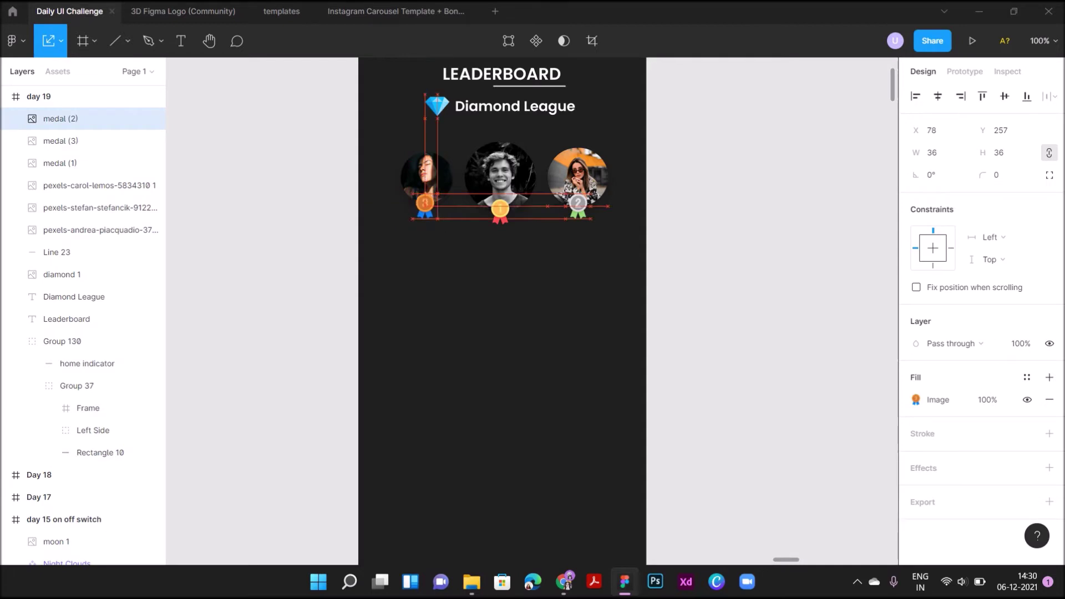
pyautogui.press('Escape')
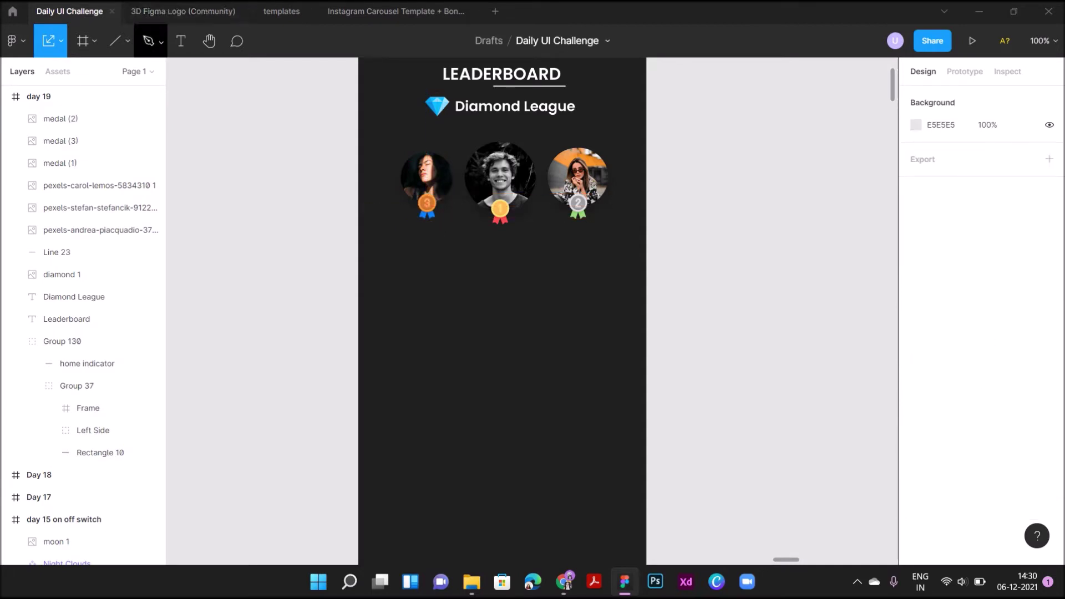
pyautogui.click(181, 41)
pyautogui.click(488, 249)
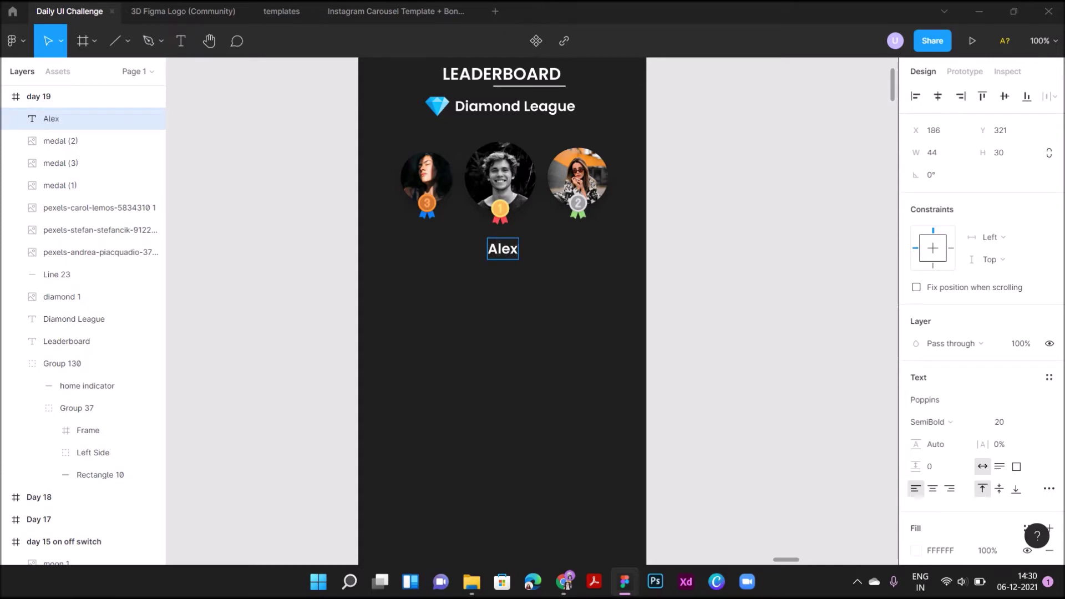
# - Make the white 'Alex' name Poppins Regular and raise it toward the gold medal
pyautogui.press('Escape')
pyautogui.click(1001, 421)
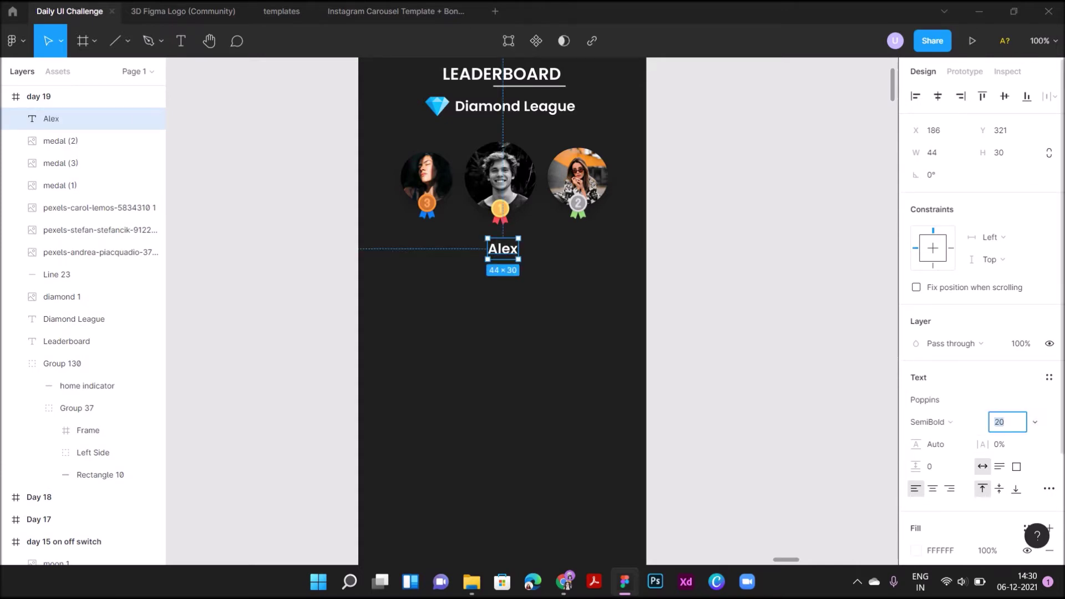
pyautogui.click(929, 422)
pyautogui.click(938, 300)
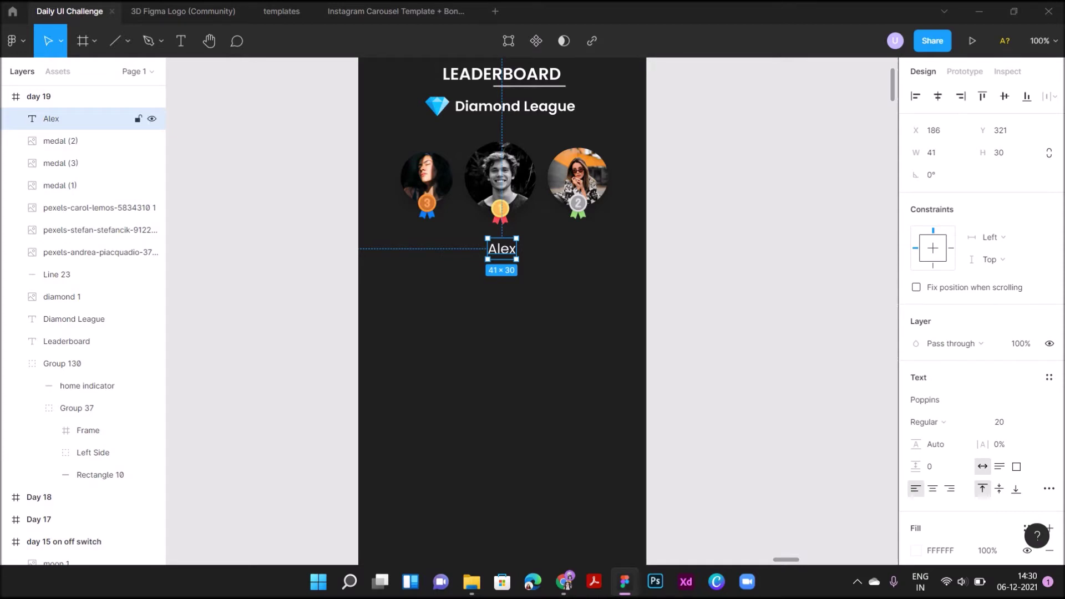
pyautogui.moveTo(502, 249); pyautogui.dragTo(502, 242)
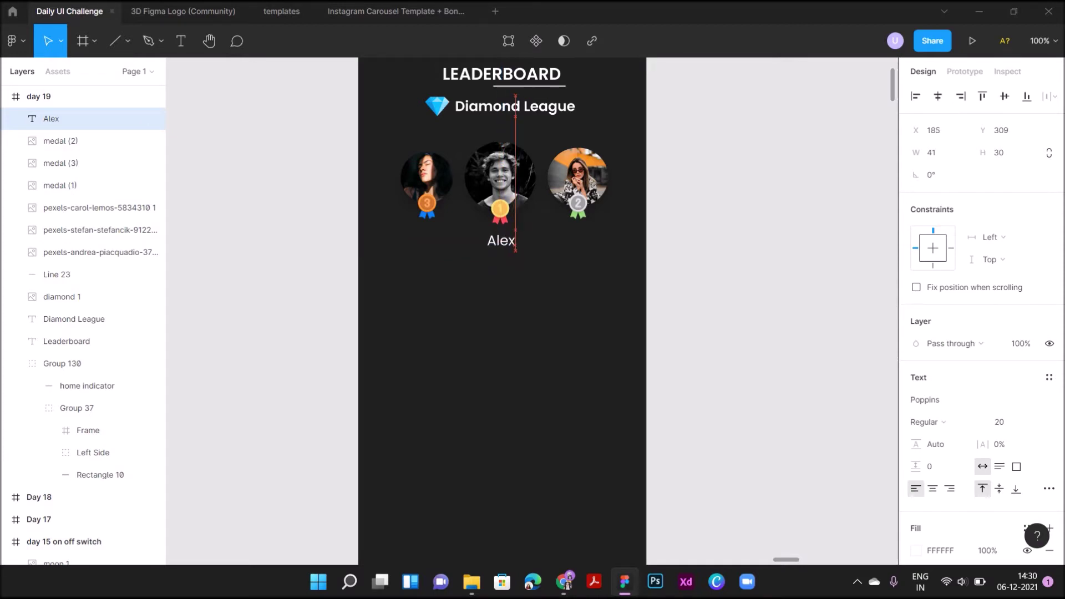
# - Duplicate the name under the right avatar as 'Jessica' at font size 18
pyautogui.moveTo(501, 240); pyautogui.dragTo(576, 225)
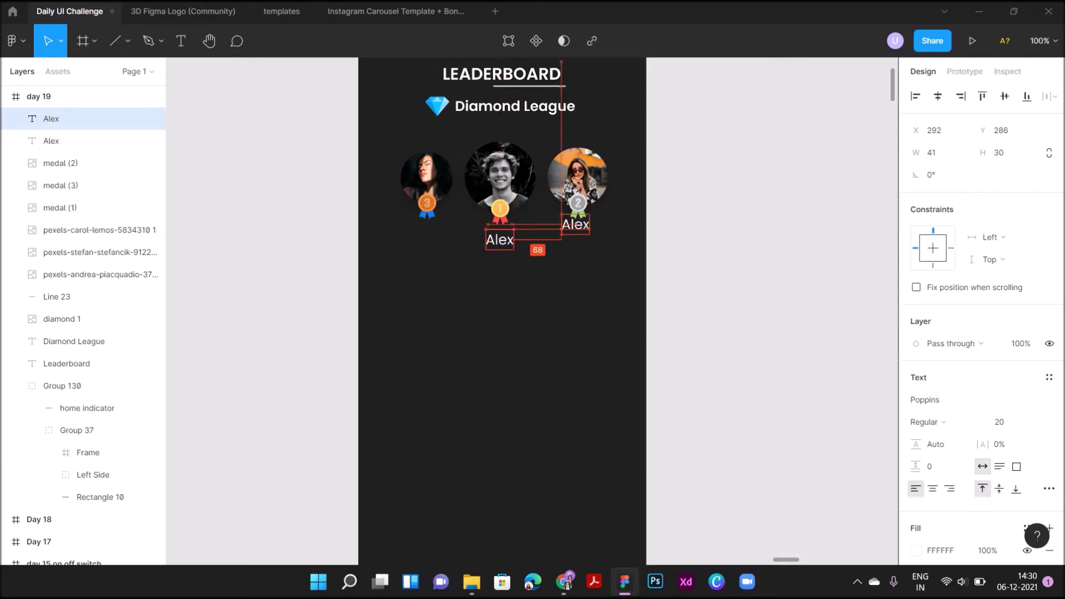
pyautogui.press('Return')
pyautogui.press('BackSpace')
pyautogui.write('Jessica')
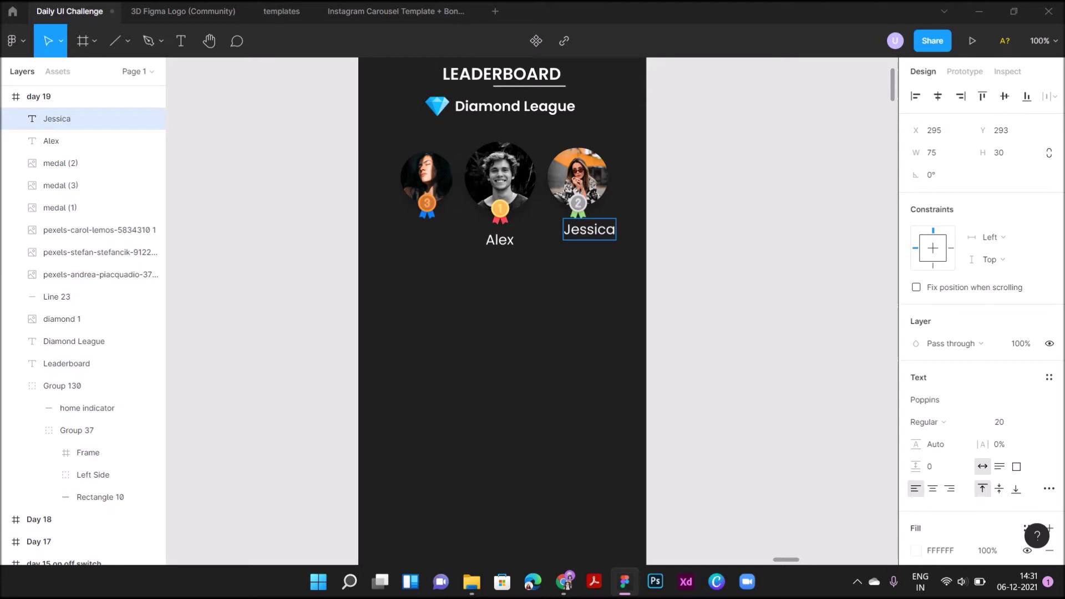
pyautogui.press('Escape')
pyautogui.click(1005, 422)
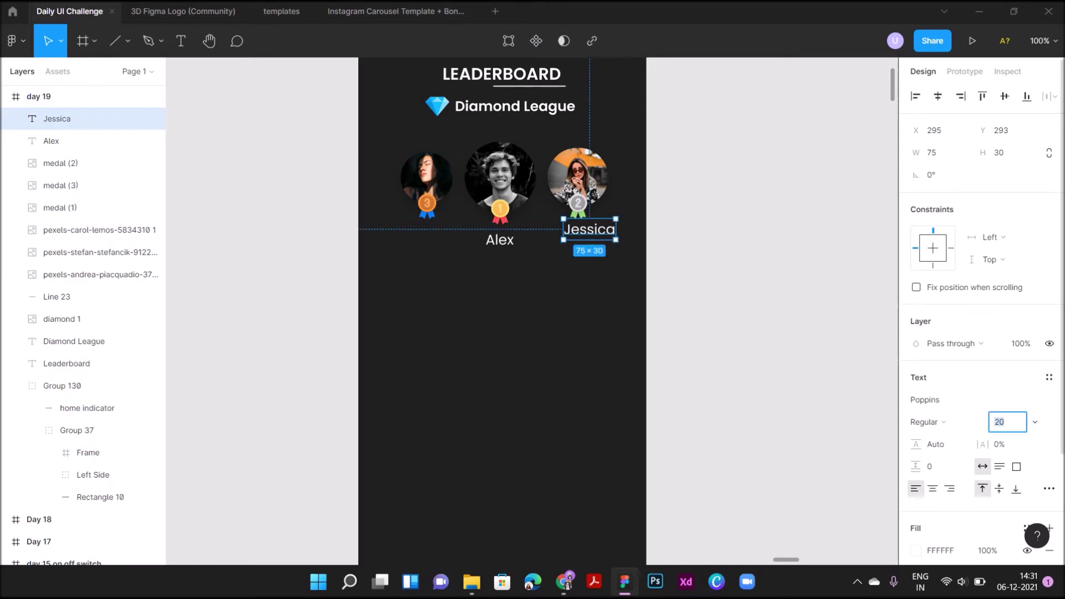
pyautogui.write('18')
pyautogui.press('Return')
pyautogui.moveTo(587, 228); pyautogui.dragTo(425, 230)
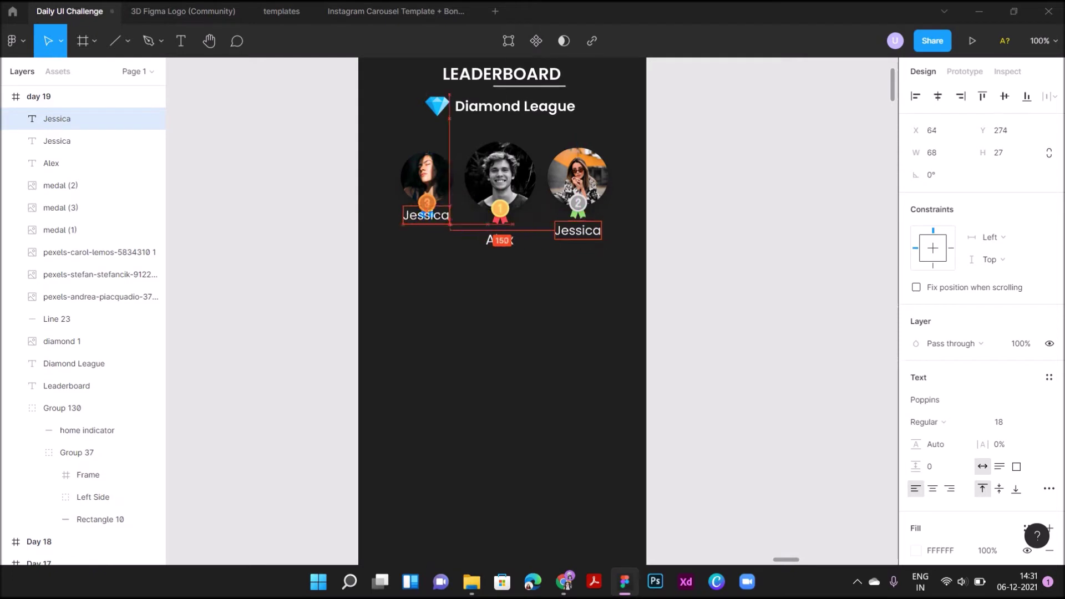
# - Rename the left copy to 'Monica' and centre it under the left avatar
pyautogui.press('Return')
pyautogui.write('Monica')
pyautogui.press('Escape')
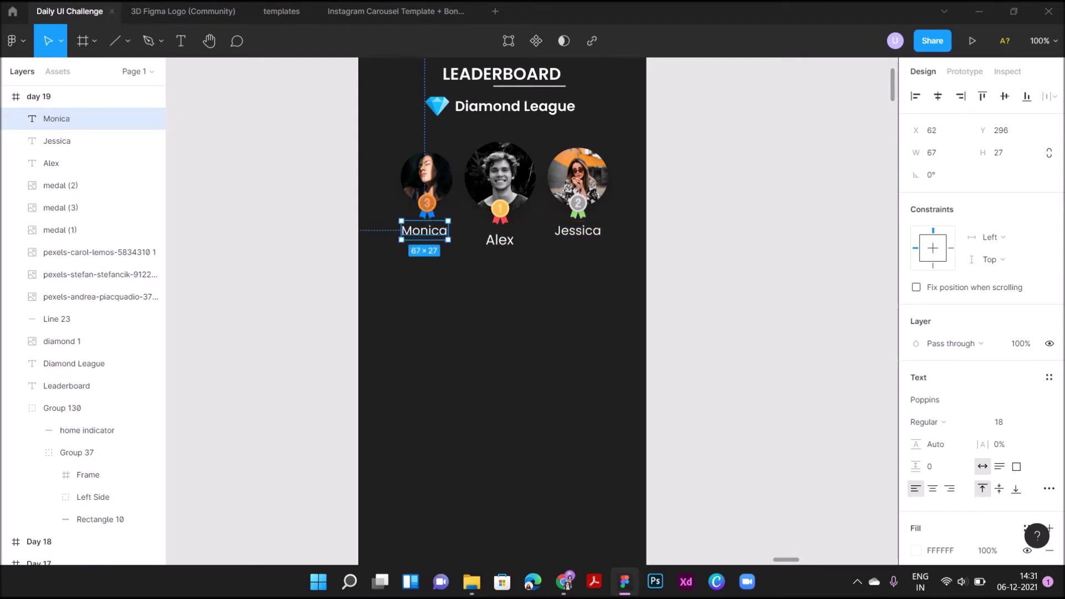
pyautogui.moveTo(425, 230); pyautogui.dragTo(428, 230)
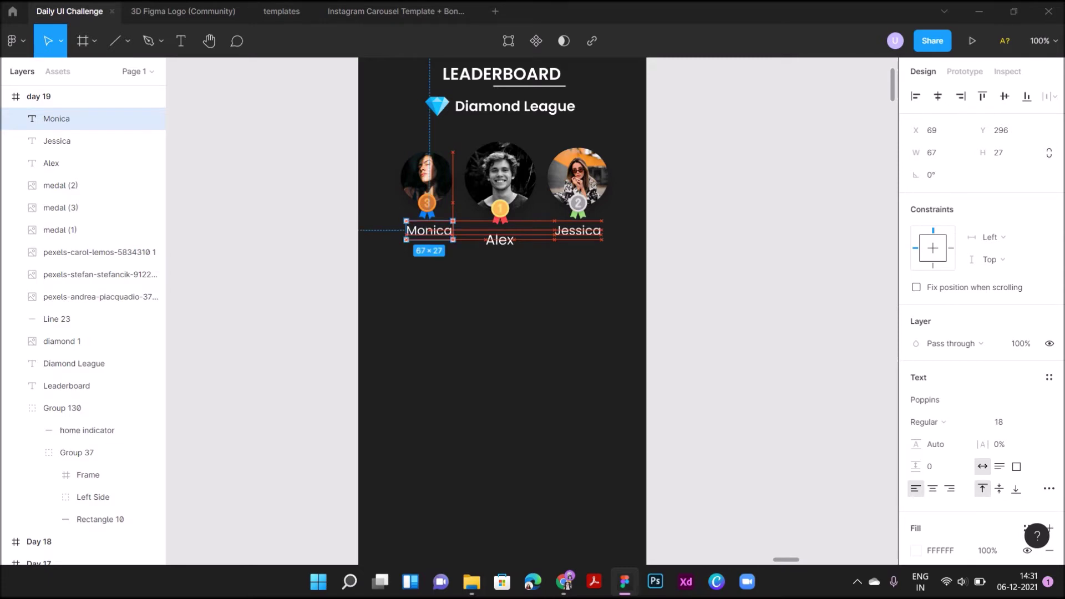
pyautogui.press('Escape')
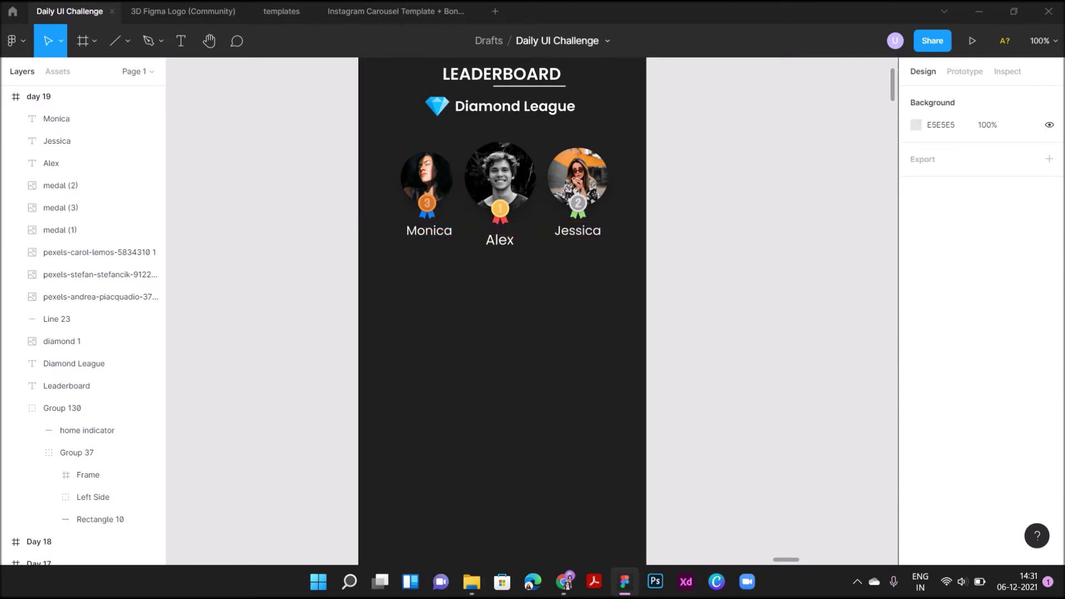
# - Copy the Jessica label below Alex and clear it to start a points label
pyautogui.click(57, 141)
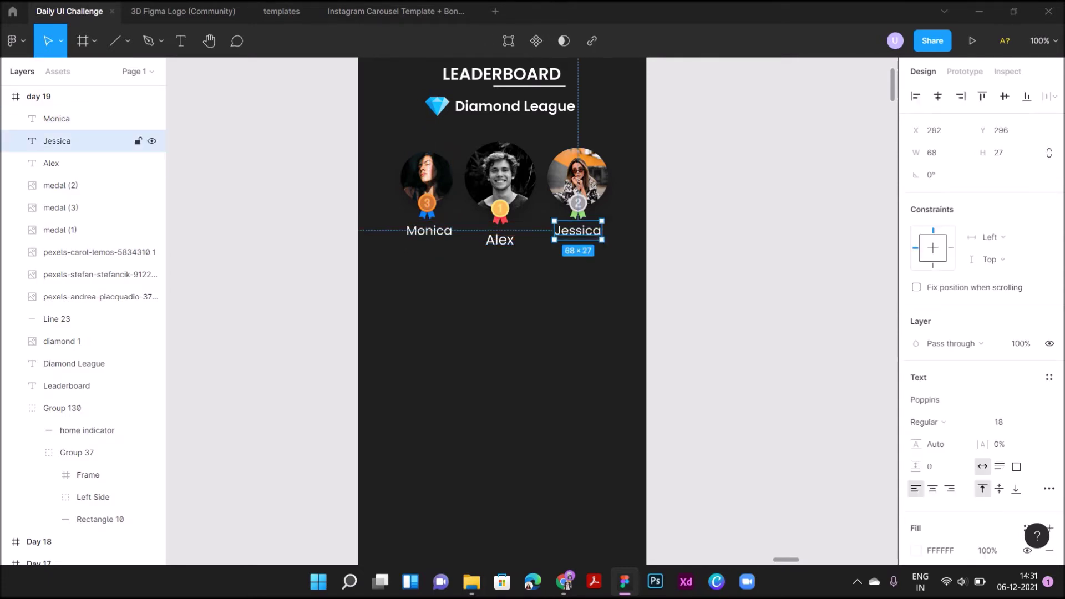
pyautogui.moveTo(577, 230); pyautogui.dragTo(515, 249)
pyautogui.press('Return')
pyautogui.press('BackSpace')
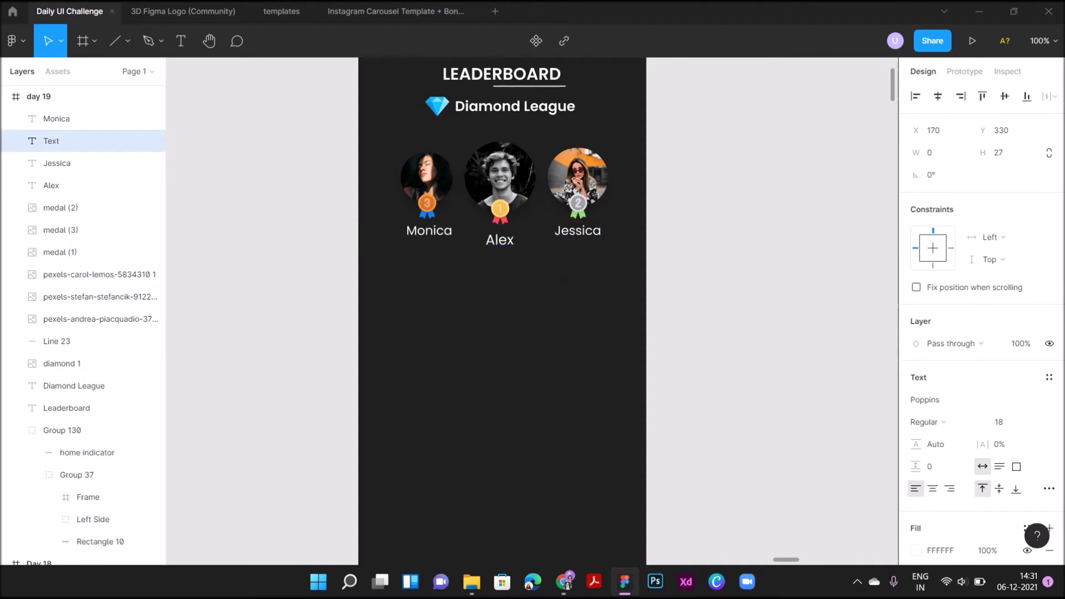
pyautogui.write('700 Points')
# - Make '700 Points' light weight under Alex, and set the Alex name to Medium
pyautogui.press('Escape')
pyautogui.click(999, 422)
pyautogui.press('Return')
pyautogui.click(946, 422)
pyautogui.click(938, 281)
pyautogui.moveTo(503, 253); pyautogui.dragTo(501, 258)
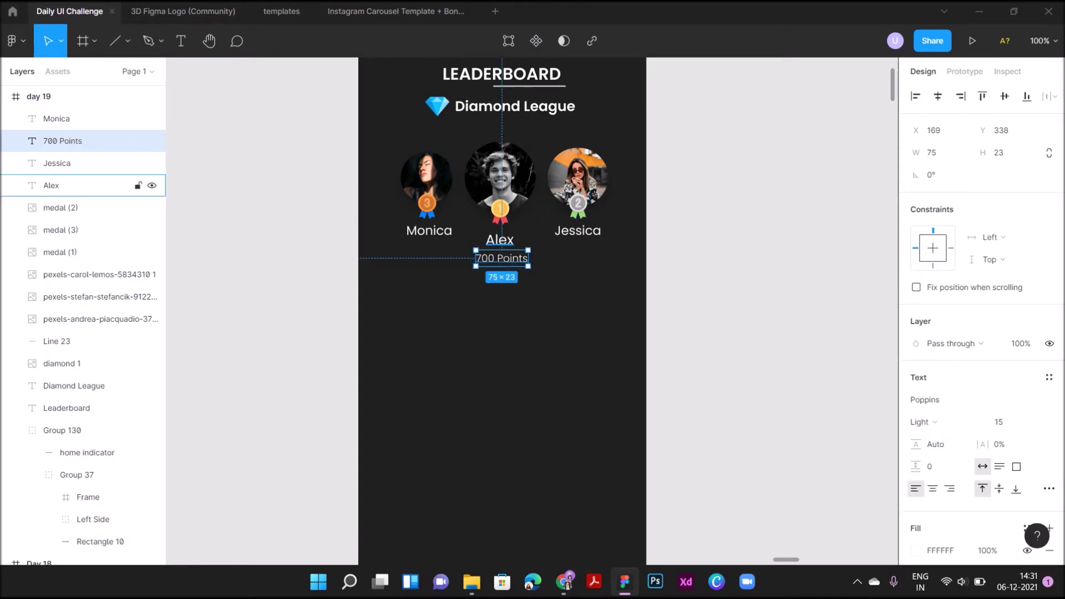
pyautogui.click(500, 240)
pyautogui.click(926, 421)
pyautogui.click(927, 314)
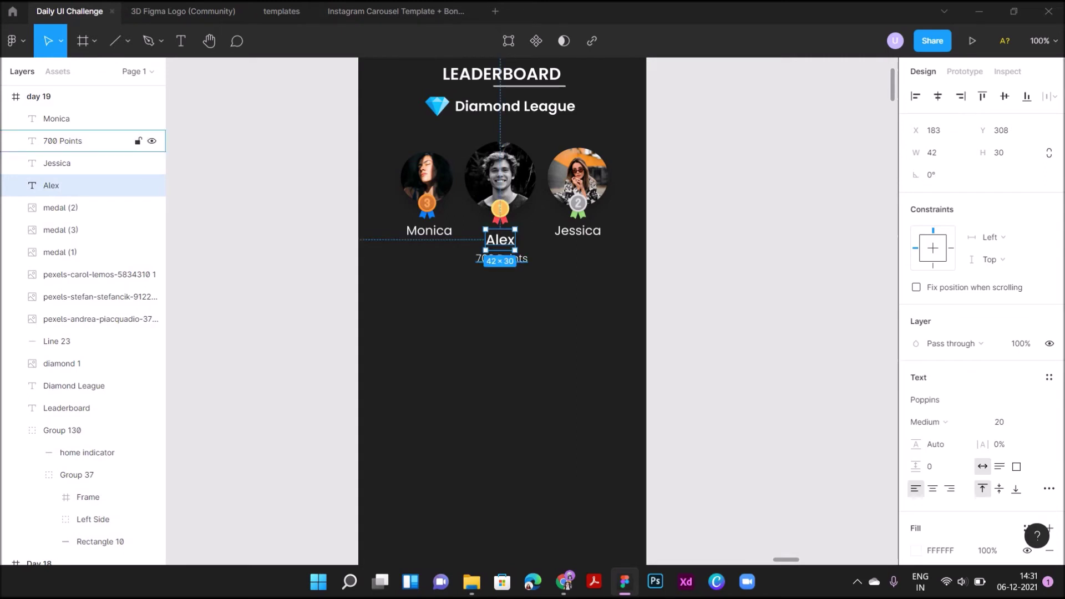
# - Copy the points label as '550 Points' under Jessica and '350 Points' under Monica
pyautogui.click(63, 141)
pyautogui.moveTo(501, 258); pyautogui.dragTo(577, 246)
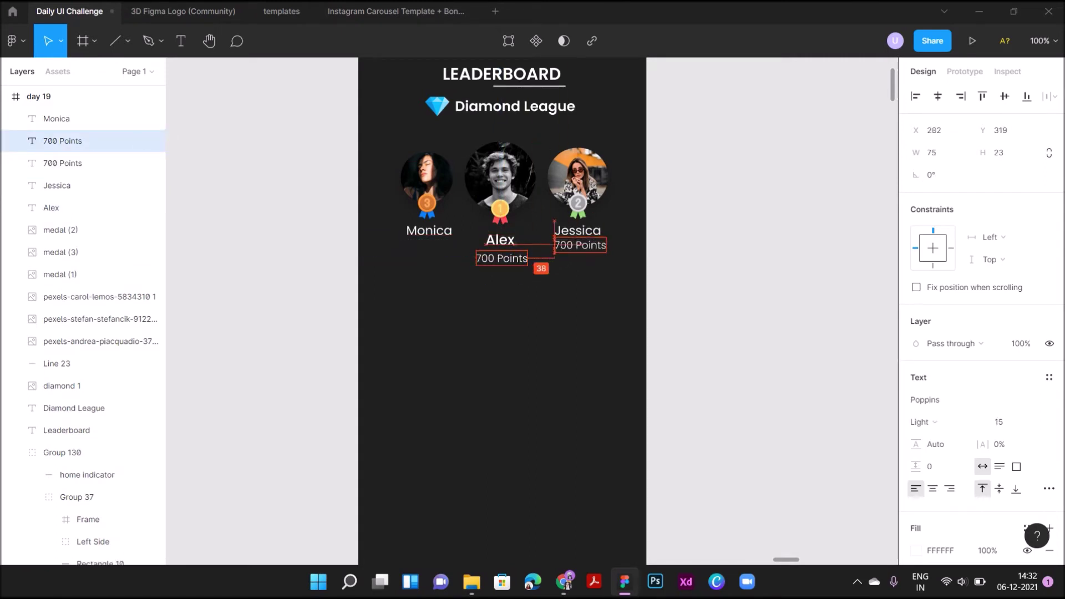
pyautogui.write('550')
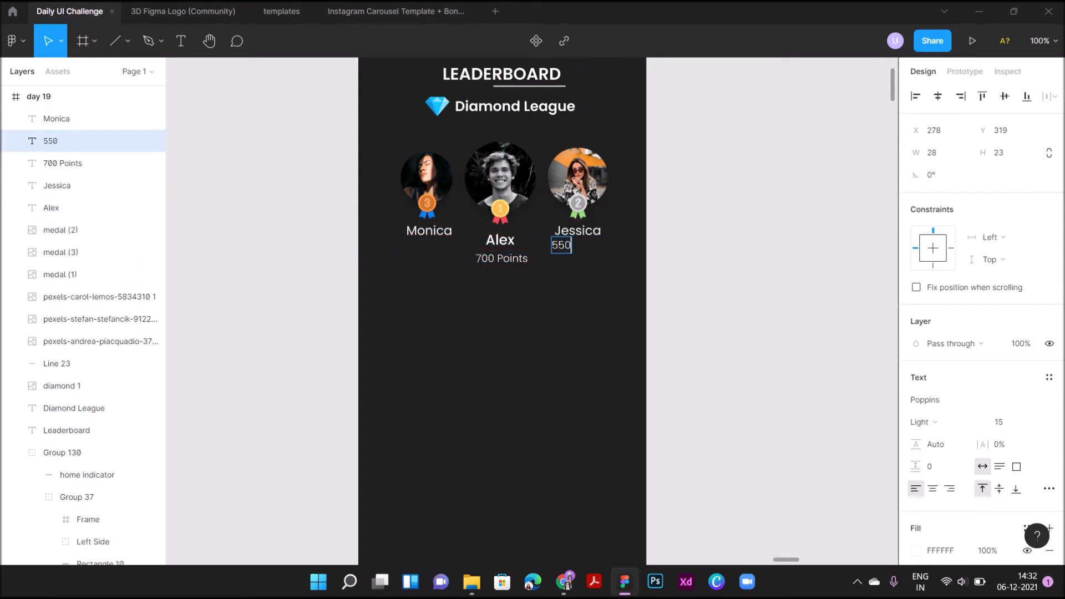
pyautogui.moveTo(578, 245); pyautogui.dragTo(428, 248)
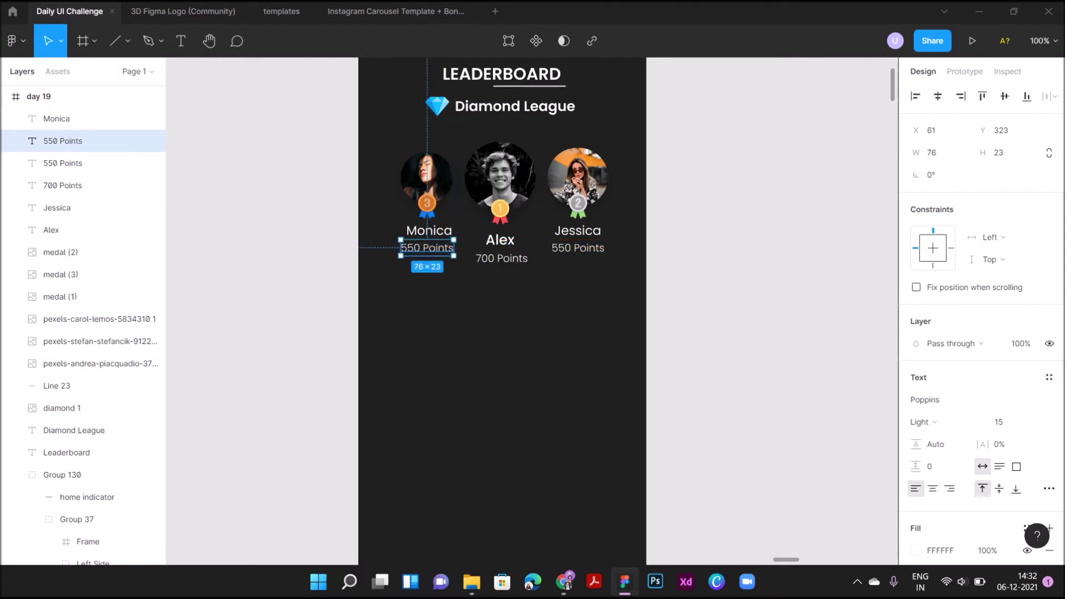
pyautogui.press('Return')
pyautogui.press('BackSpace')
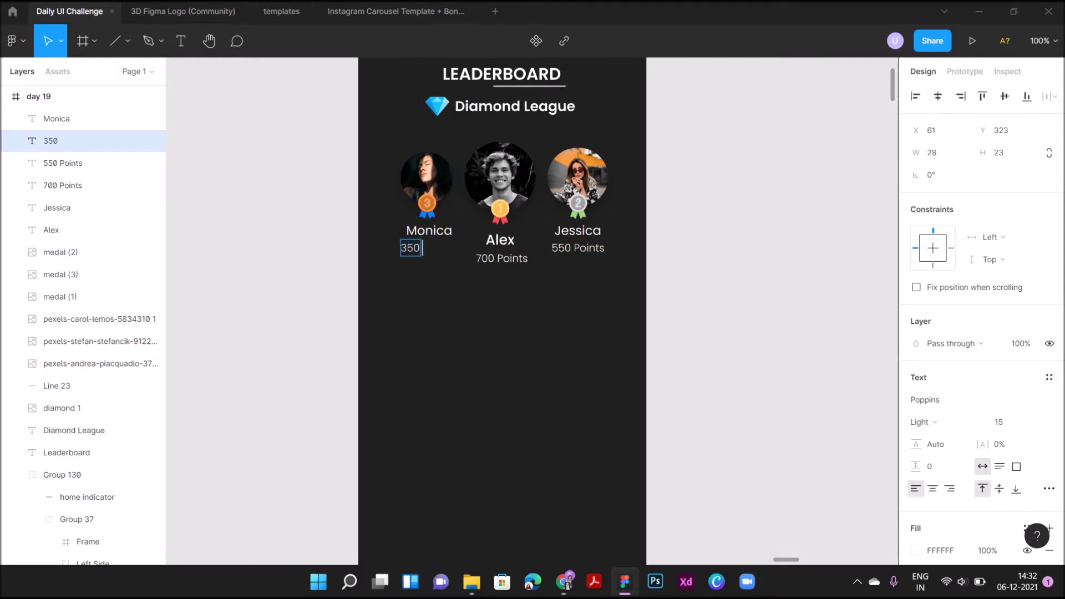
pyautogui.write('Points')
pyautogui.press('Escape')
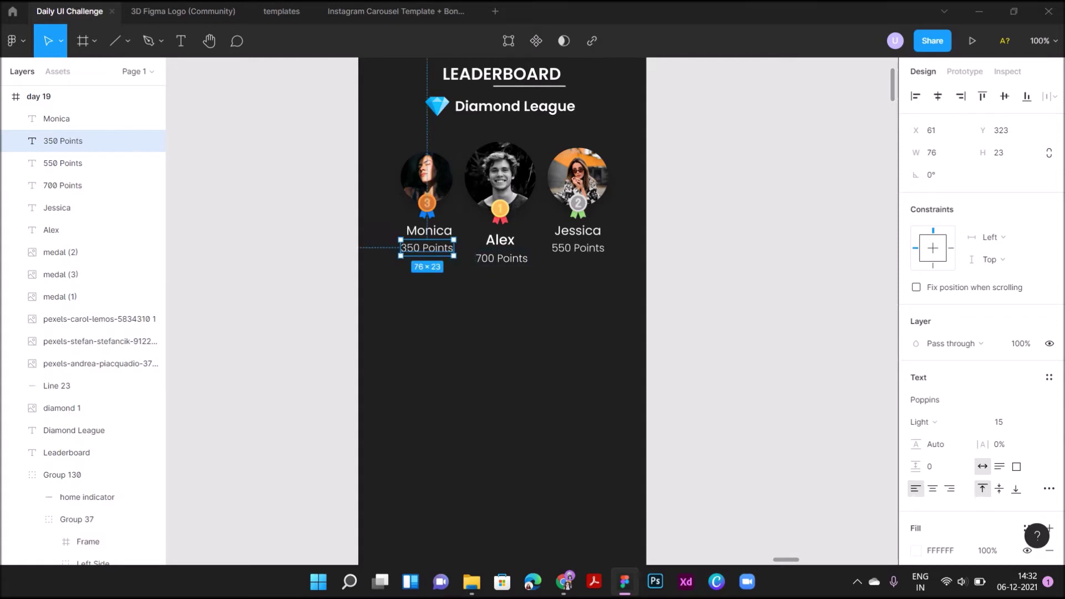
pyautogui.press('Escape')
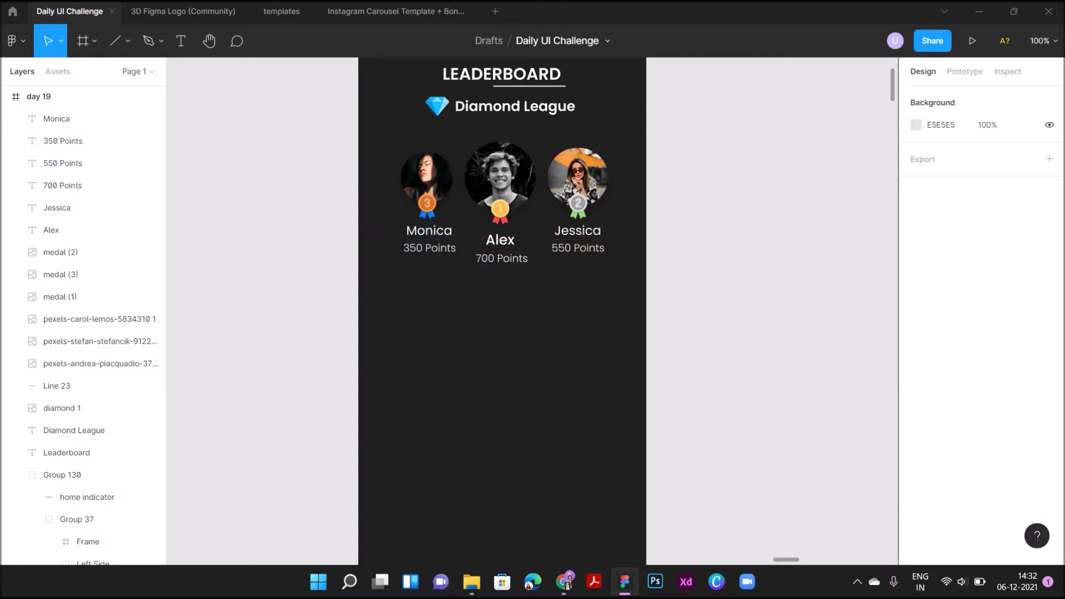
# - Set the 350, 550 and 700 Points labels to font size 12
pyautogui.click(83, 140)
pyautogui.click(1003, 422)
pyautogui.keyDown('shift'); pyautogui.click(63, 186); pyautogui.keyUp('shift')
pyautogui.keyDown('shift'); pyautogui.click(62, 164); pyautogui.keyUp('shift')
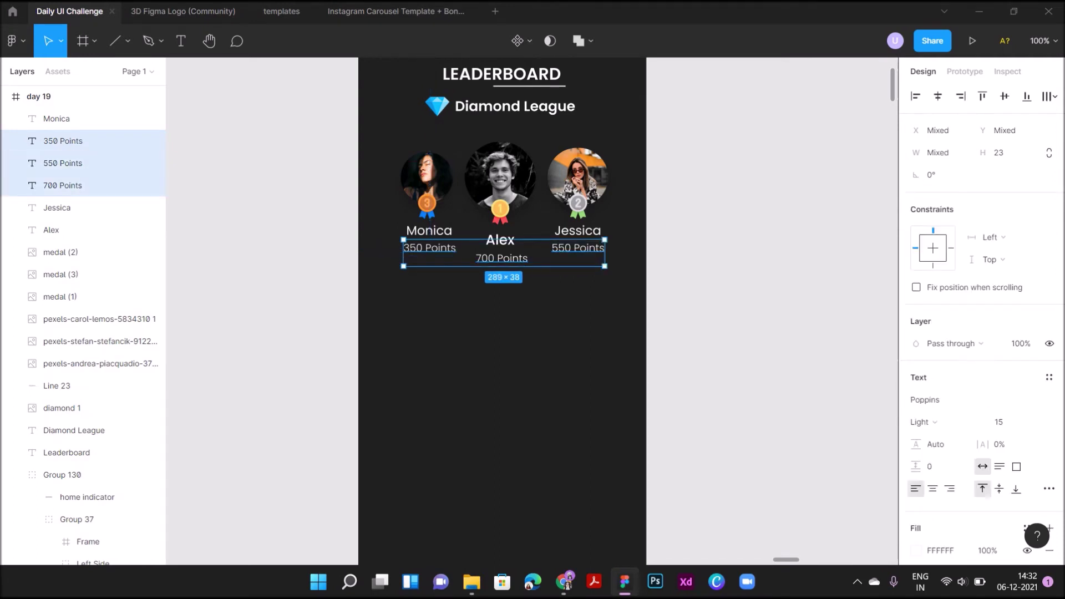
pyautogui.click(999, 422)
pyautogui.write('12')
pyautogui.press('Return')
pyautogui.press('Escape')
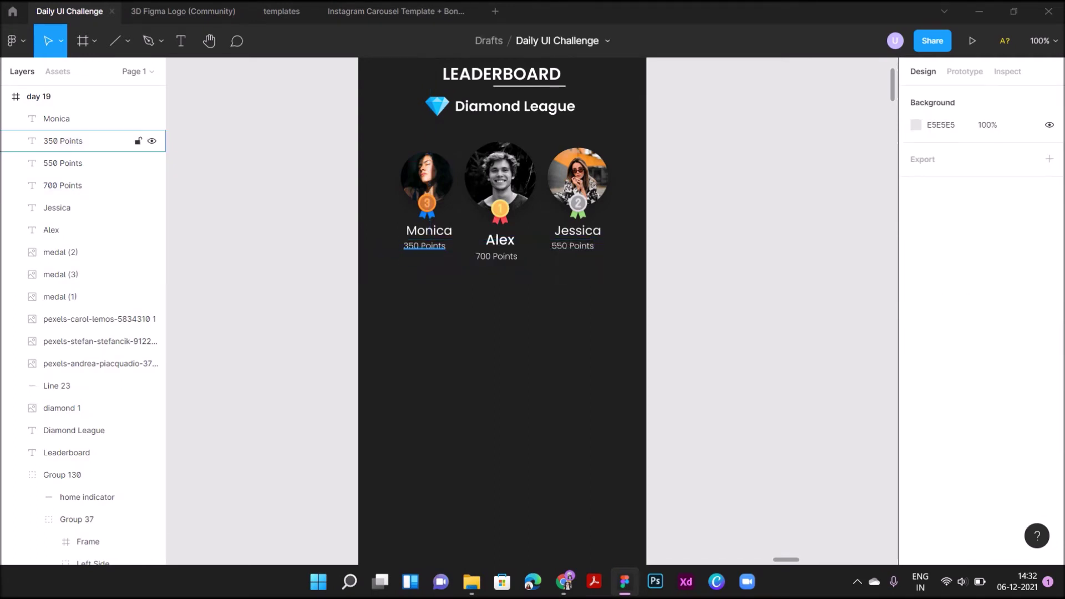
# - Centre '700 Points' under Alex and '550 Points' under Jessica
pyautogui.click(63, 141)
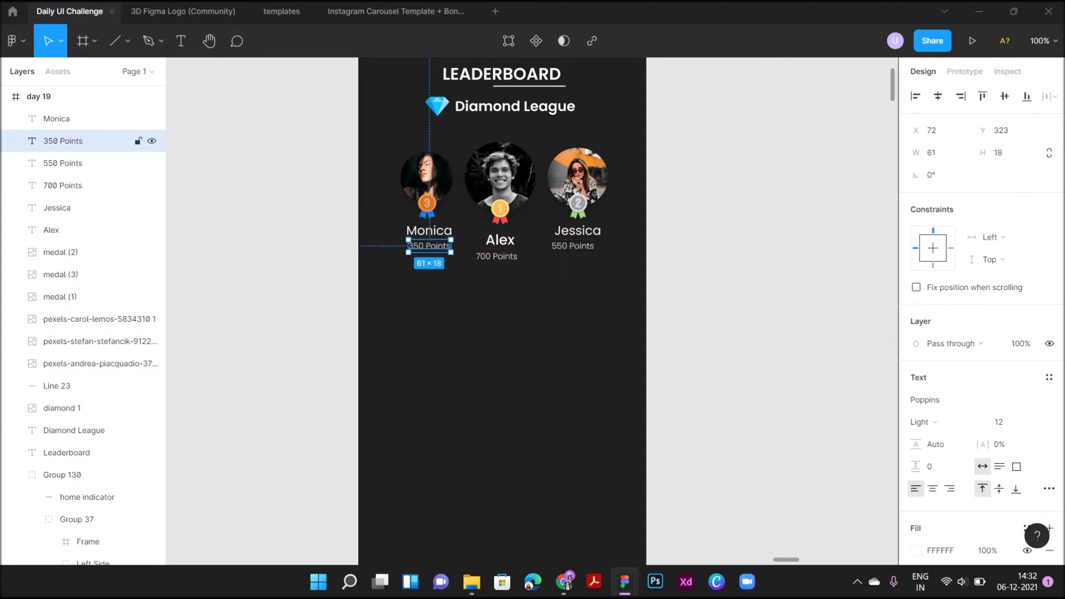
pyautogui.click(497, 256)
pyautogui.moveTo(497, 255); pyautogui.dragTo(499, 255)
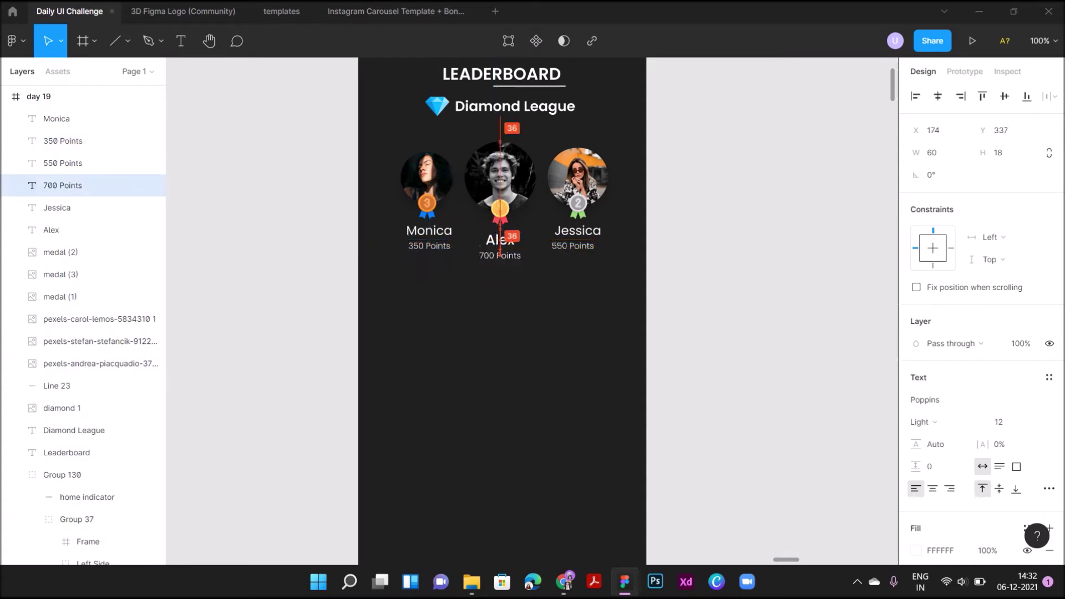
pyautogui.click(573, 246)
pyautogui.moveTo(572, 246); pyautogui.dragTo(578, 246)
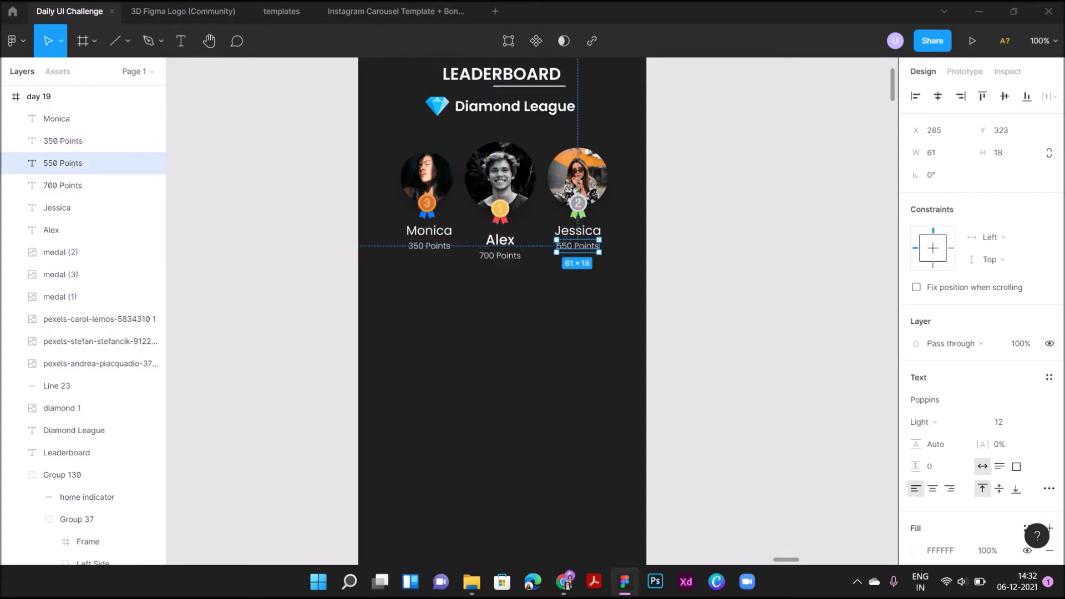
pyautogui.press('Escape')
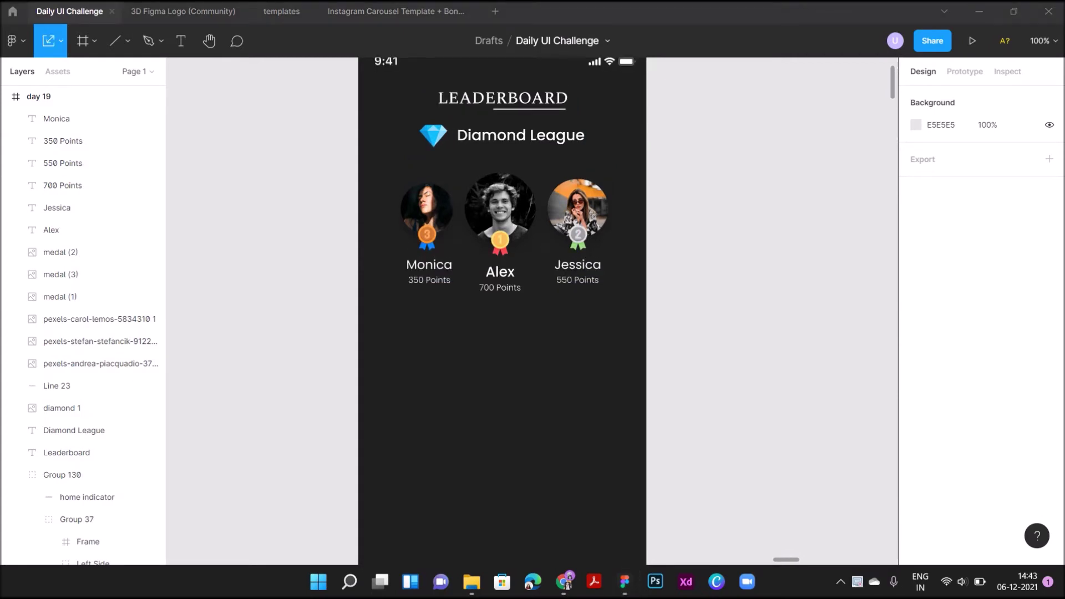
# - Draw a full-width line under the podium with a grey 5F5F5F stroke, lightened slightly
pyautogui.press('l')
pyautogui.moveTo(358, 323); pyautogui.dragTo(646, 323)
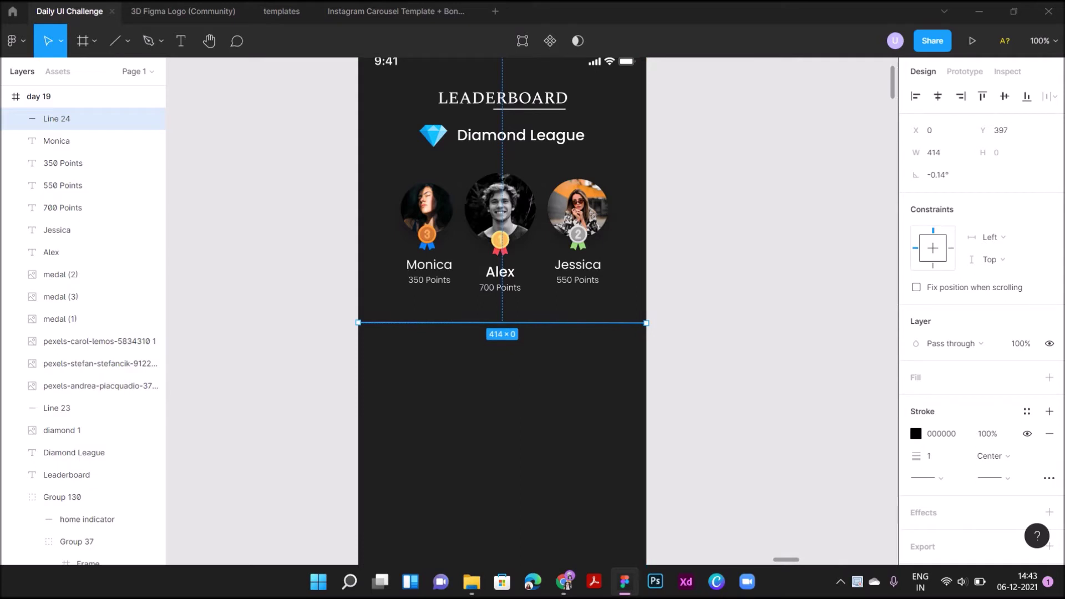
pyautogui.hotkey('ctrl', '+')
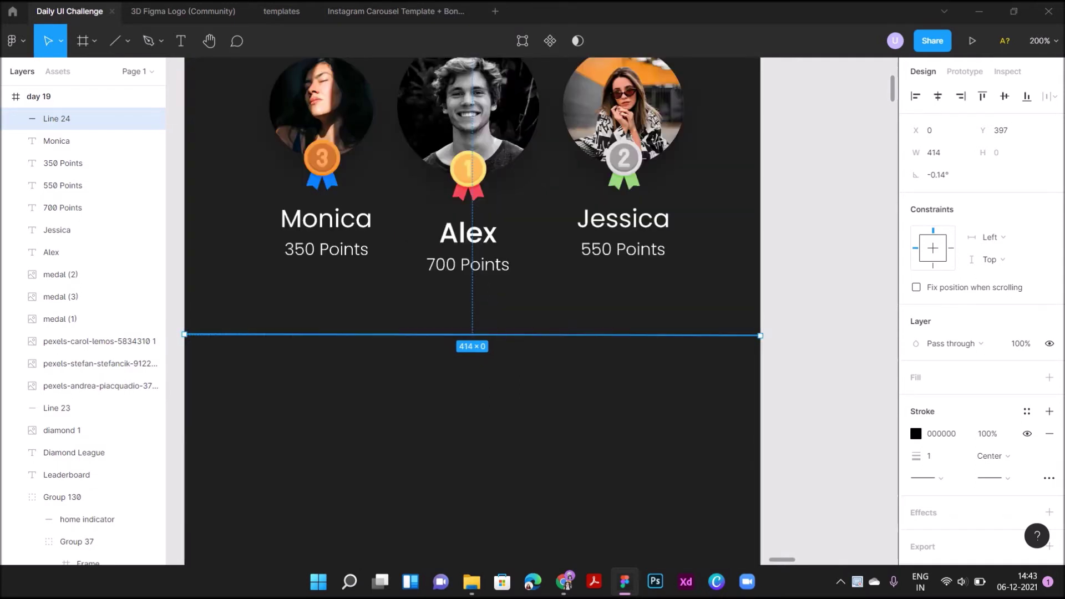
pyautogui.moveTo(473, 334); pyautogui.dragTo(472, 319)
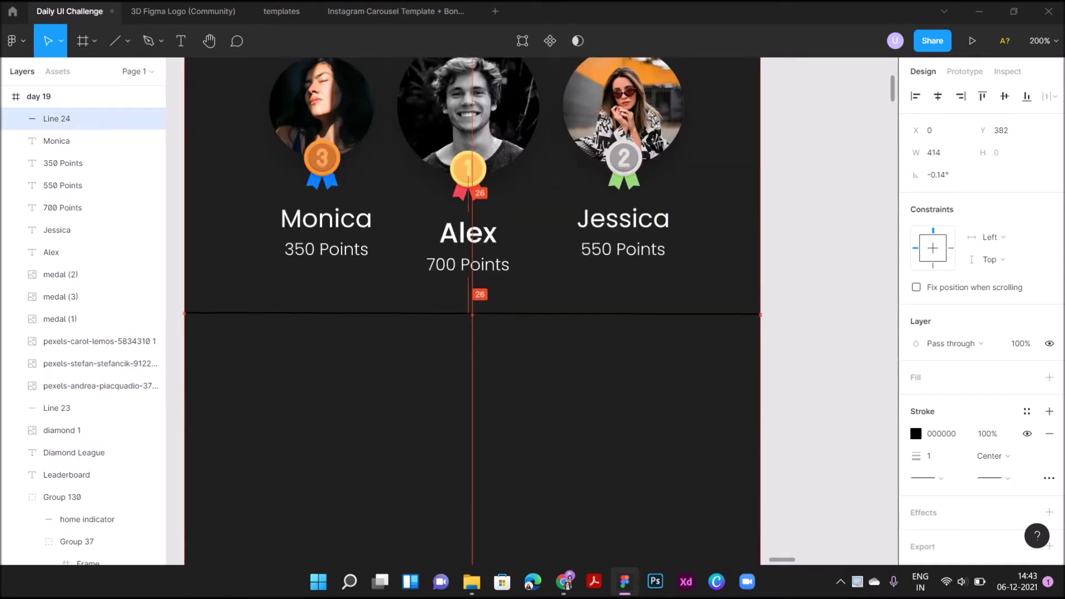
pyautogui.click(916, 434)
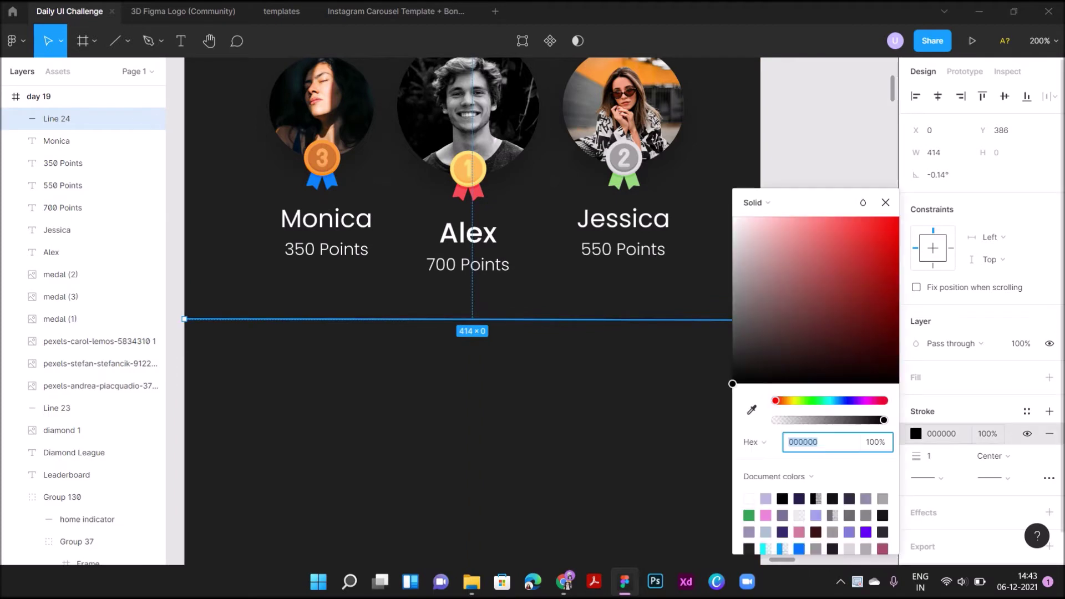
pyautogui.write('5F5F5F')
pyautogui.press('Return')
pyautogui.moveTo(733, 322); pyautogui.dragTo(732, 320)
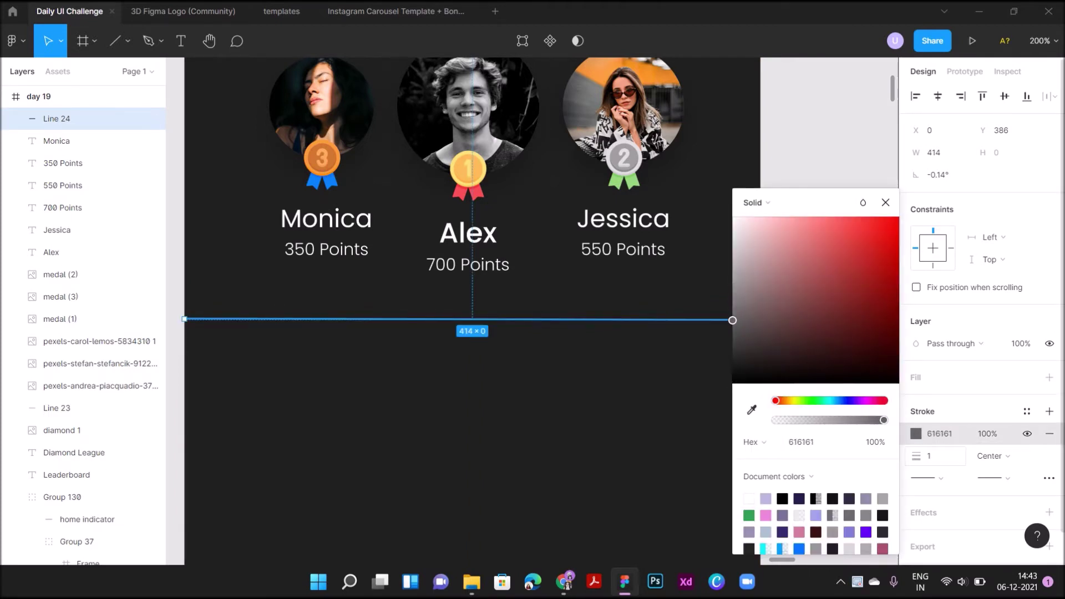
pyautogui.press('Escape')
pyautogui.press('Escape')
pyautogui.hotkey('shift', '0')
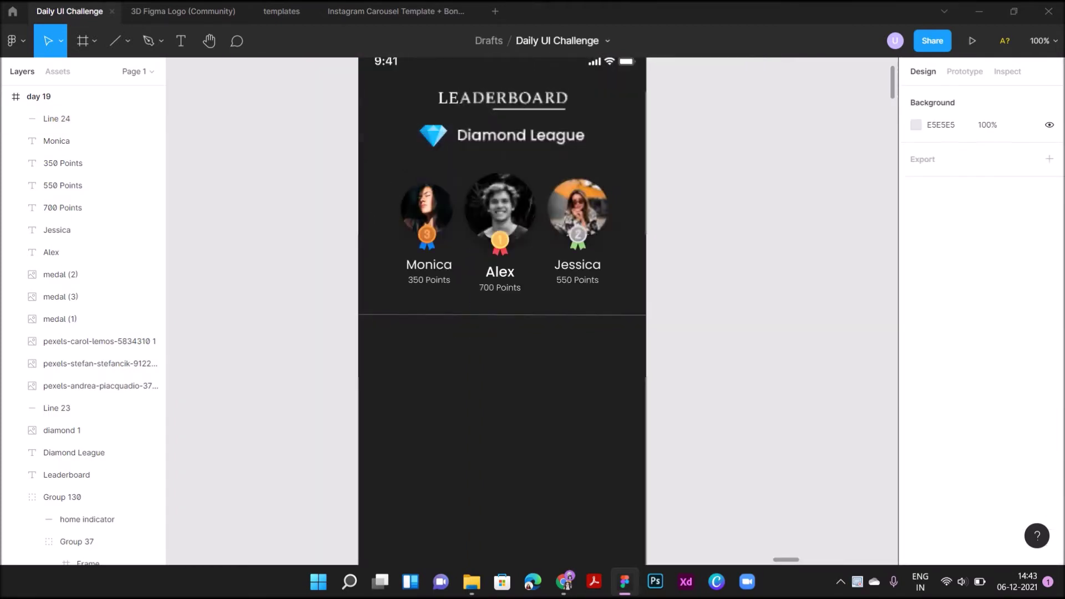
# - Turn the dog photo into a small circular avatar below the divider
pyautogui.moveTo(830, 440); pyautogui.dragTo(535, 377)
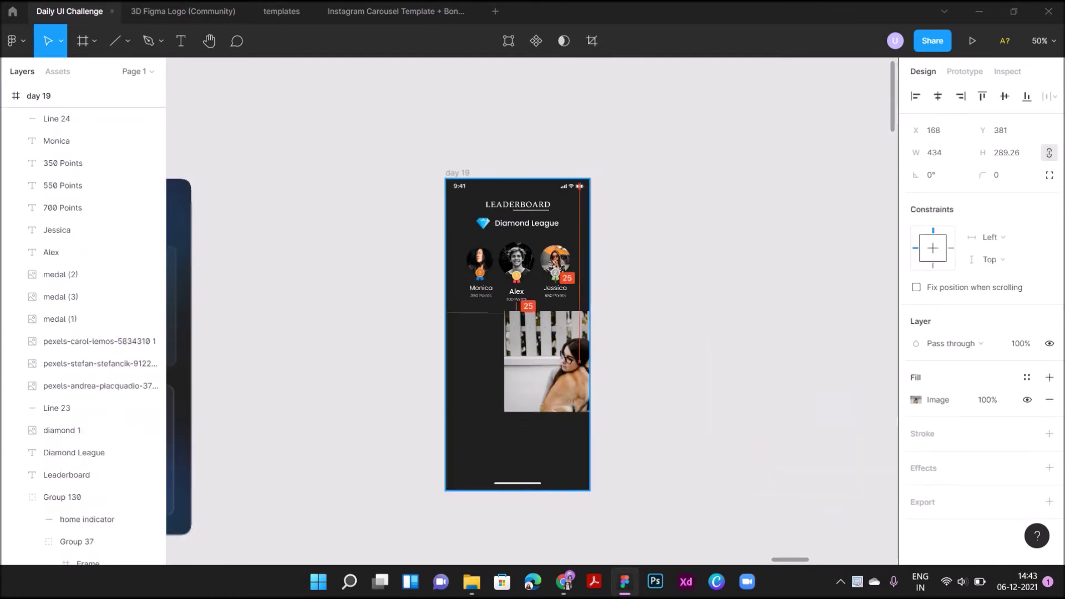
pyautogui.moveTo(616, 427); pyautogui.dragTo(514, 374)
pyautogui.hotkey('shift', '0')
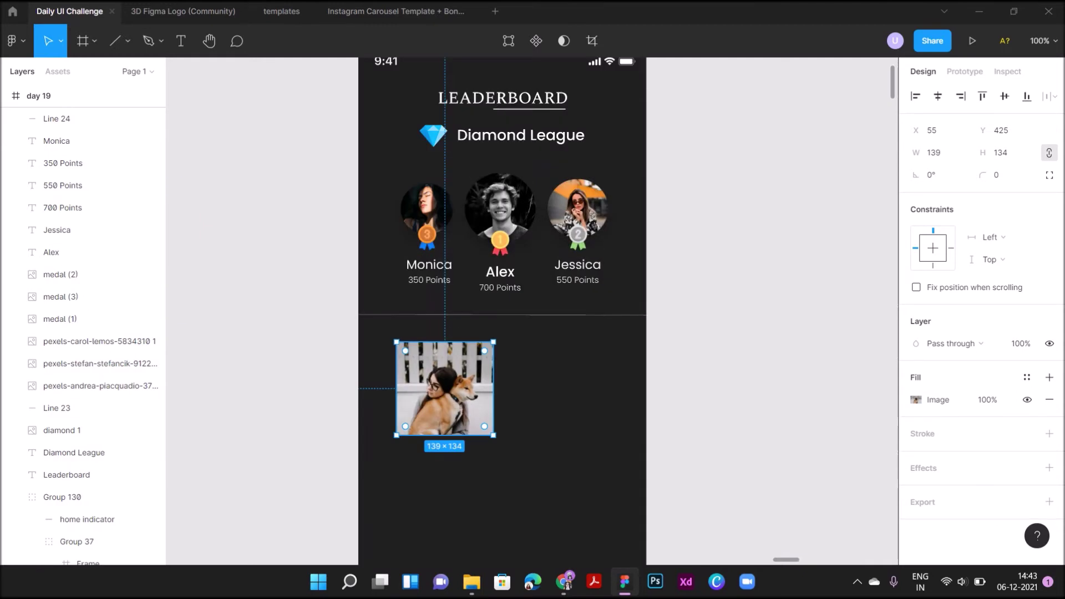
pyautogui.moveTo(983, 175); pyautogui.dragTo(1027, 175)
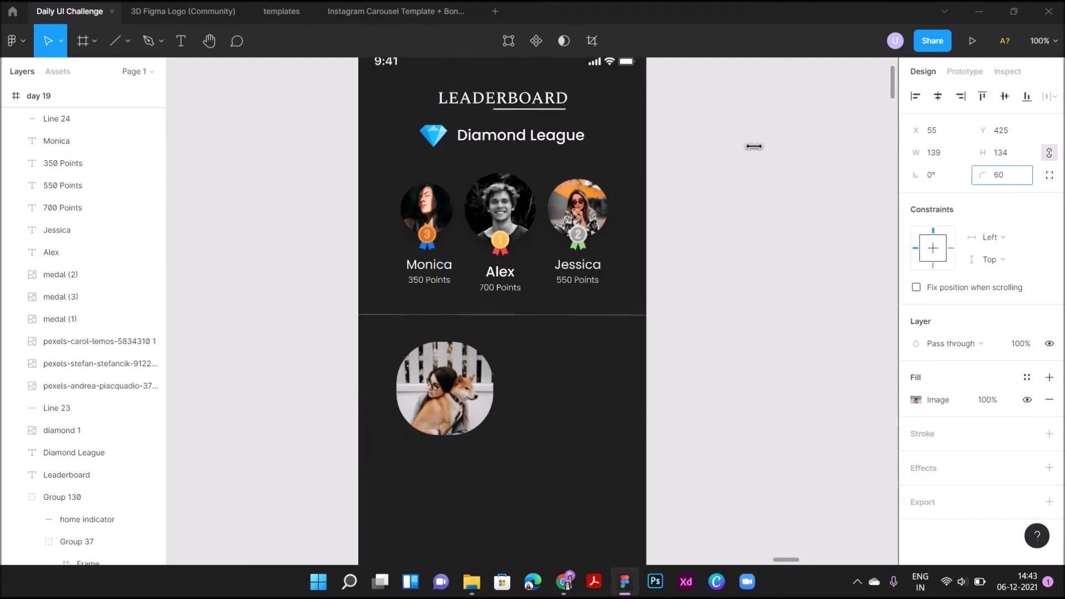
pyautogui.moveTo(494, 436)
pyautogui.mouseDown()
pyautogui.moveTo(407, 363)
pyautogui.moveTo(431, 386)
pyautogui.moveTo(425, 358)
pyautogui.mouseUp()
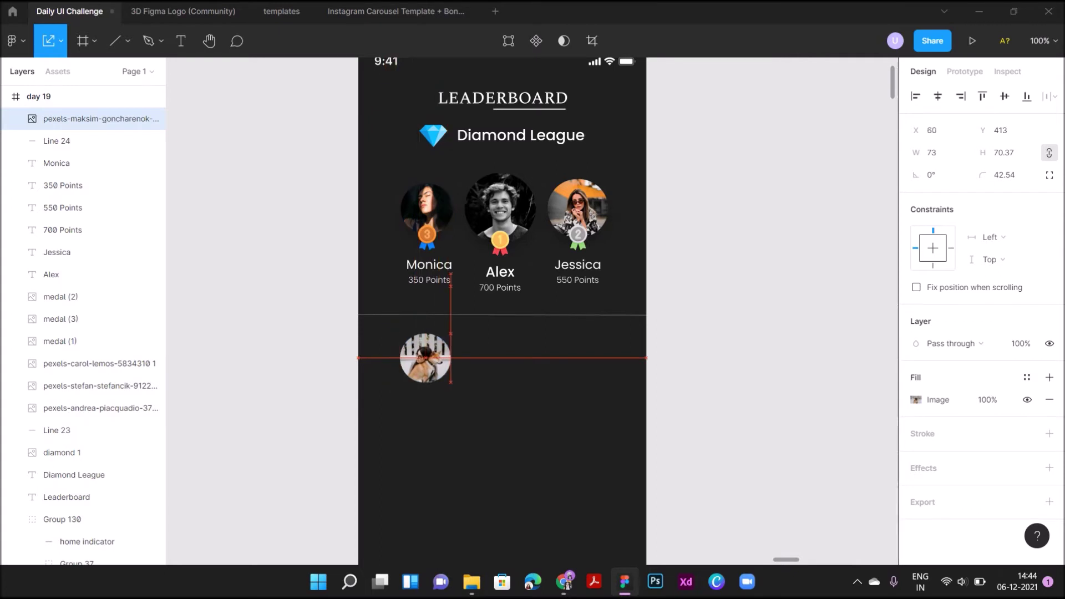
pyautogui.press('Escape')
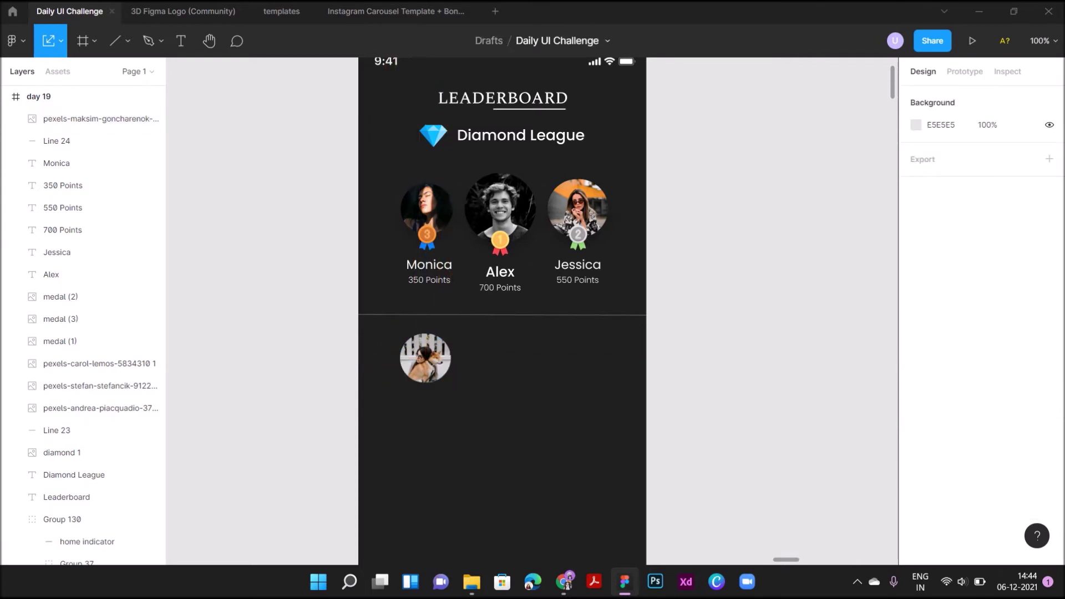
# - Move the red-haired woman's photo beside the phone screen
pyautogui.press('-')
pyautogui.click(834, 487)
pyautogui.moveTo(834, 487); pyautogui.dragTo(586, 311)
# - Shrink the red-haired woman's photo to a near-square and round it into a circle
pyautogui.hotkey('shift', '0')
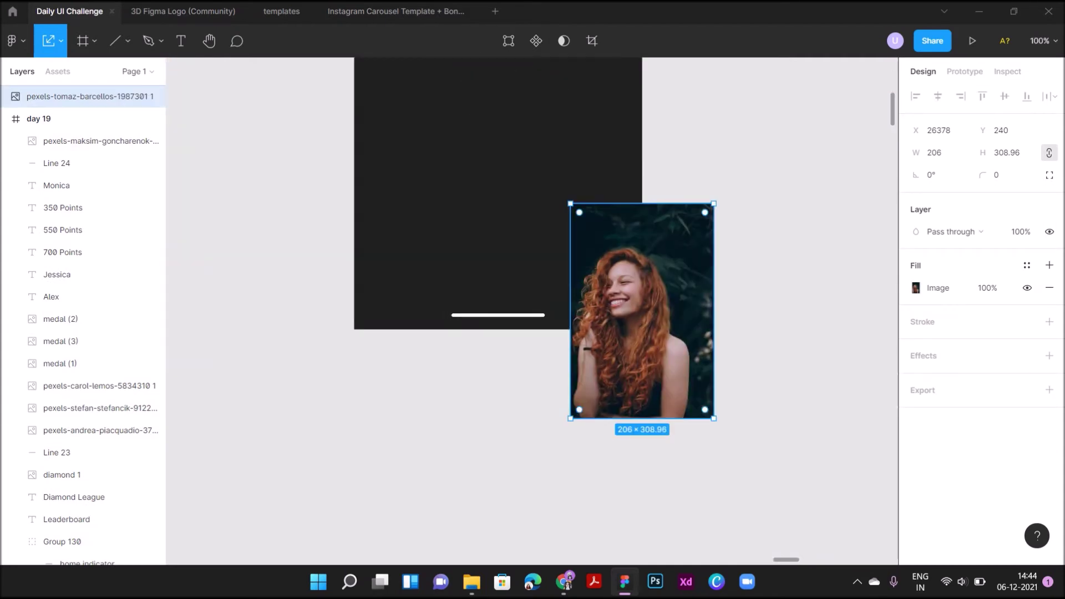
pyautogui.moveTo(715, 418); pyautogui.dragTo(668, 329)
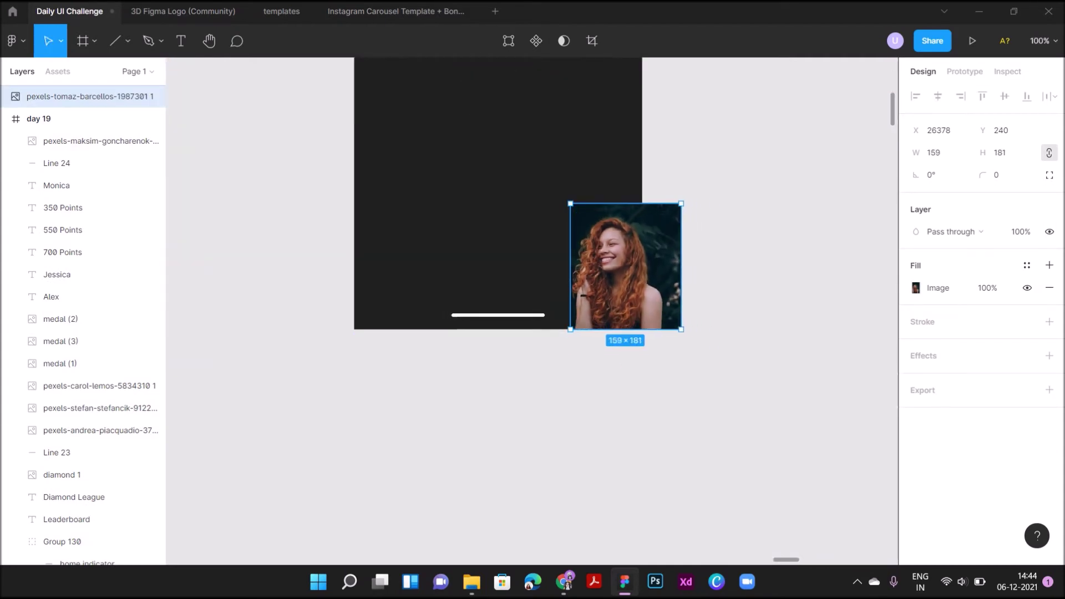
pyautogui.moveTo(668, 330); pyautogui.dragTo(660, 293)
pyautogui.scroll(3, 660, 292)
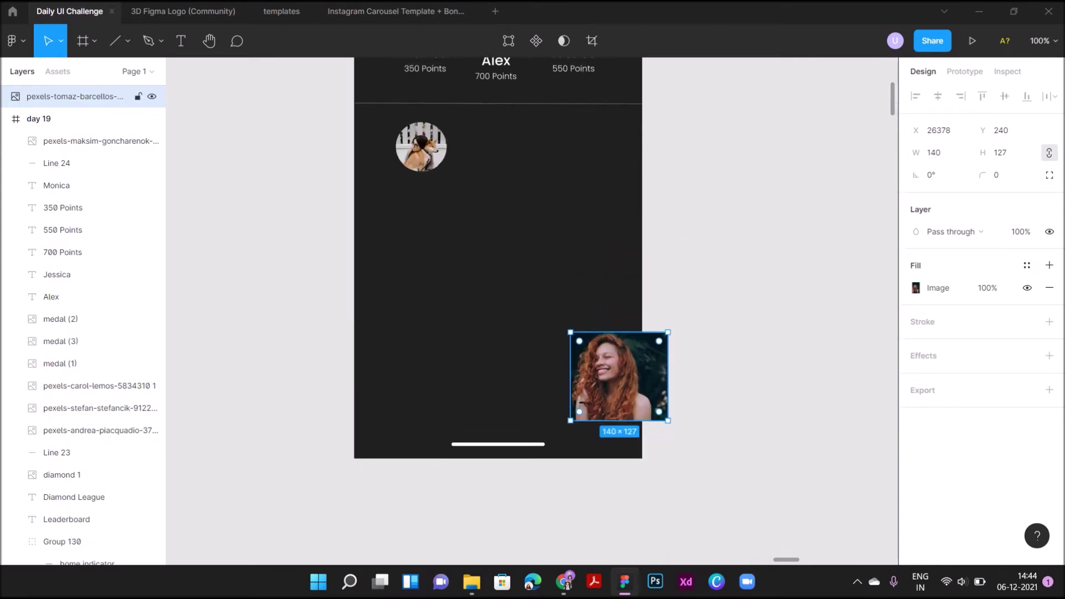
pyautogui.moveTo(661, 420); pyautogui.dragTo(656, 411)
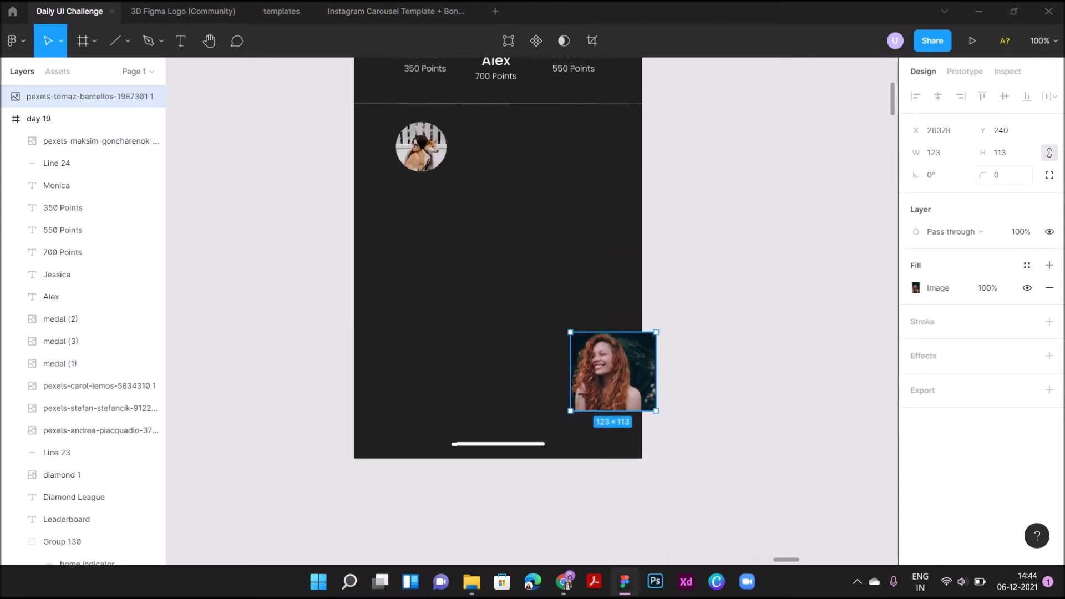
pyautogui.moveTo(982, 175); pyautogui.dragTo(1015, 175)
pyautogui.moveTo(613, 372); pyautogui.dragTo(439, 172)
# - Overlay the circle on the dog avatar and scale it down proportionally
pyautogui.hotkey('ctrl', '+')
pyautogui.scroll(4, 355, 166)
pyautogui.moveTo(465, 243); pyautogui.dragTo(454, 243)
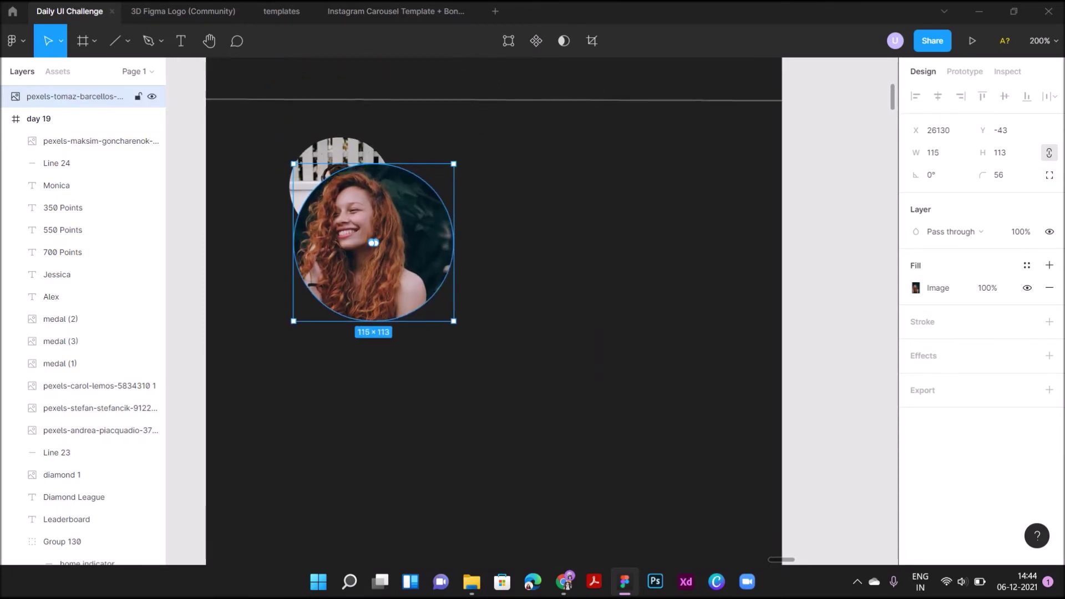
pyautogui.moveTo(373, 243); pyautogui.dragTo(357, 210)
pyautogui.press('k')
pyautogui.moveTo(438, 287); pyautogui.dragTo(389, 235)
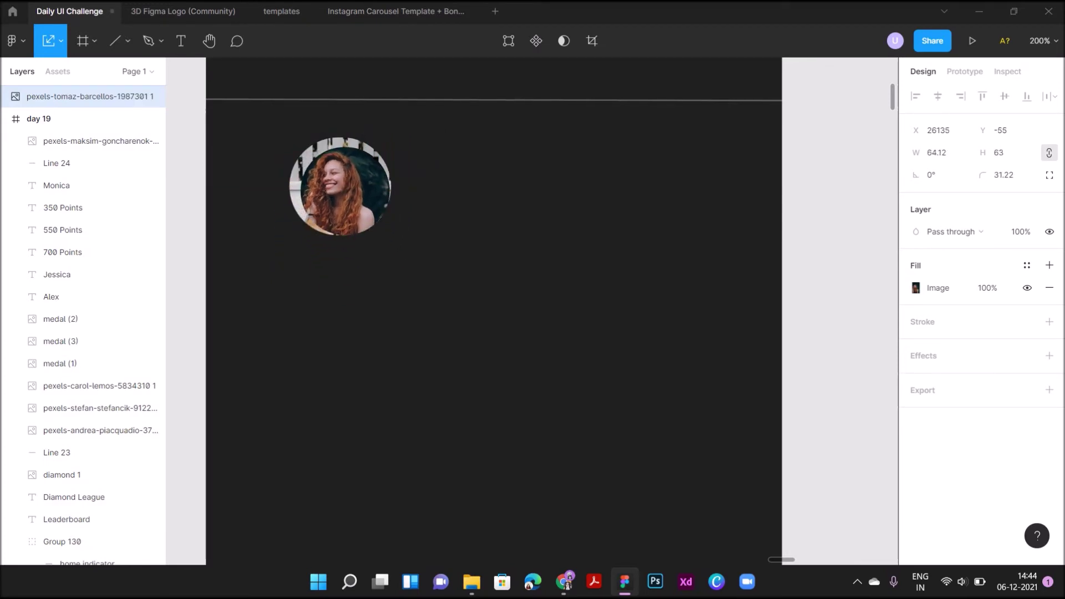
# - Fine-tune the circle to about 73×70 and place it below the dog avatar
pyautogui.moveTo(344, 191); pyautogui.dragTo(344, 191)
pyautogui.moveTo(301, 147); pyautogui.dragTo(291, 137)
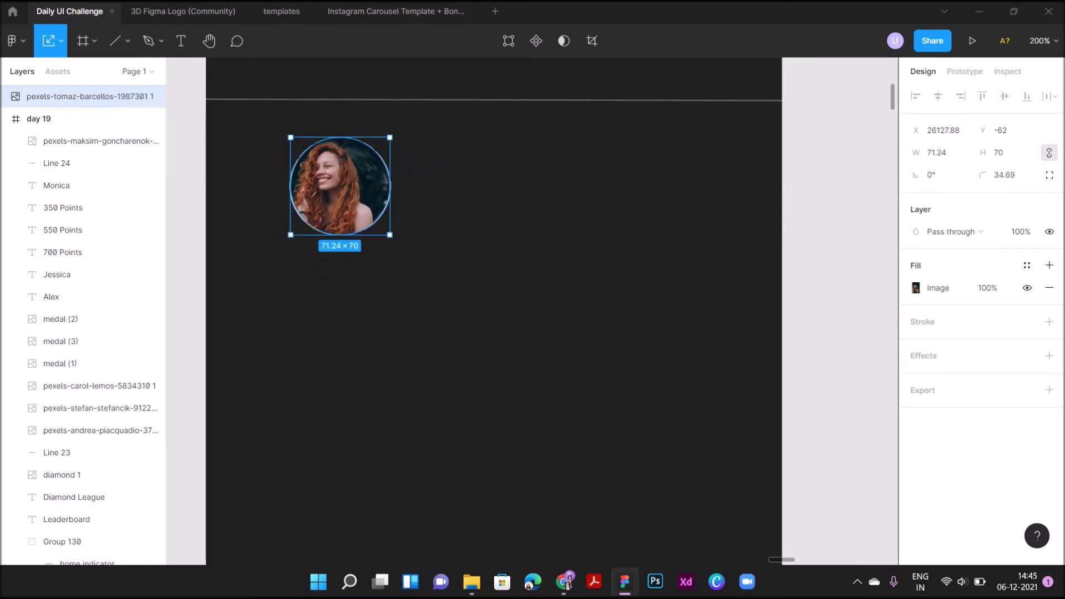
pyautogui.moveTo(291, 186); pyautogui.dragTo(289, 186)
pyautogui.hotkey('ctrl', 'Right')
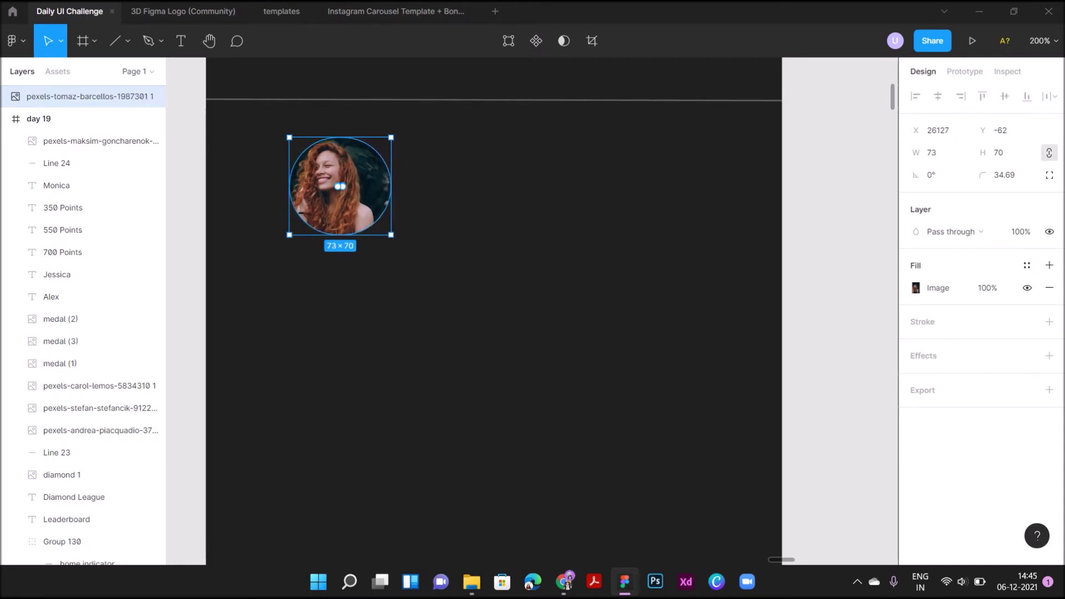
pyautogui.moveTo(340, 186); pyautogui.dragTo(340, 318)
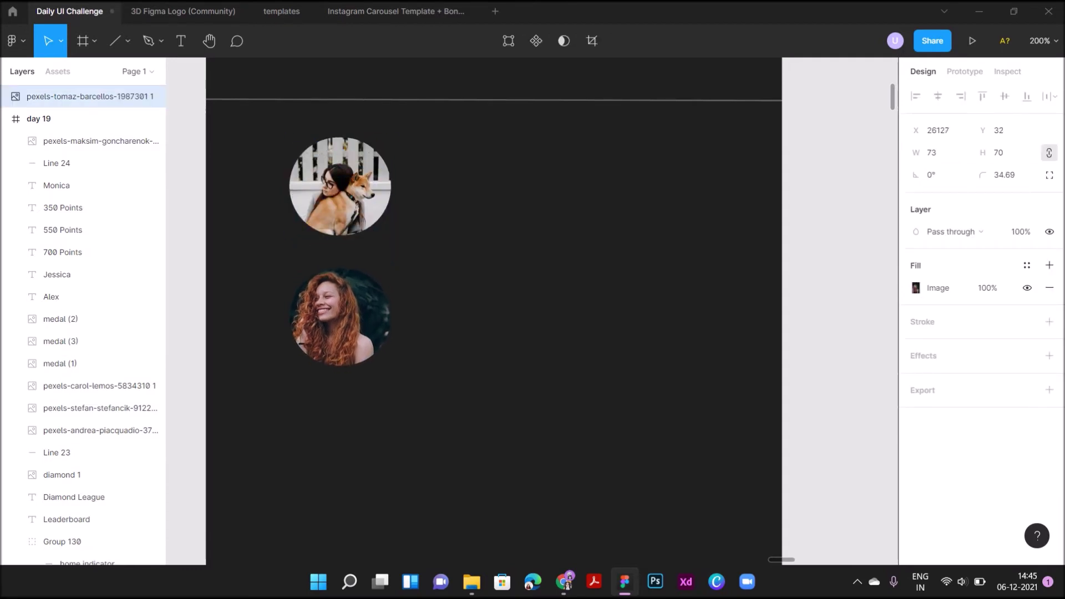
pyautogui.press('Escape')
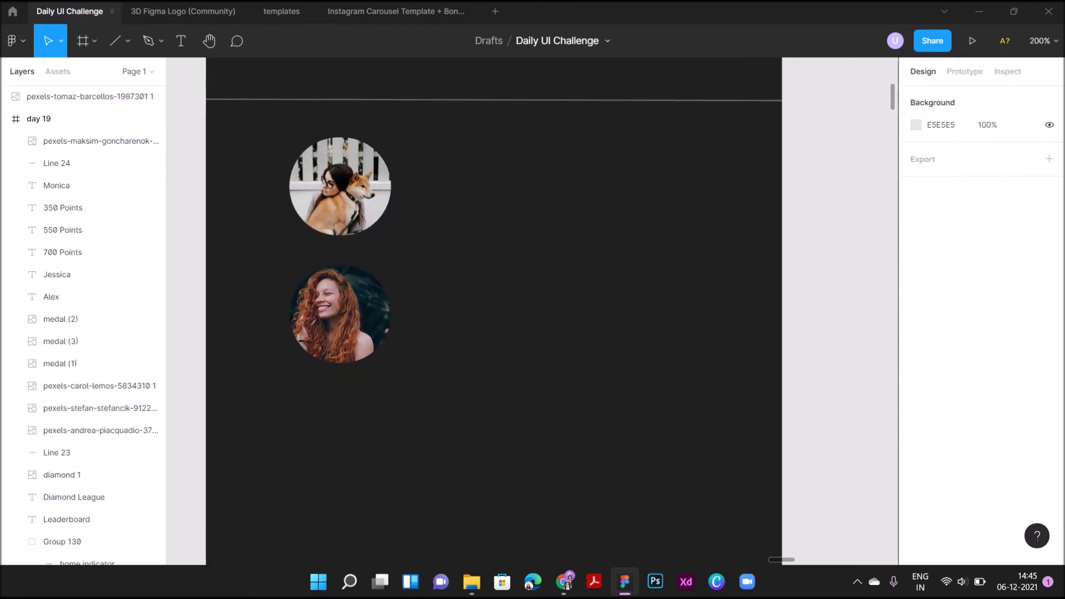
pyautogui.press('-')
pyautogui.press('-')
pyautogui.press('-')
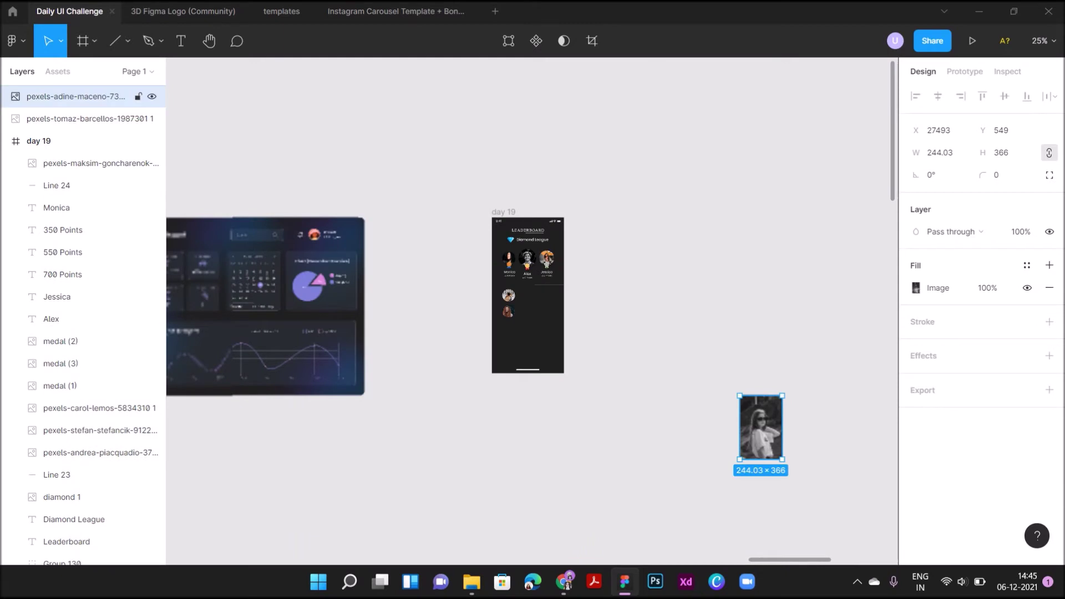
# - Paste the grayscale sunglasses photo, shrink it near-square, and round it with corner radius 84
pyautogui.moveTo(761, 427); pyautogui.dragTo(530, 364)
pyautogui.hotkey('shift', '0')
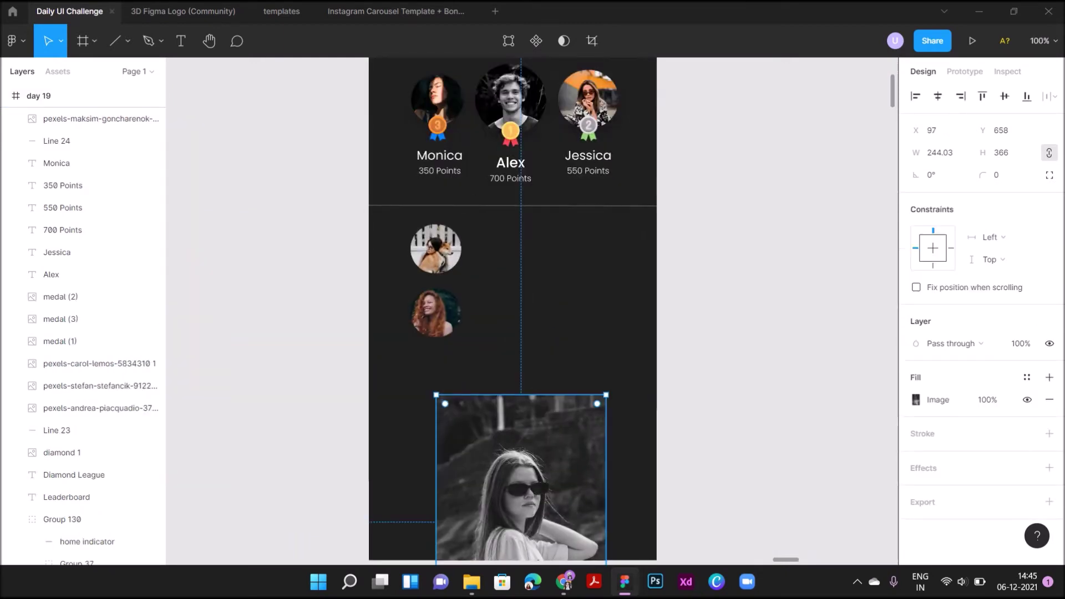
pyautogui.hotkey('ctrl', 'v')
pyautogui.moveTo(588, 323); pyautogui.dragTo(523, 394)
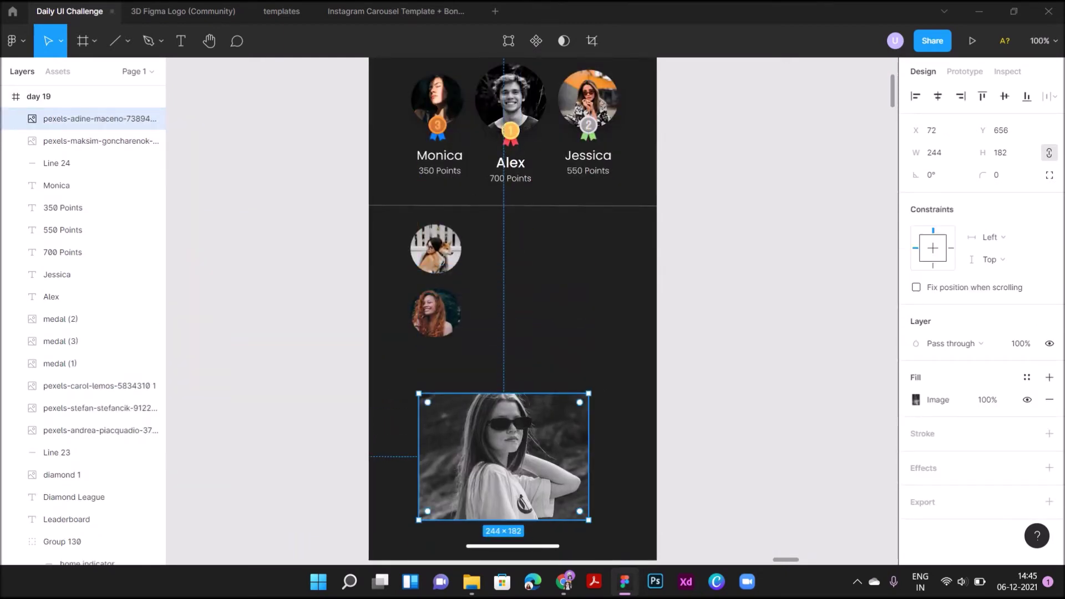
pyautogui.moveTo(524, 520); pyautogui.dragTo(503, 476)
pyautogui.write('84')
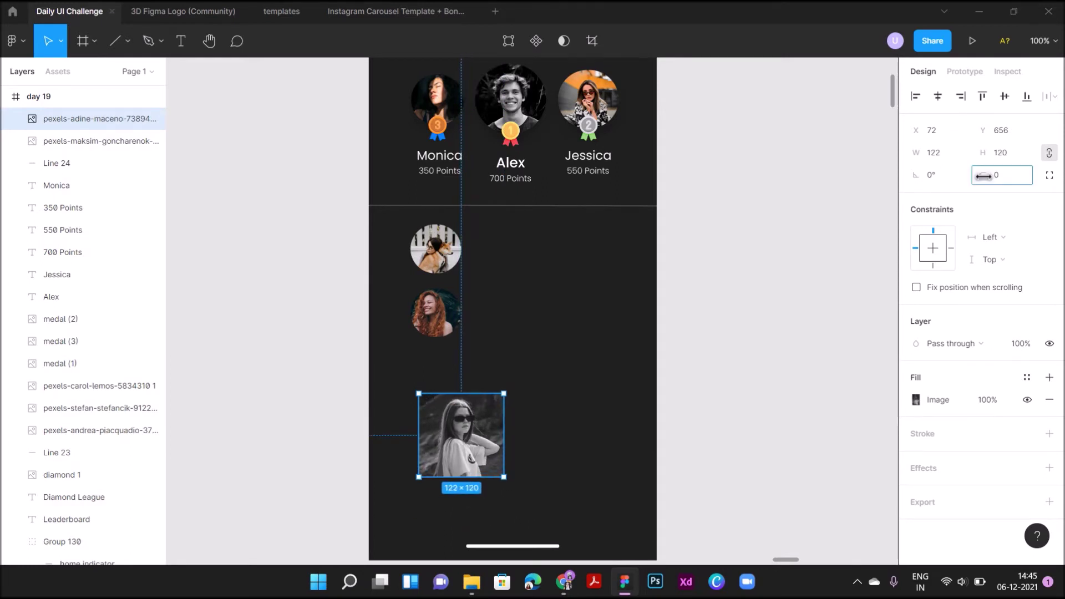
pyautogui.press('Return')
# - Scale the grayscale circle to match the other avatars and move it into the third slot
pyautogui.hotkey('ctrl', '+')
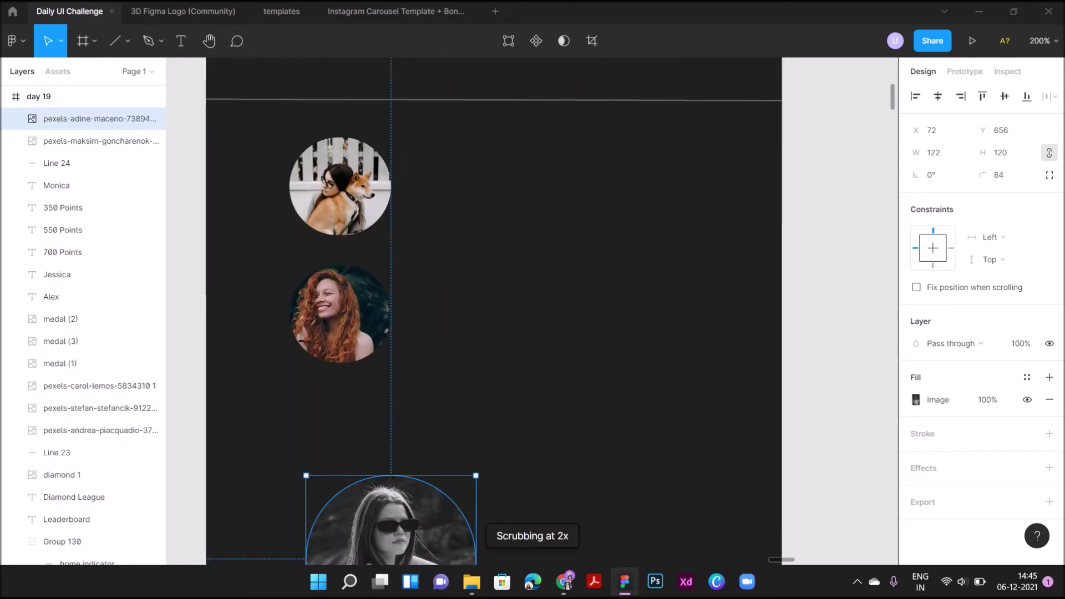
pyautogui.moveTo(401, 525); pyautogui.dragTo(442, 388)
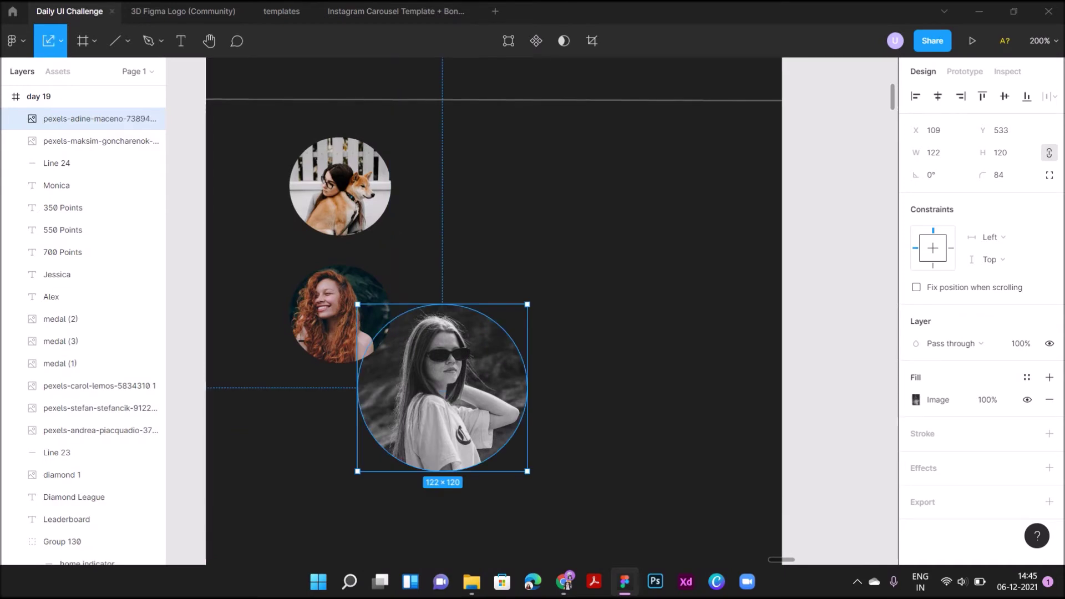
pyautogui.moveTo(527, 471); pyautogui.dragTo(442, 388)
pyautogui.moveTo(399, 346); pyautogui.dragTo(332, 180)
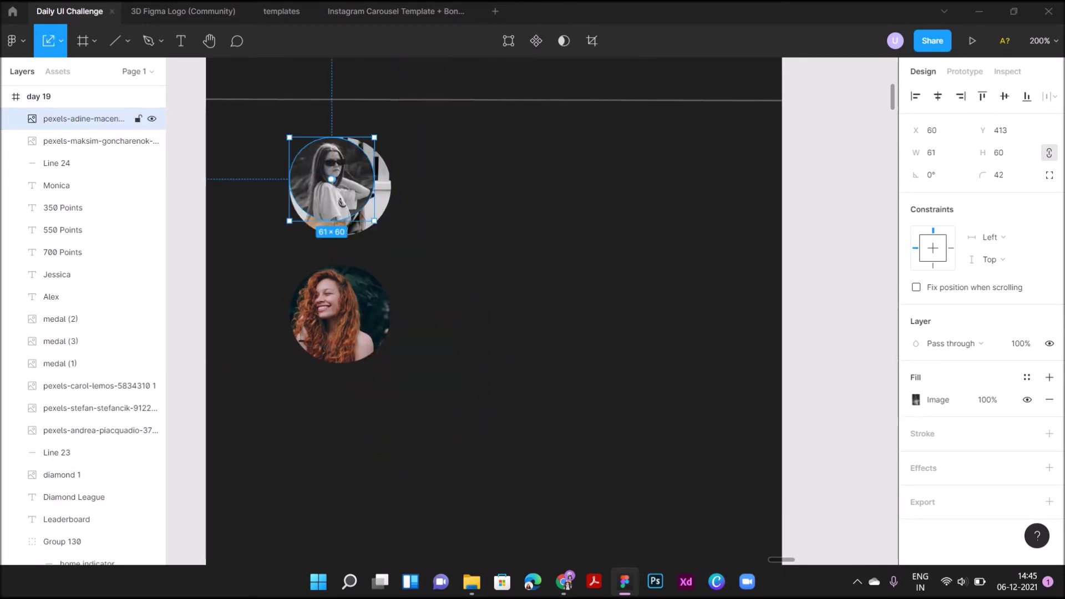
pyautogui.moveTo(375, 221); pyautogui.dragTo(392, 238)
pyautogui.moveTo(340, 187); pyautogui.dragTo(341, 448)
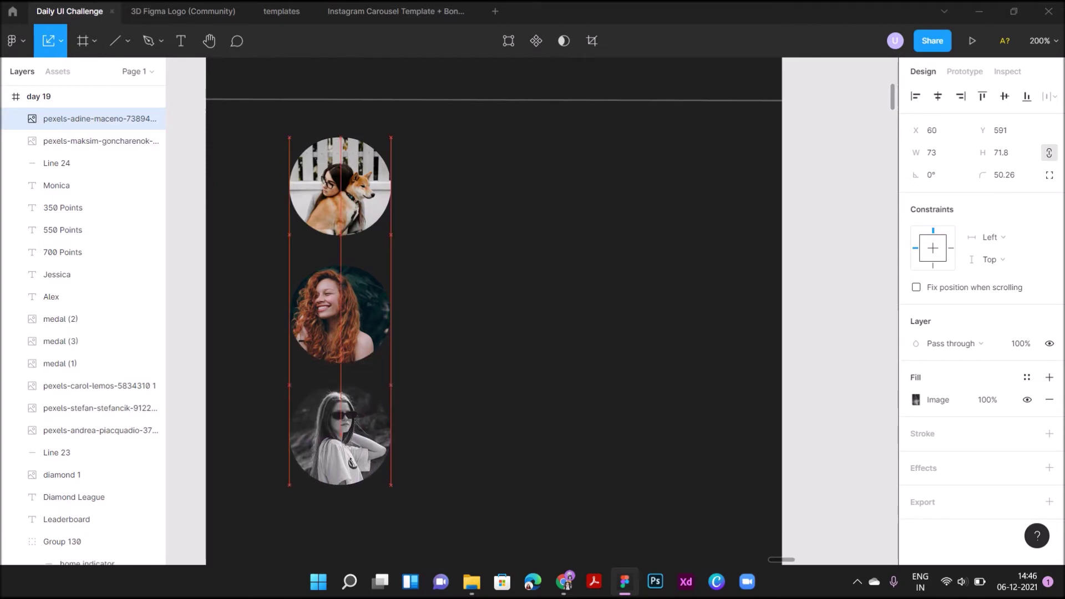
pyautogui.moveTo(340, 448); pyautogui.dragTo(341, 444)
# - Align the grayscale avatar evenly spaced under the red-haired one
pyautogui.click(340, 314)
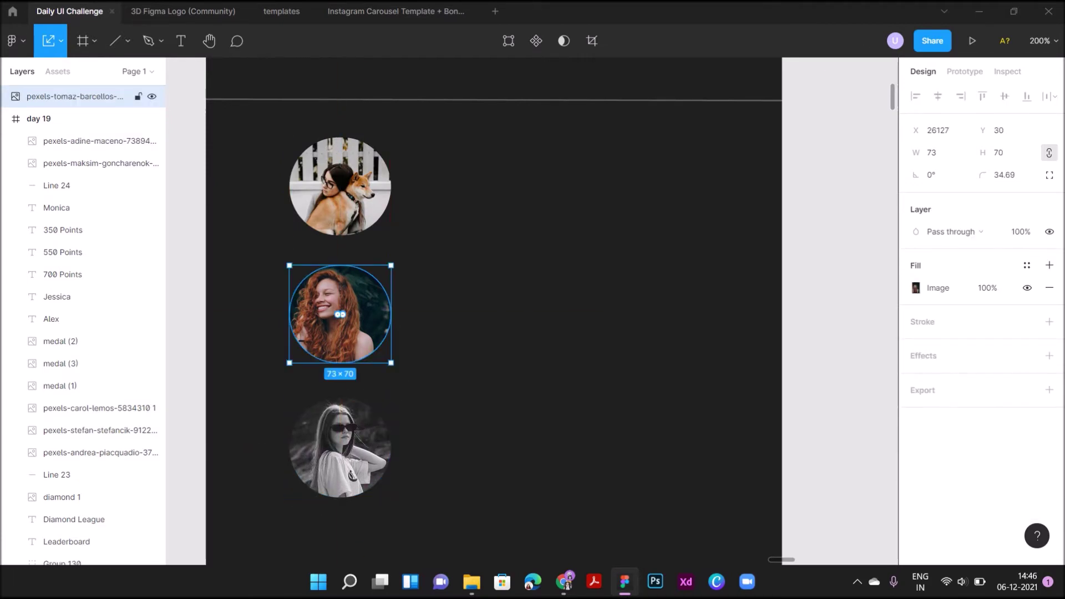
pyautogui.click(340, 447)
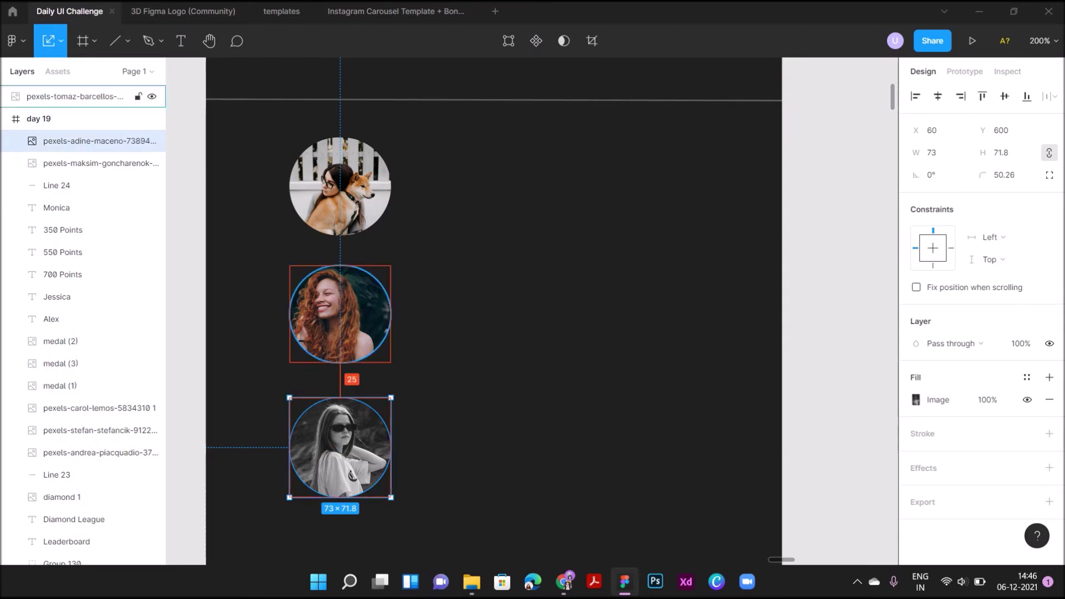
pyautogui.moveTo(340, 447); pyautogui.dragTo(340, 443)
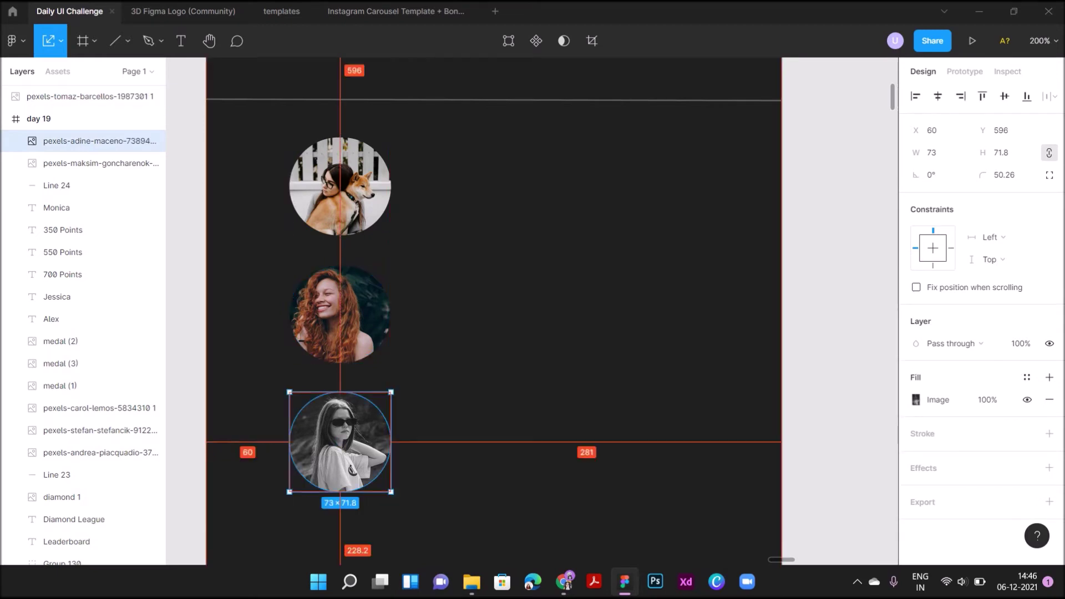
pyautogui.press('Escape')
pyautogui.press('-')
pyautogui.press('-')
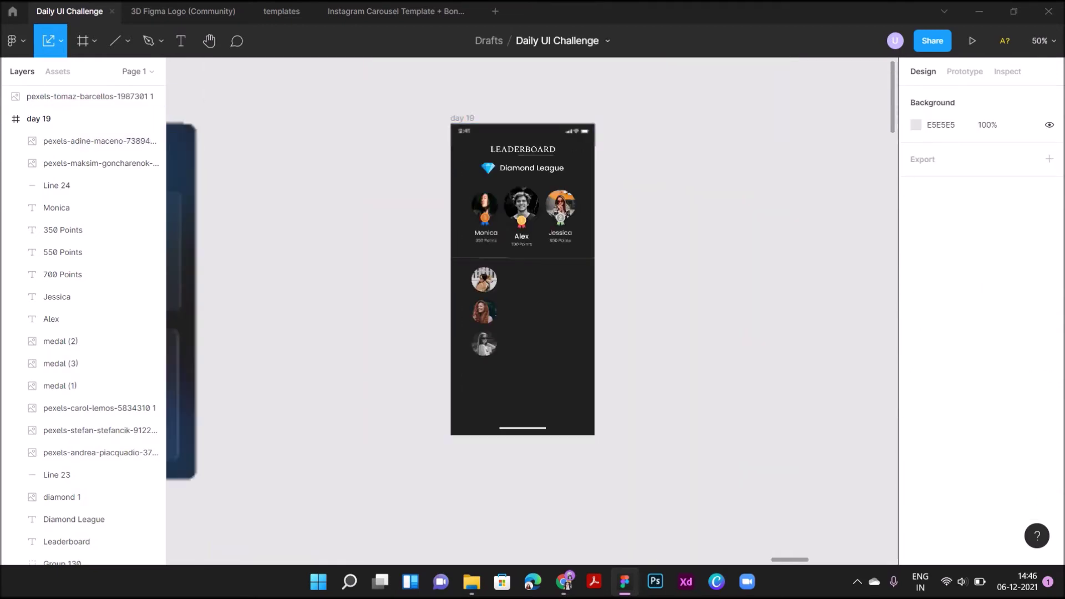
pyautogui.hotkey('shift', '0')
# - Open the Downloads folder and scroll for another photo
pyautogui.click(472, 581)
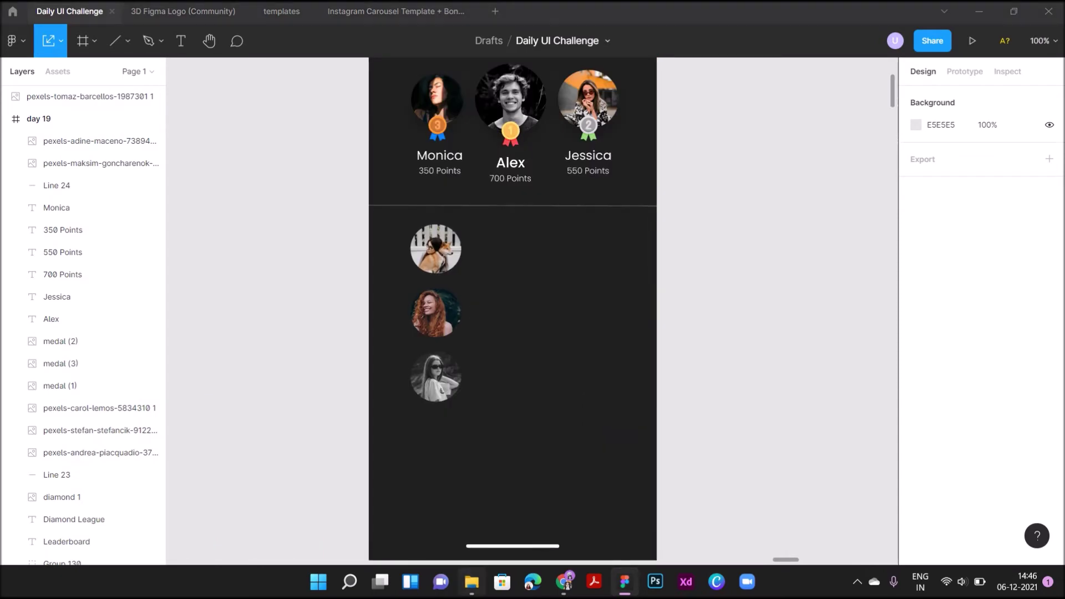
pyautogui.scroll(-2, 459, 422)
pyautogui.scroll(-5, 459, 421)
pyautogui.scroll(-3, 459, 422)
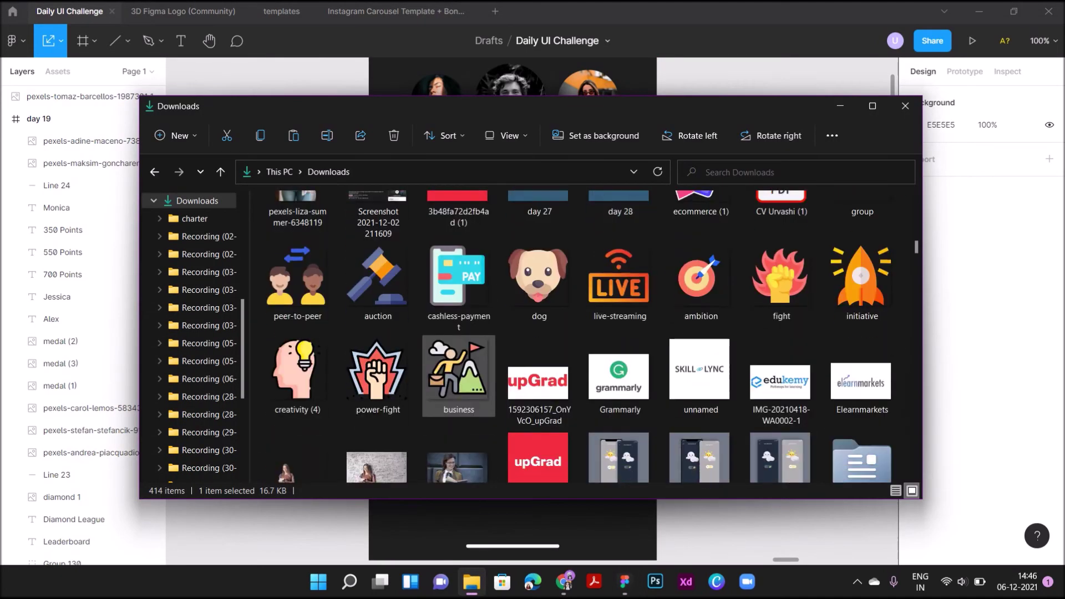
# - Find the alisson-souto yellow-beanie photo among the pexels images in Downloads and return to Figma
pyautogui.scroll(-3, 459, 422)
pyautogui.scroll(-3, 459, 400)
pyautogui.scroll(-3, 459, 388)
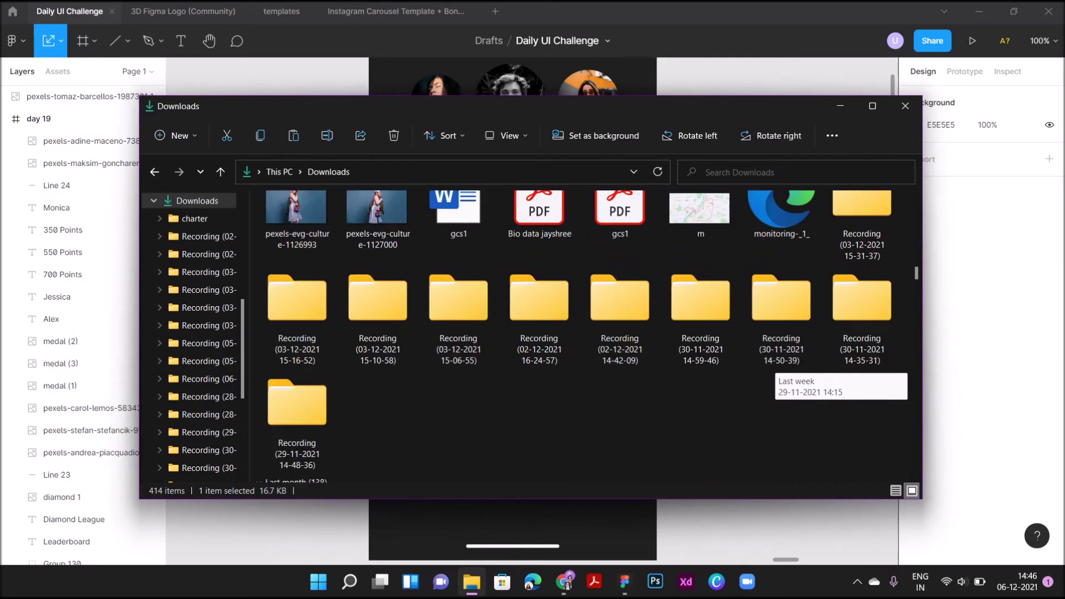
pyautogui.scroll(-5, 459, 360)
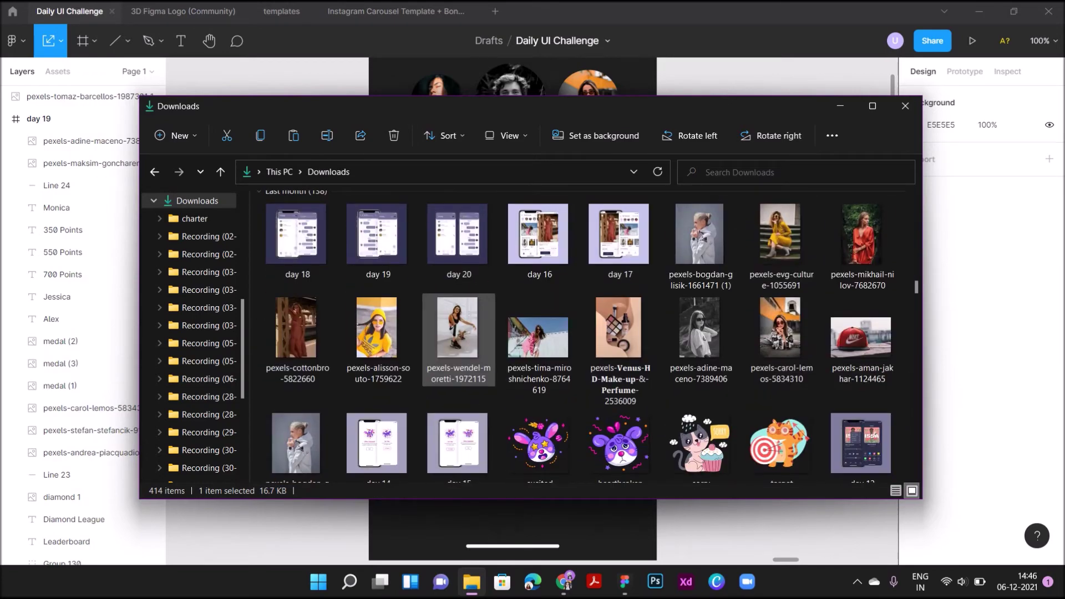
pyautogui.scroll(-1, 774, 356)
pyautogui.scroll(-4, 774, 355)
pyautogui.scroll(3, 774, 355)
pyautogui.scroll(2, 774, 355)
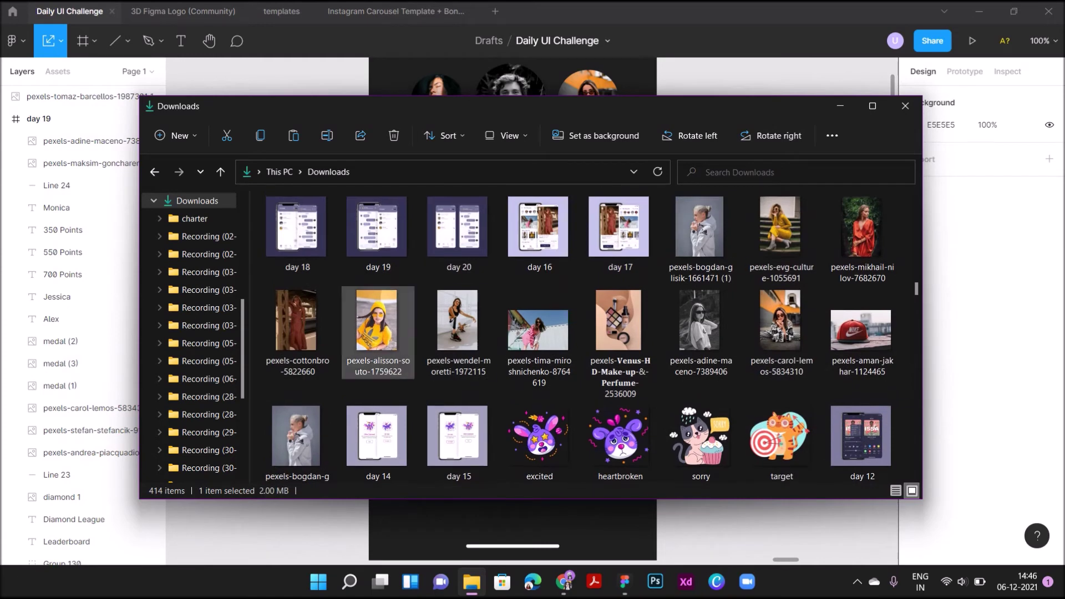
pyautogui.click(840, 106)
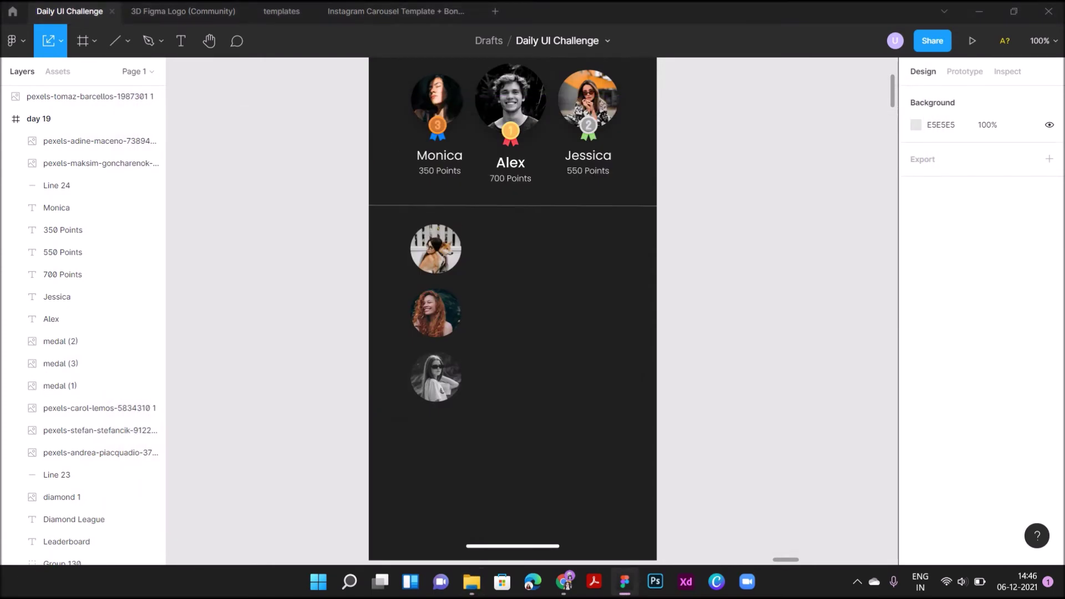
pyautogui.moveTo(471, 581)
pyautogui.click(472, 510)
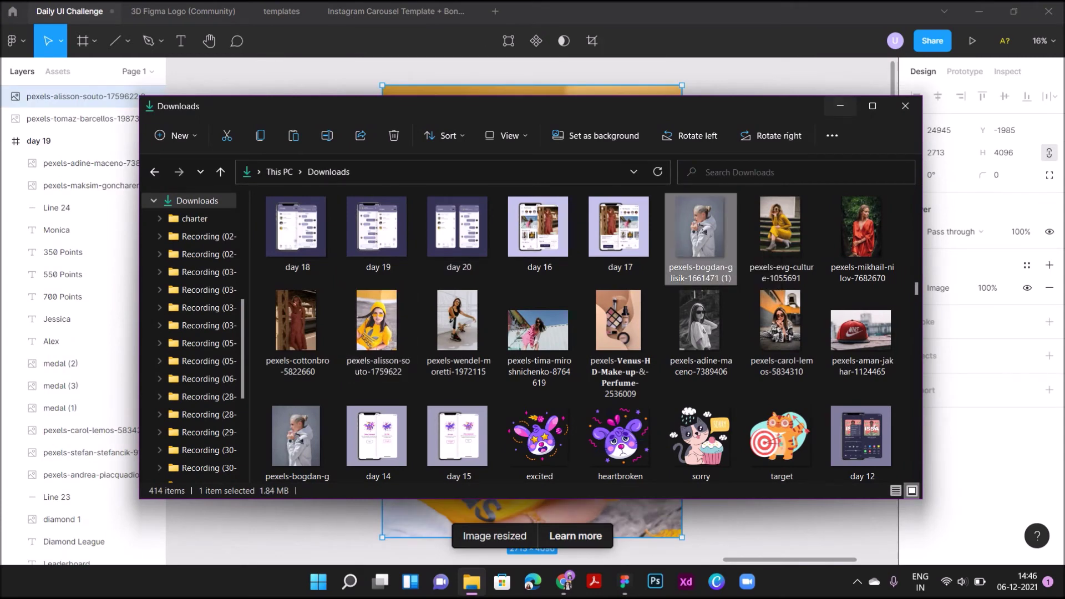
pyautogui.click(840, 105)
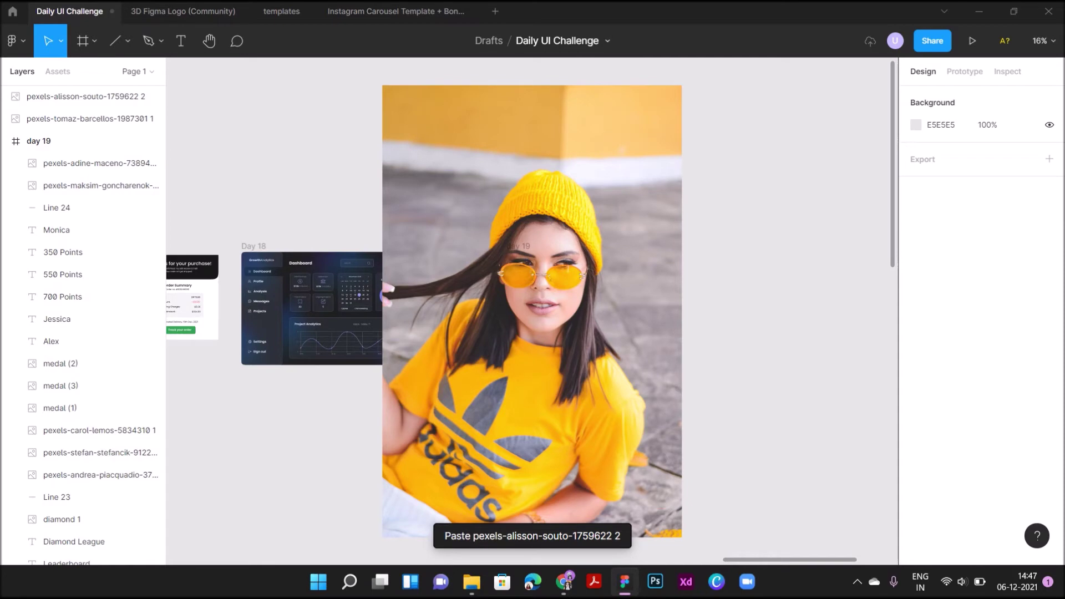
# - Paste the grey-hoodie photo, scale both photos down, and park the grey-hoodie one beside the frame
pyautogui.hotkey('ctrl', 'v')
pyautogui.press('k')
pyautogui.moveTo(713, 85)
pyautogui.mouseDown()
pyautogui.moveTo(403, 473)
pyautogui.moveTo(726, 301)
pyautogui.mouseUp()
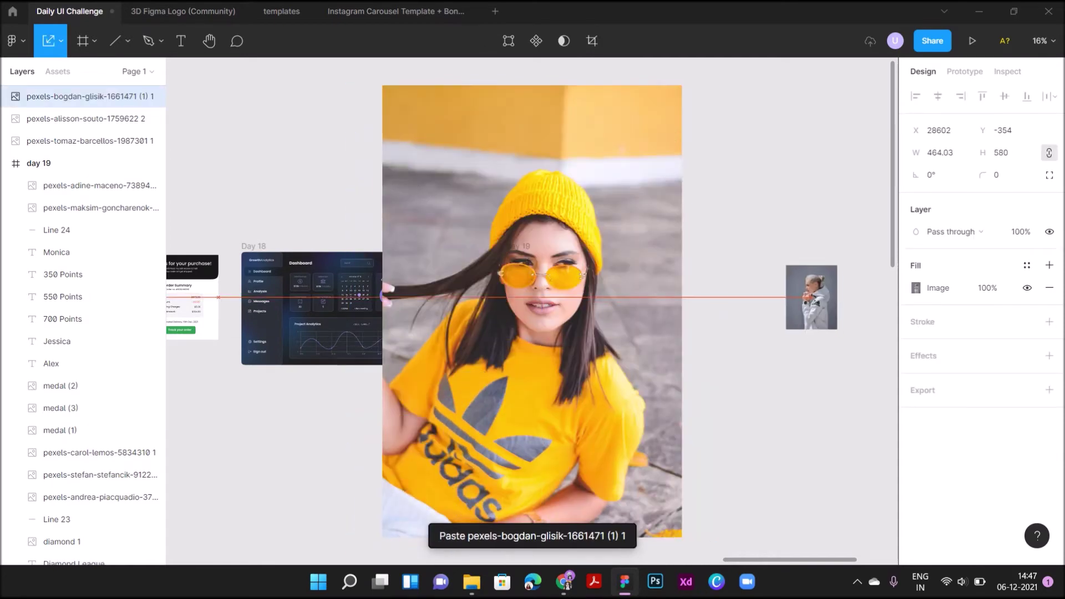
pyautogui.click(638, 167)
pyautogui.moveTo(682, 85)
pyautogui.mouseDown()
pyautogui.moveTo(421, 482)
pyautogui.moveTo(546, 378)
pyautogui.mouseUp()
pyautogui.click(726, 301)
pyautogui.click(916, 288)
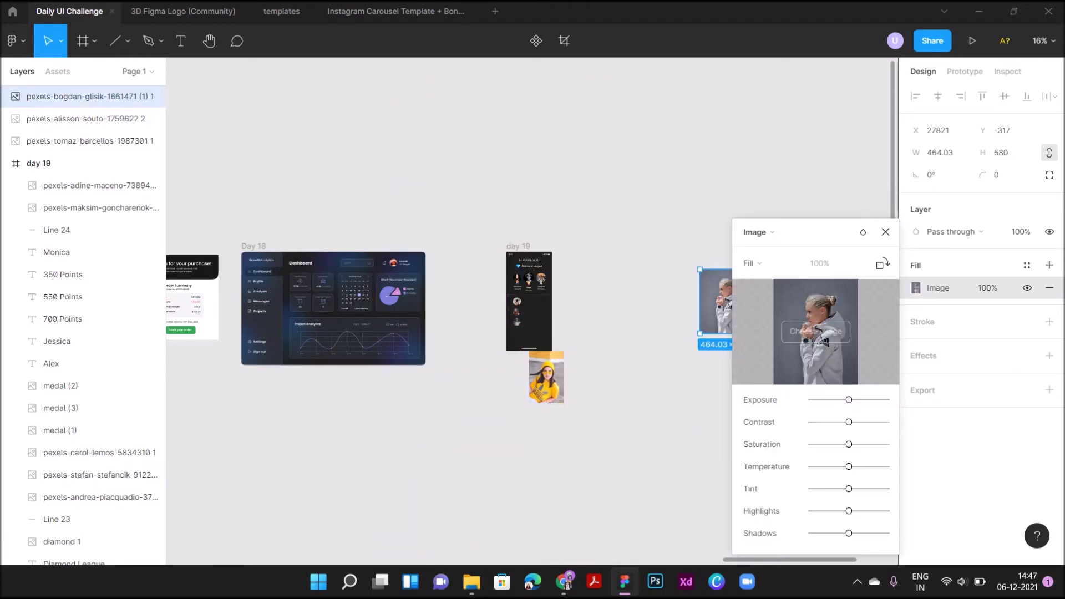
pyautogui.click(884, 232)
pyautogui.moveTo(726, 301); pyautogui.dragTo(594, 318)
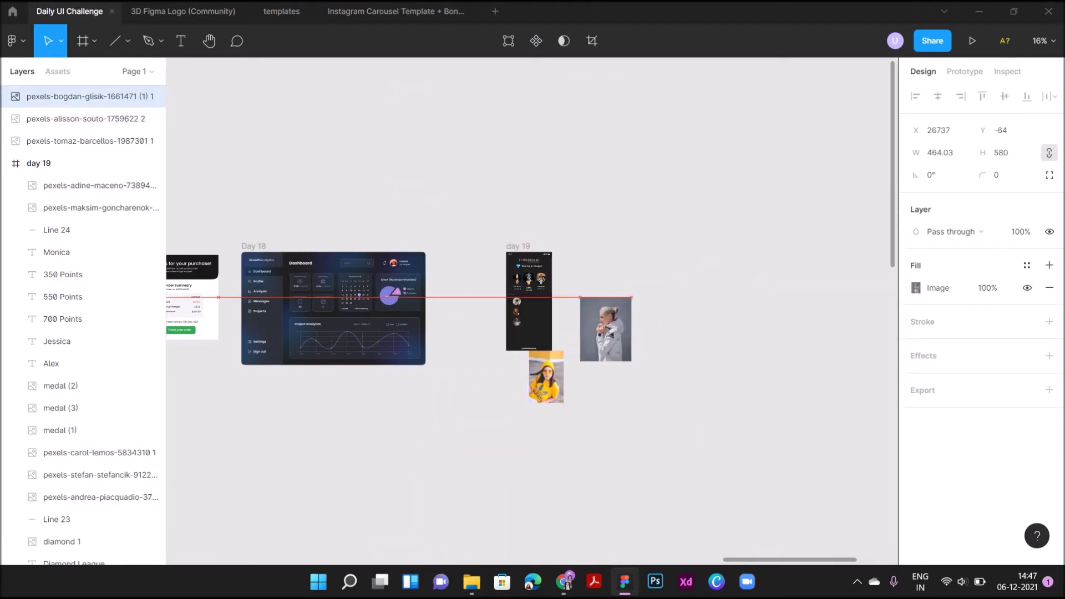
# - Make the yellow-beanie photo a 73×72 circular avatar below the grayscale one in day 19
pyautogui.hotkey('shift', '0')
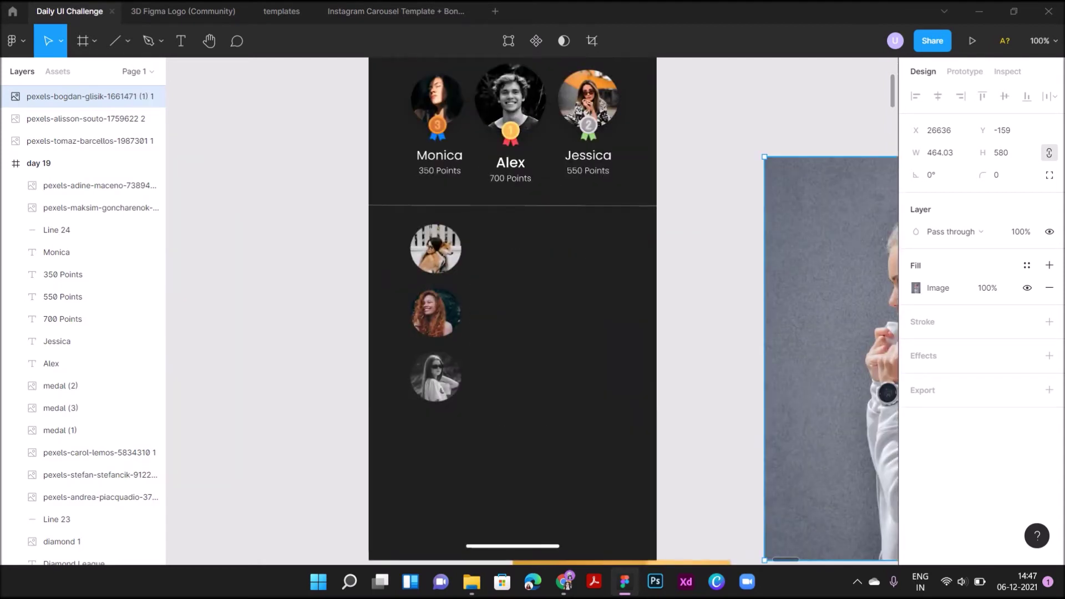
pyautogui.scroll(-3, 532, 311)
pyautogui.press('Tab')
pyautogui.moveTo(577, 488); pyautogui.dragTo(556, 201)
pyautogui.moveTo(665, 459); pyautogui.dragTo(622, 295)
pyautogui.moveTo(980, 175); pyautogui.dragTo(1033, 176)
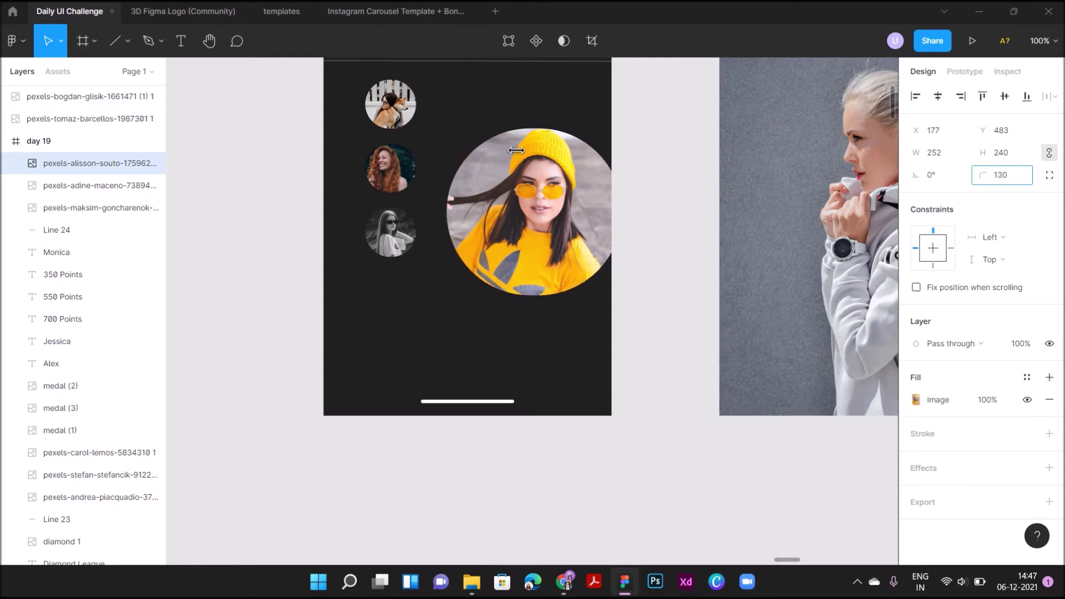
pyautogui.moveTo(622, 295)
pyautogui.mouseDown()
pyautogui.moveTo(499, 177)
pyautogui.moveTo(394, 232)
pyautogui.moveTo(414, 252)
pyautogui.mouseUp()
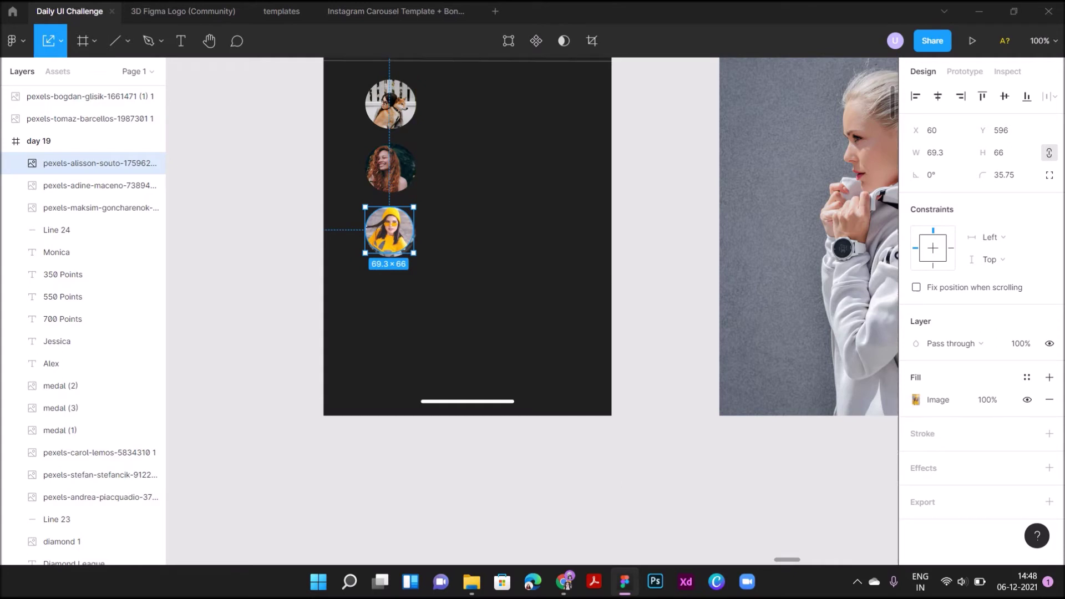
pyautogui.hotkey('ctrl', '+')
pyautogui.moveTo(294, 195); pyautogui.dragTo(294, 203)
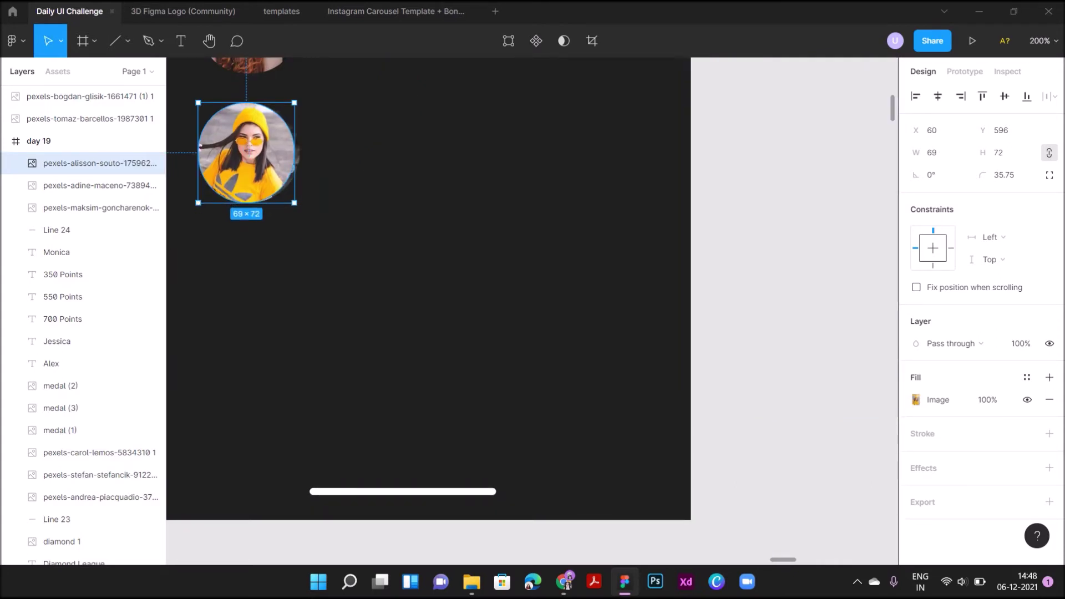
pyautogui.moveTo(246, 153)
pyautogui.mouseDown()
pyautogui.moveTo(249, 294)
pyautogui.moveTo(249, 285)
pyautogui.mouseUp()
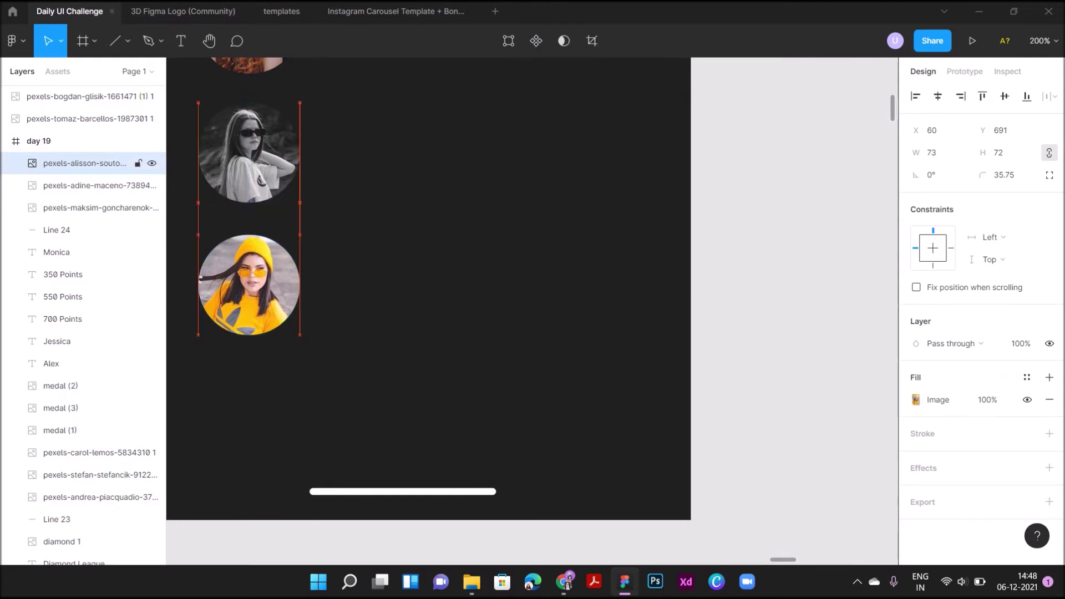
pyautogui.press('Escape')
pyautogui.hotkey('shift', '0')
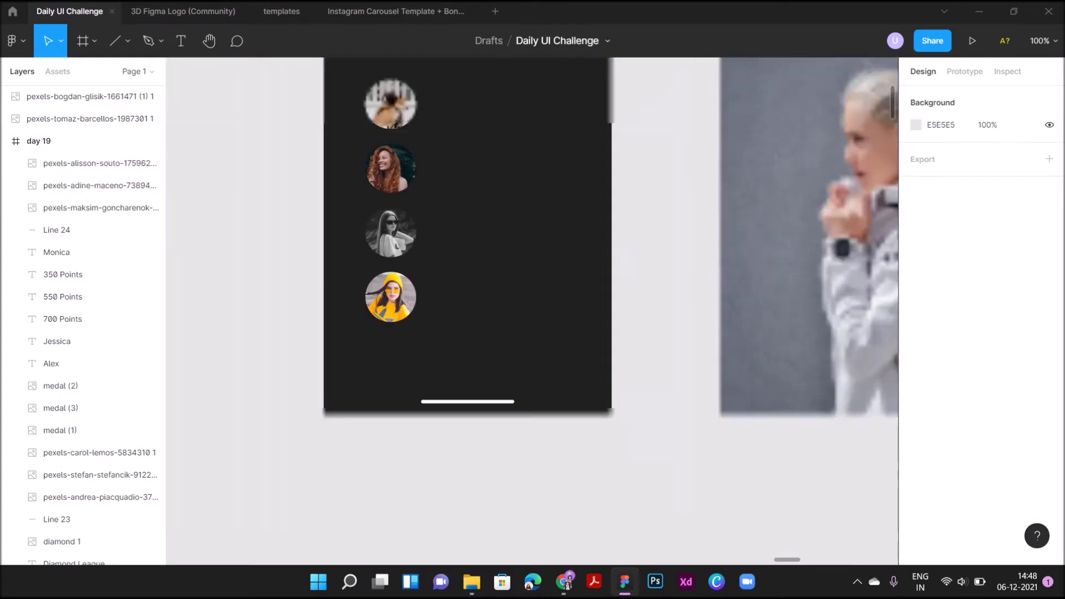
# - Move the grey-hoodie photo into the leaderboard frame and round its corners into a circle
pyautogui.press('-')
pyautogui.click(705, 261)
pyautogui.moveTo(705, 261); pyautogui.dragTo(524, 386)
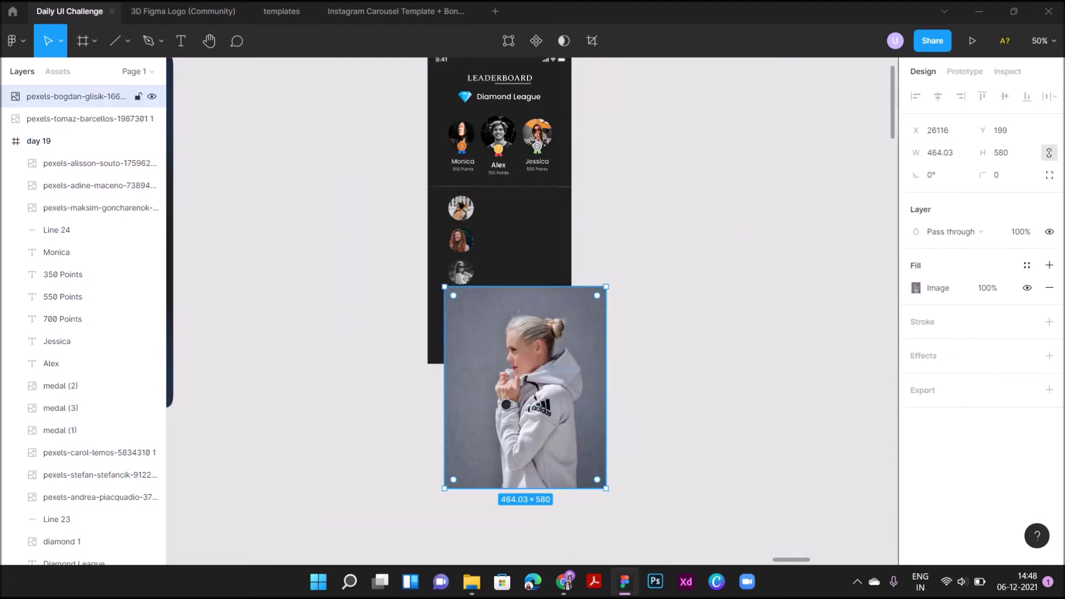
pyautogui.press('+')
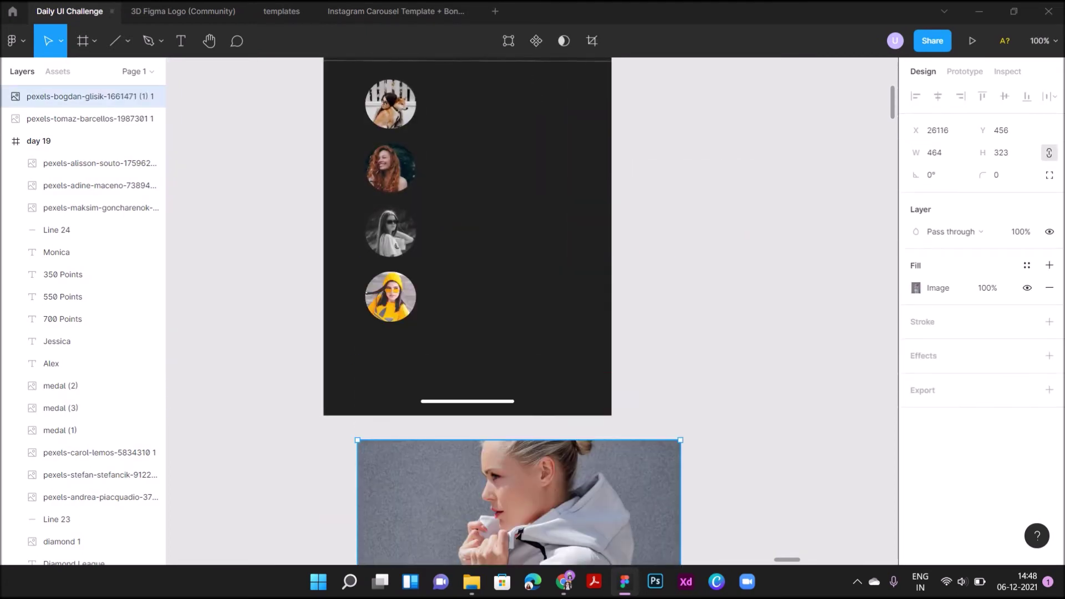
pyautogui.moveTo(519, 413); pyautogui.dragTo(523, 393)
pyautogui.moveTo(683, 464)
pyautogui.mouseDown()
pyautogui.moveTo(568, 465)
pyautogui.moveTo(529, 390)
pyautogui.moveTo(514, 390)
pyautogui.mouseUp()
pyautogui.moveTo(983, 174); pyautogui.dragTo(78, 174)
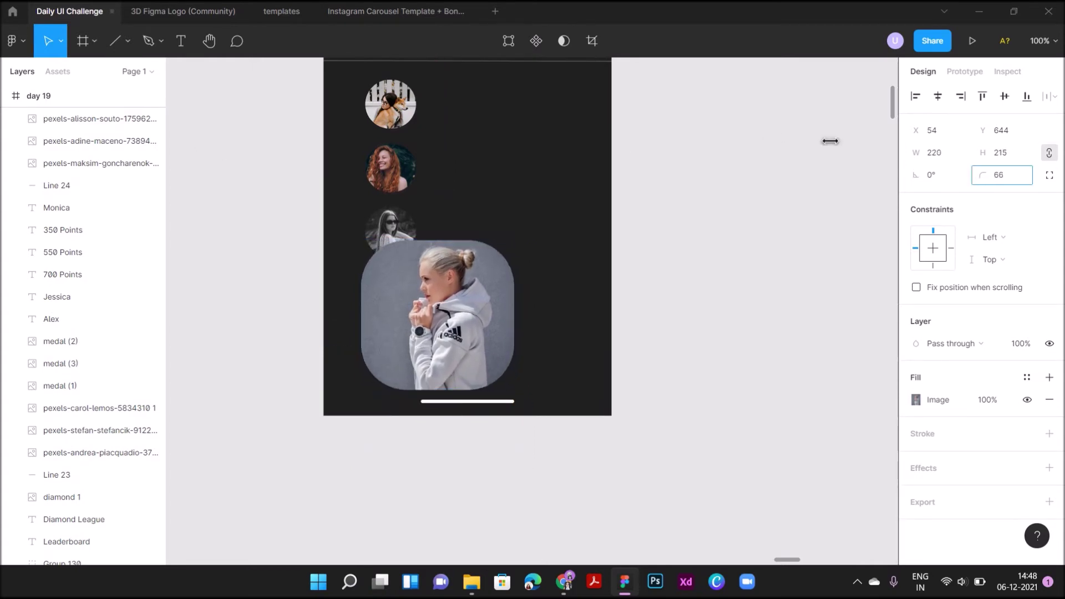
# - Shrink the grey-hoodie circle to about 73px and place it below the yellow-hat avatar
pyautogui.press('k')
pyautogui.moveTo(515, 390); pyautogui.dragTo(412, 290)
pyautogui.hotkey('ctrl', '+')
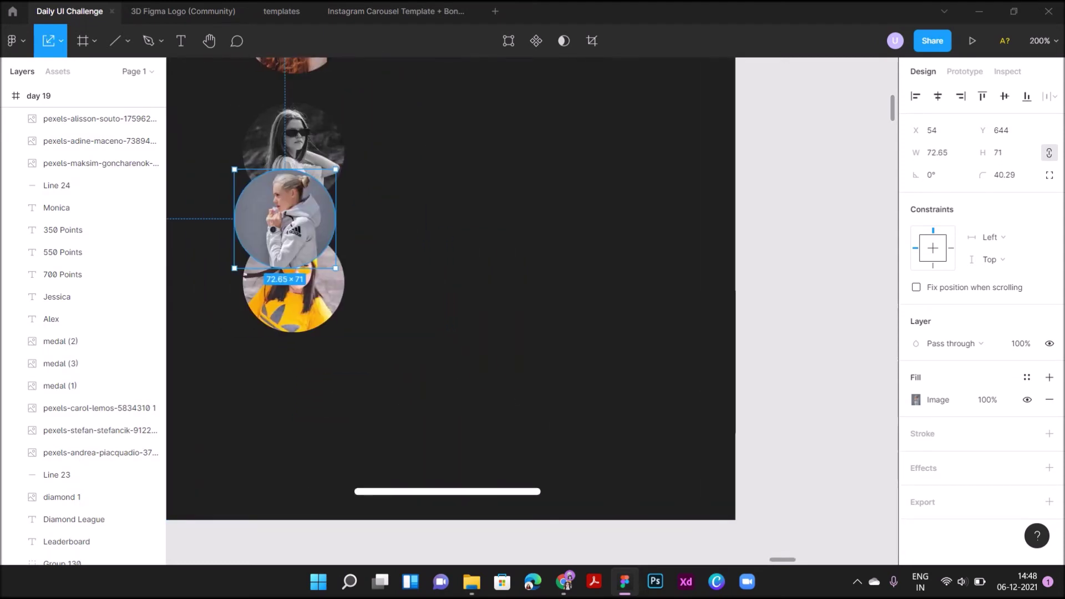
pyautogui.moveTo(284, 219); pyautogui.dragTo(294, 282)
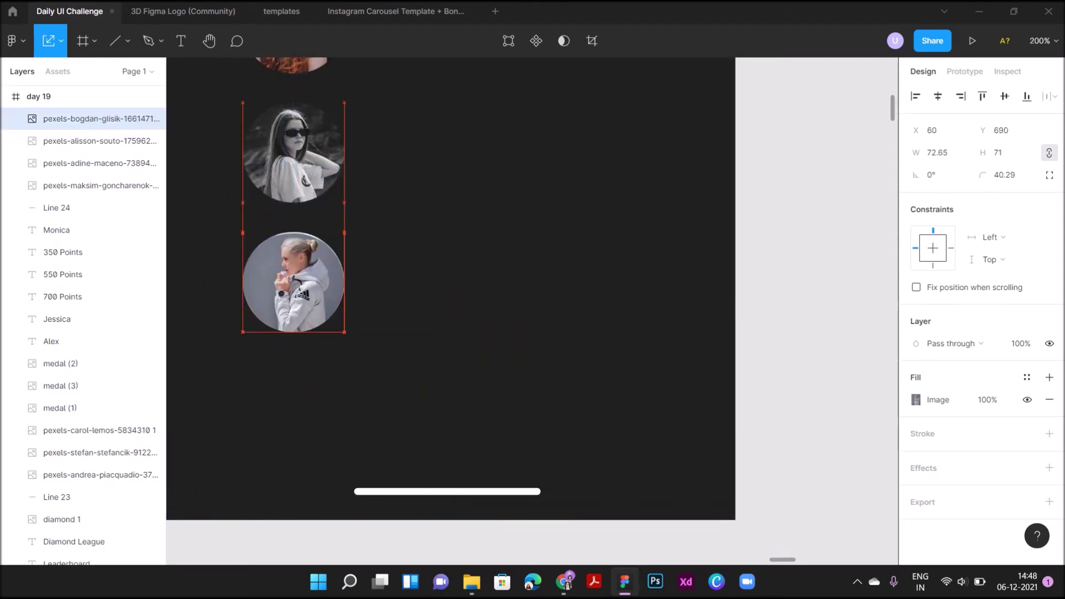
pyautogui.moveTo(344, 233); pyautogui.dragTo(344, 232)
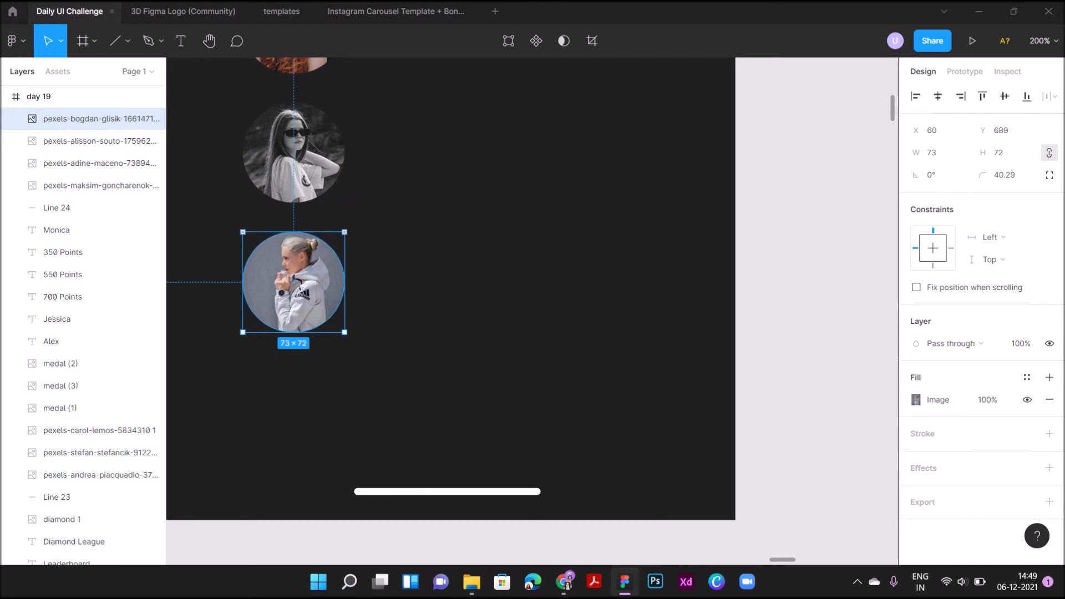
pyautogui.moveTo(294, 281); pyautogui.dragTo(294, 412)
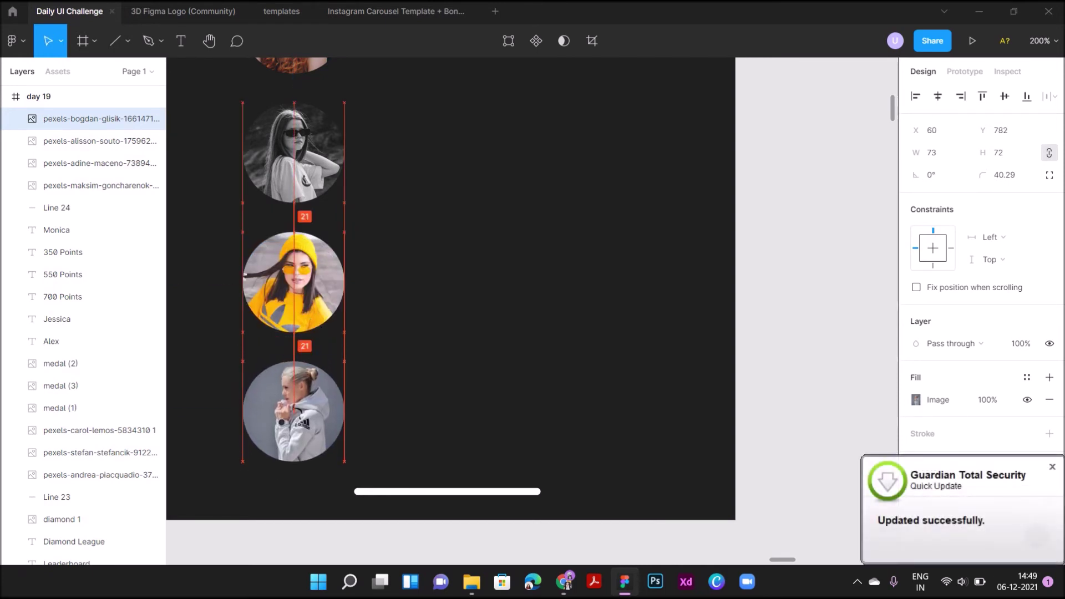
# - Scale all five list avatars together to 66px and nudge them down slightly
pyautogui.press('Escape')
pyautogui.scroll(2, 450, 311)
pyautogui.click(99, 118)
pyautogui.keyDown('shift'); pyautogui.click(100, 140); pyautogui.keyUp('shift')
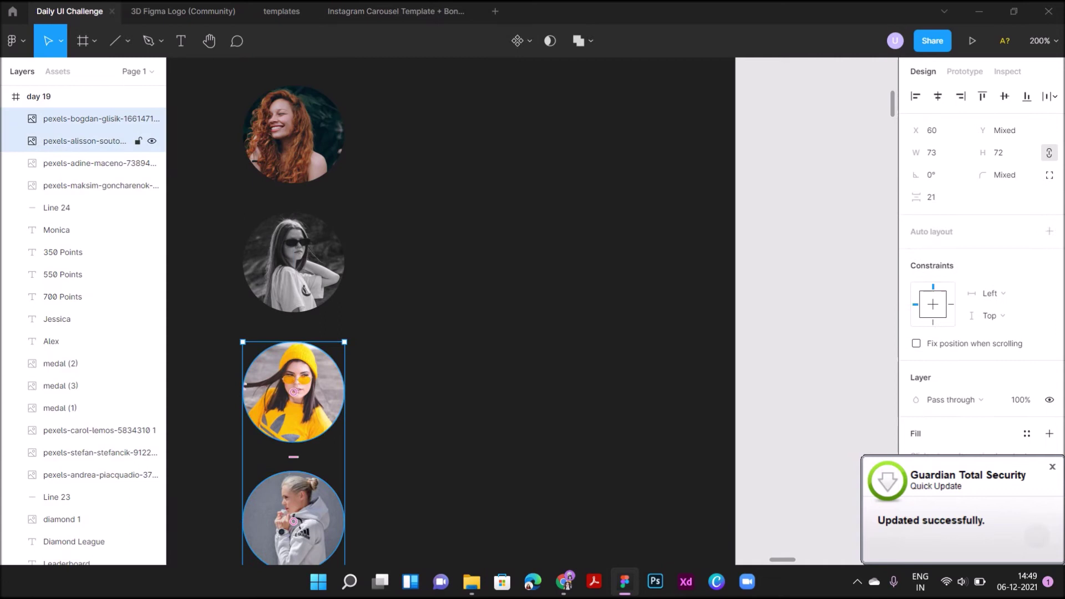
pyautogui.keyDown('shift'); pyautogui.click(100, 163); pyautogui.keyUp('shift')
pyautogui.scroll(1, 83, 167)
pyautogui.keyDown('shift'); pyautogui.click(89, 96); pyautogui.keyUp('shift')
pyautogui.scroll(2, 293, 310)
pyautogui.keyDown('shift'); pyautogui.click(100, 208); pyautogui.keyUp('shift')
pyautogui.press('k')
pyautogui.moveTo(345, 100); pyautogui.dragTo(333, 183)
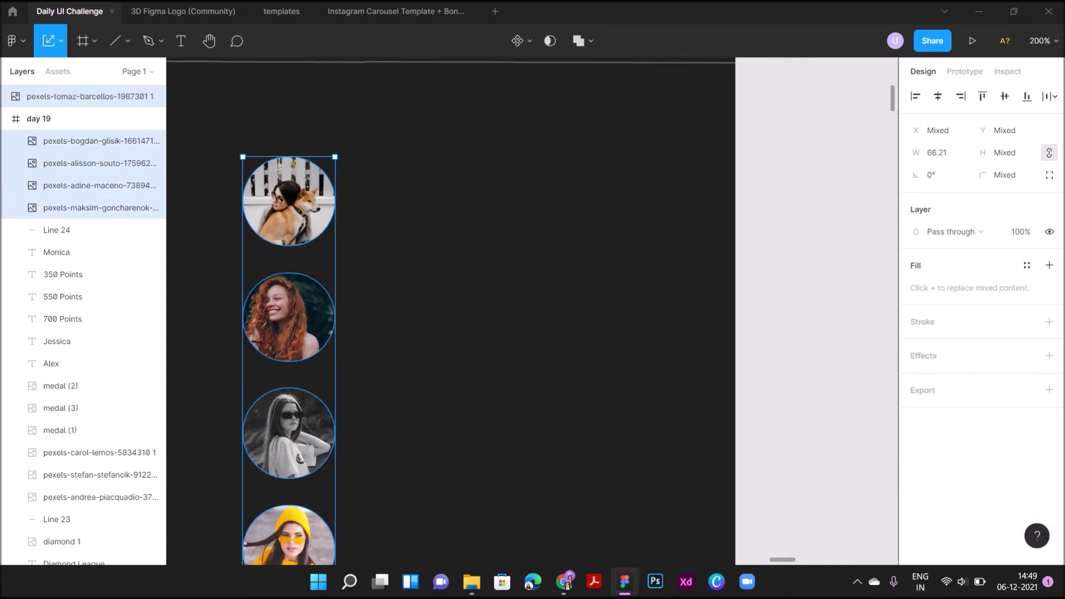
pyautogui.scroll(-1, 285, 333)
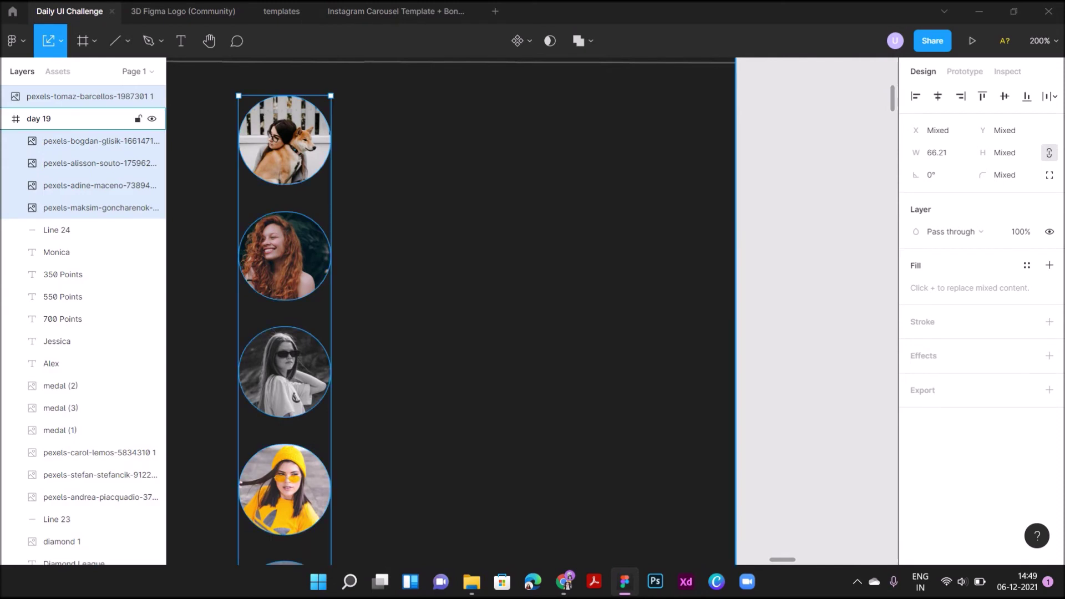
pyautogui.hotkey('shift', '0')
pyautogui.press('Down')
pyautogui.press('Down')
pyautogui.press('Down')
pyautogui.press('Escape')
# - Select the Alex name under the podium
pyautogui.scroll(2, 490, 311)
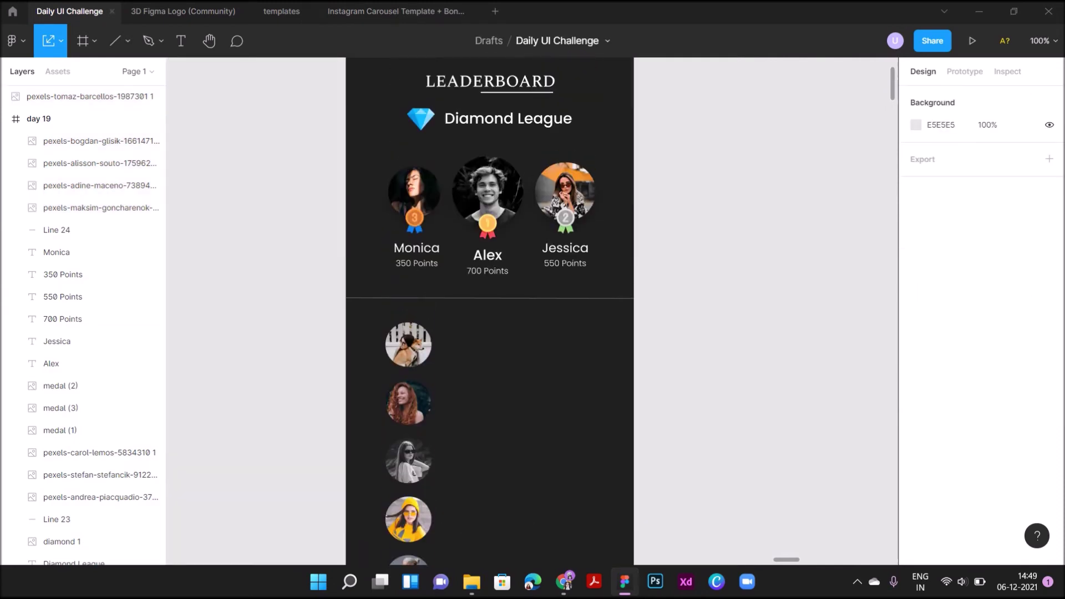
pyautogui.scroll(1, 490, 311)
pyautogui.click(488, 302)
# - Copy the Alex text beside the first avatar as 'Alina' at font size 18
pyautogui.moveTo(488, 302); pyautogui.dragTo(461, 391)
pyautogui.doubleClick(460, 391)
pyautogui.write('Alina')
pyautogui.press('Escape')
pyautogui.click(1001, 422)
pyautogui.write('18')
pyautogui.press('Return')
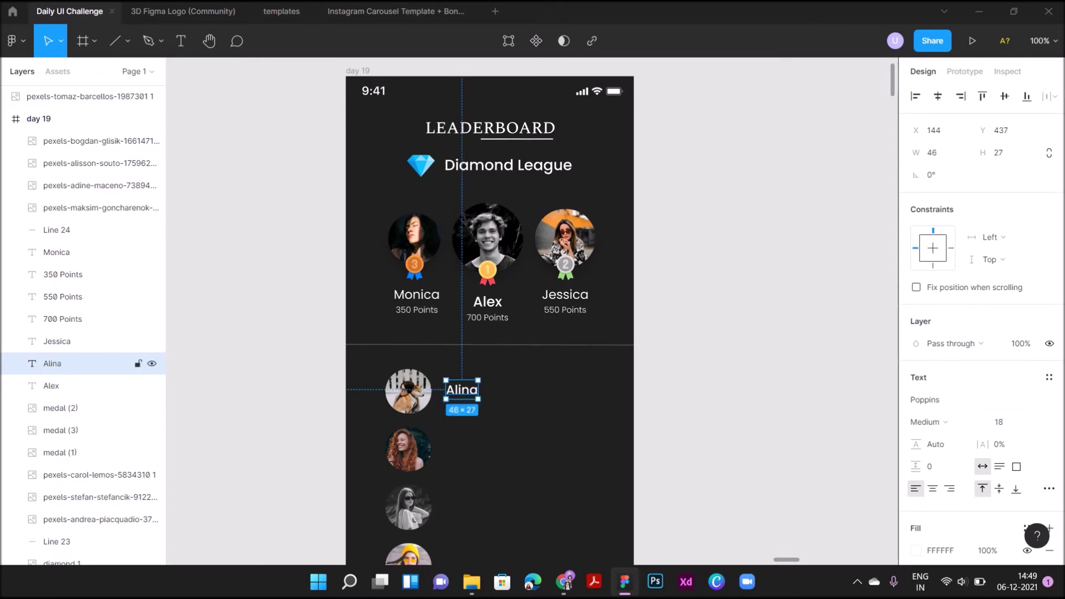
# - Copy the name beside the second avatar and change it to 'Ellie'
pyautogui.moveTo(462, 390); pyautogui.dragTo(461, 450)
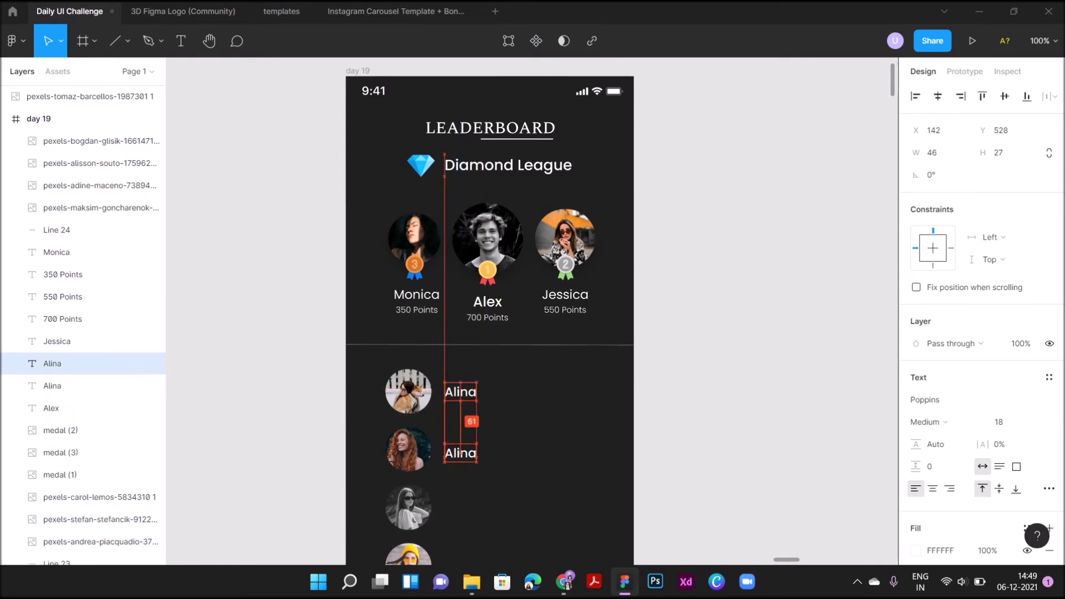
pyautogui.press('Return')
pyautogui.write('Elli')
pyautogui.press('Escape')
pyautogui.scroll(-3, 490, 311)
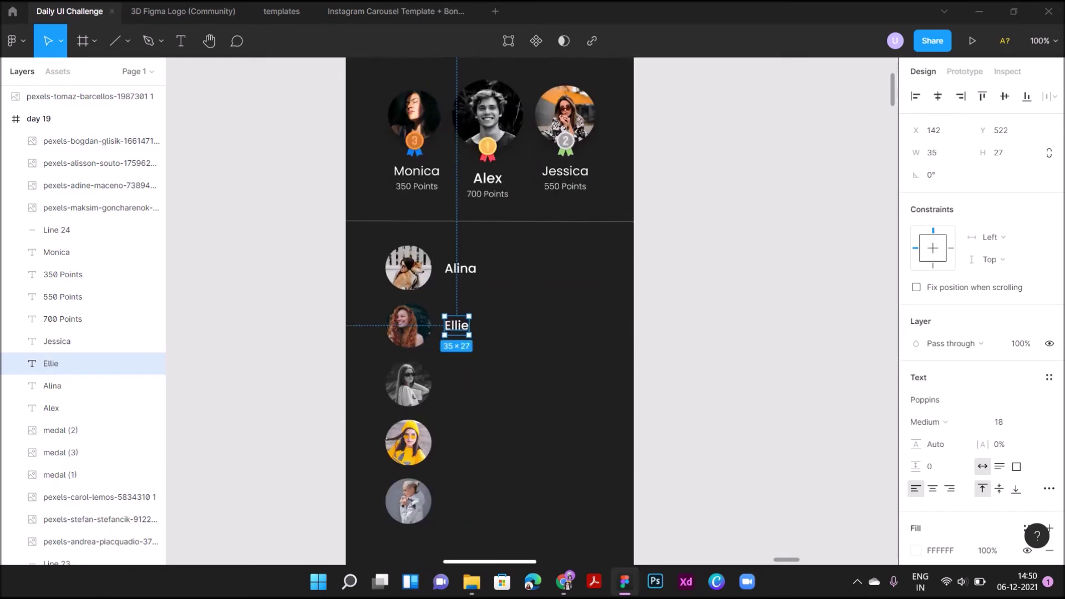
# - Copy the name beside the third avatar and change it to 'Alia'
pyautogui.moveTo(457, 327); pyautogui.dragTo(456, 384)
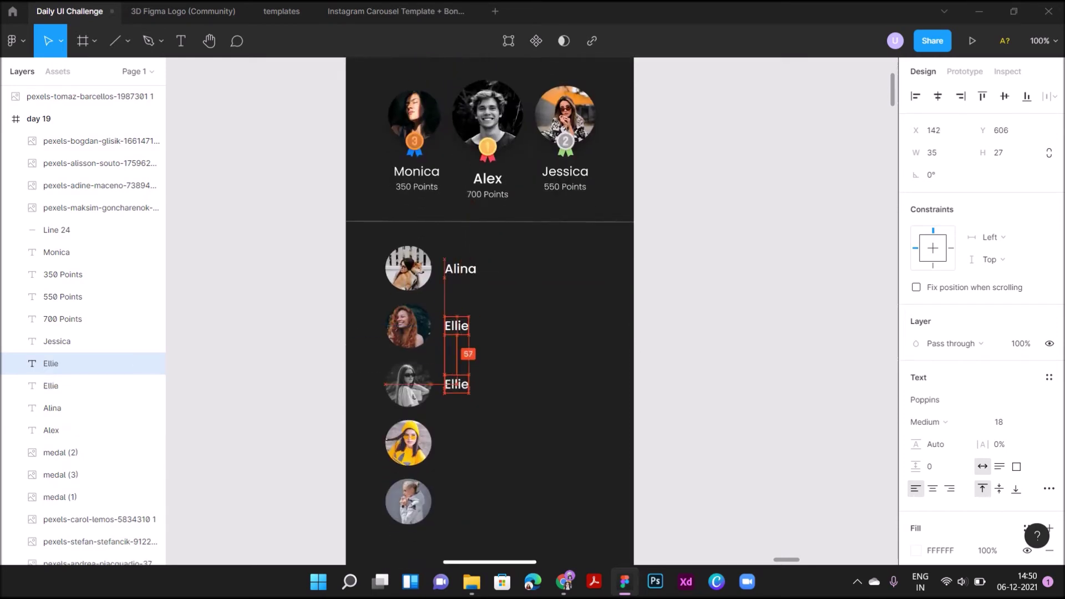
pyautogui.doubleClick(456, 384)
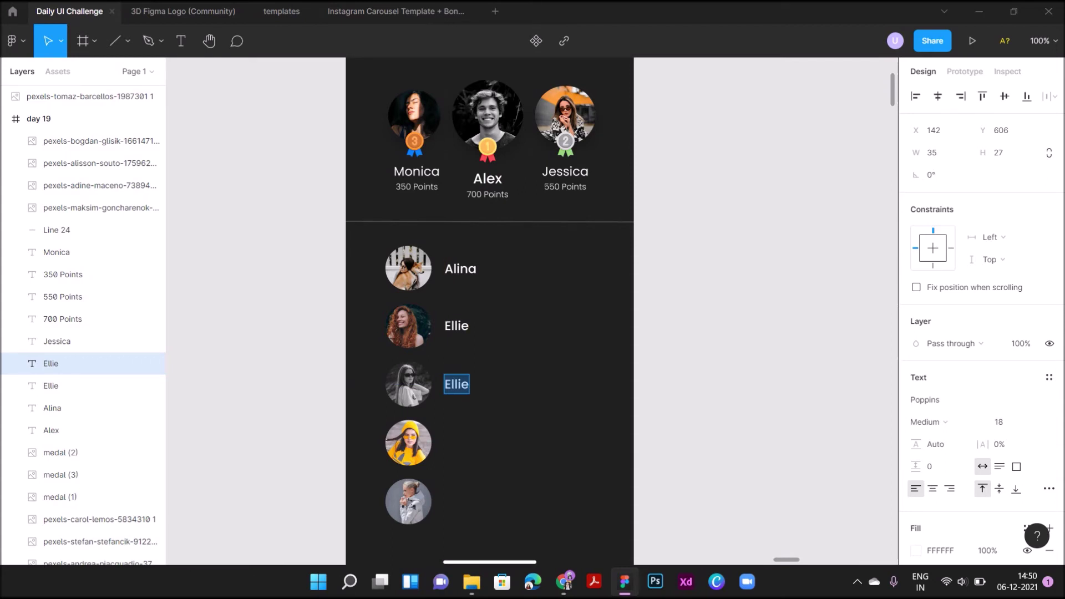
pyautogui.press('BackSpace')
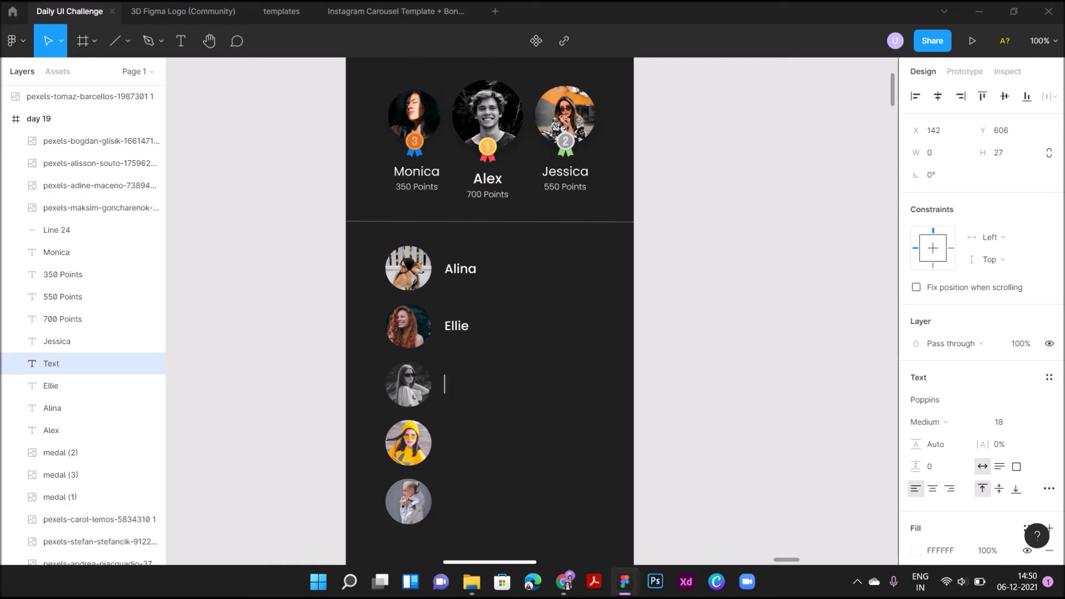
pyautogui.write('Aliana')
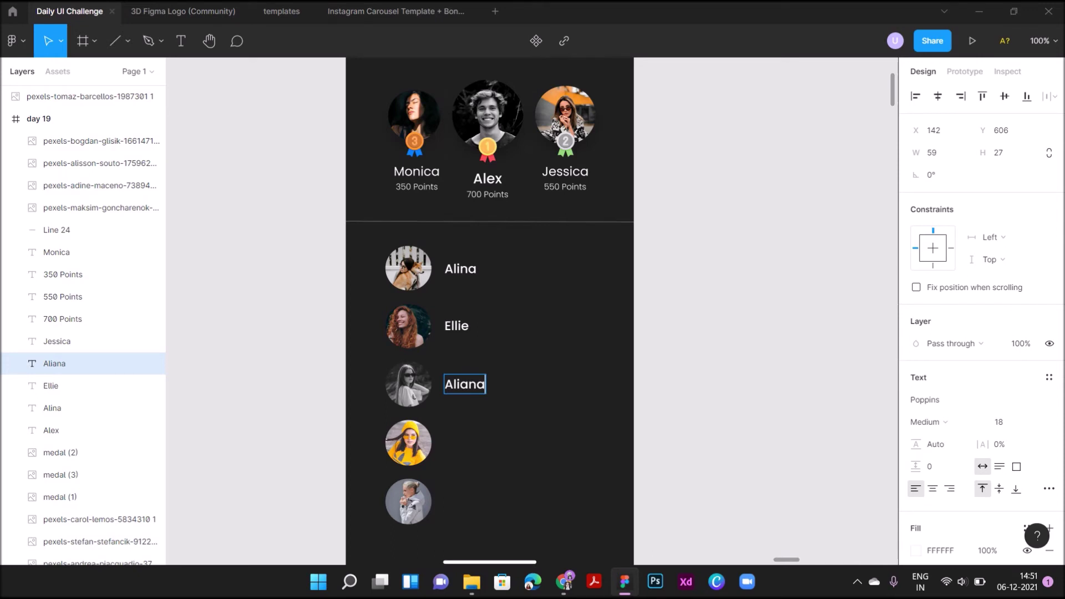
pyautogui.press('BackSpace')
pyautogui.press('BackSpace')
pyautogui.press('BackSpace')
pyautogui.write('ia')
pyautogui.press('Escape')
# - Label the yellow-hat avatar 'Urvi' with a copied name
pyautogui.keyDown('alt'); pyautogui.moveTo(457, 384); pyautogui.dragTo(455, 442); pyautogui.keyUp('alt')
pyautogui.press('Return')
pyautogui.write('Urvi')
pyautogui.press('Escape')
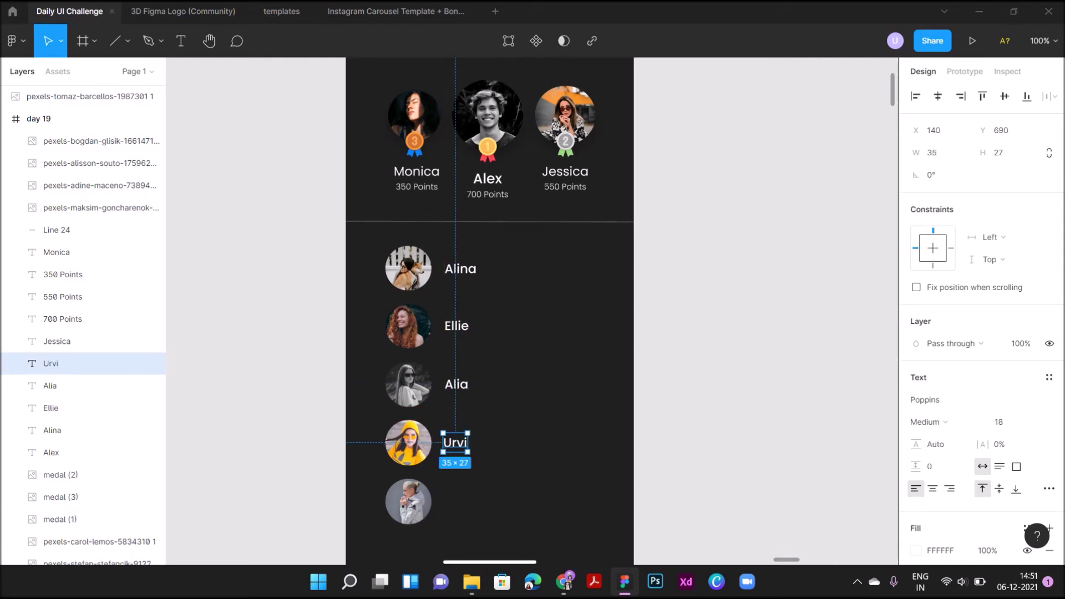
# - Label the last avatar 'Iliana' with a copied name
pyautogui.keyDown('alt'); pyautogui.moveTo(455, 443); pyautogui.dragTo(455, 501); pyautogui.keyUp('alt')
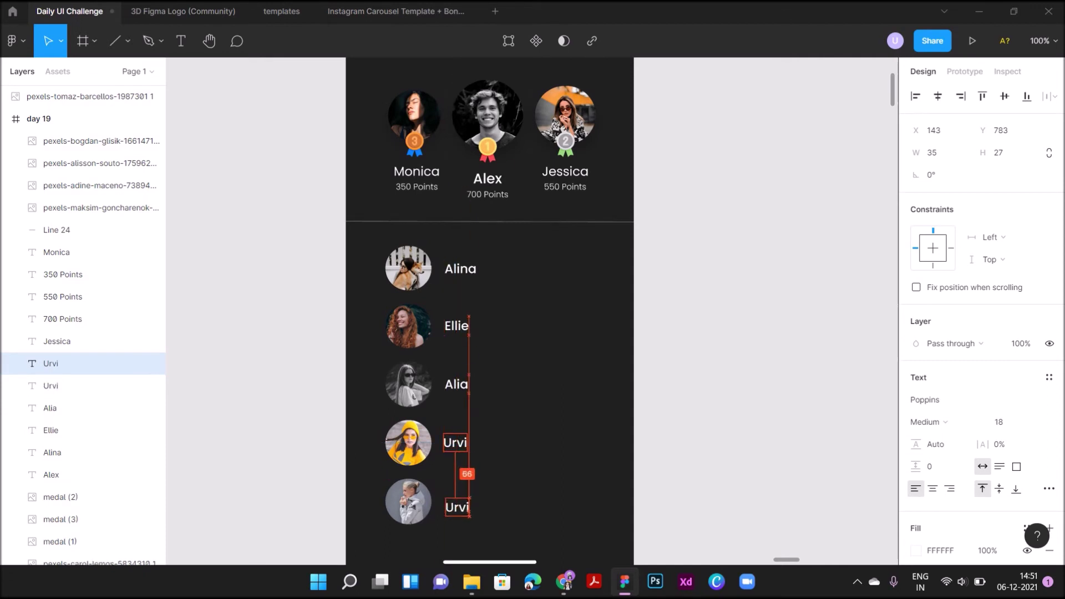
pyautogui.press('Return')
pyautogui.press('BackSpace')
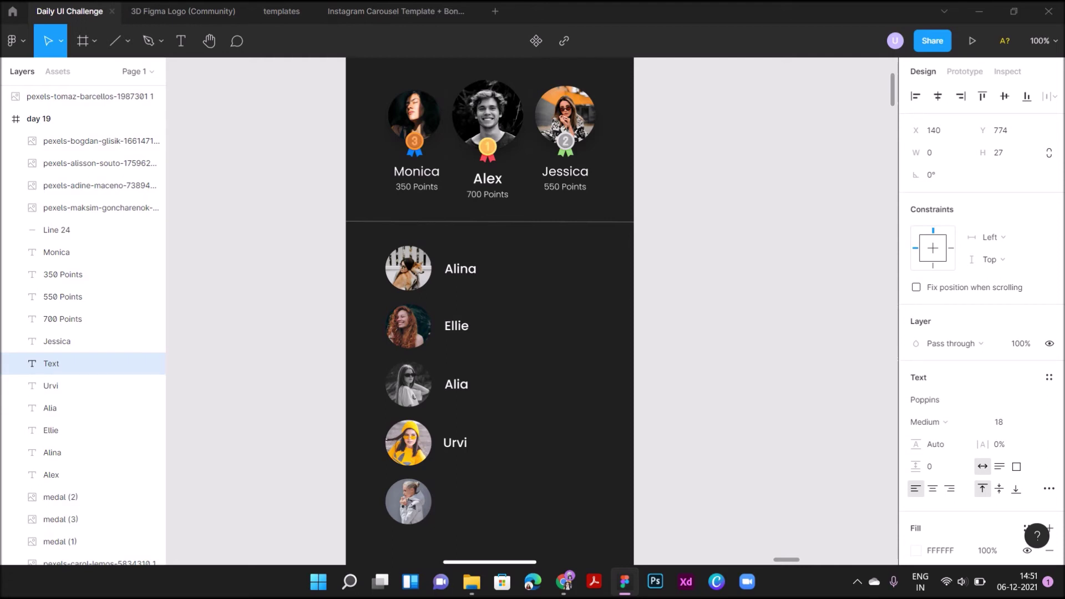
pyautogui.write('A')
pyautogui.press('BackSpace')
pyautogui.write('ana')
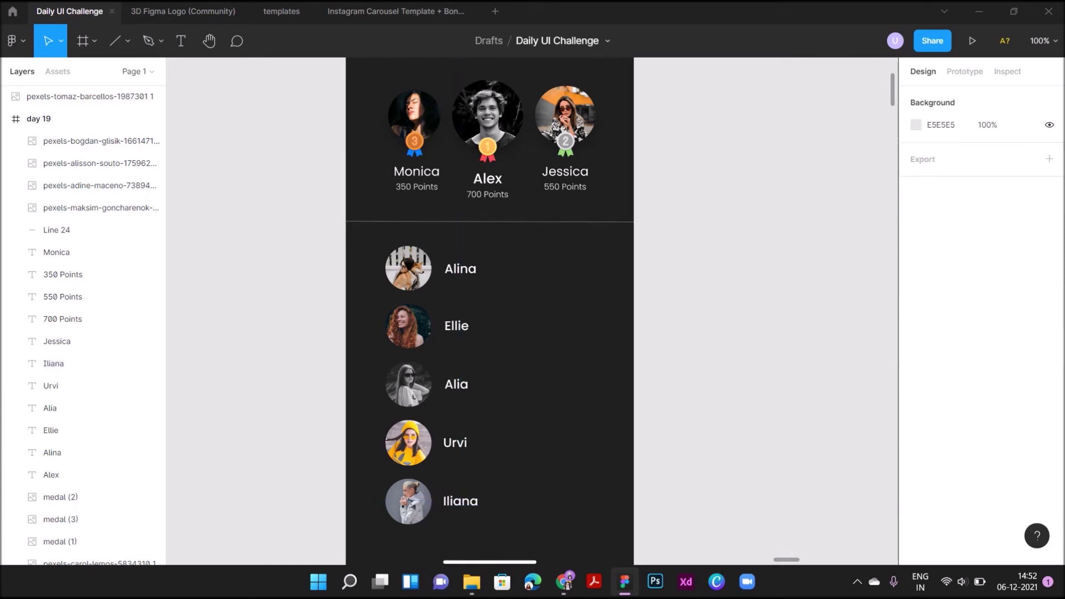
# - Add rank number 4 to the left of the first list avatar
pyautogui.click(461, 268)
pyautogui.moveTo(460, 268); pyautogui.dragTo(369, 264)
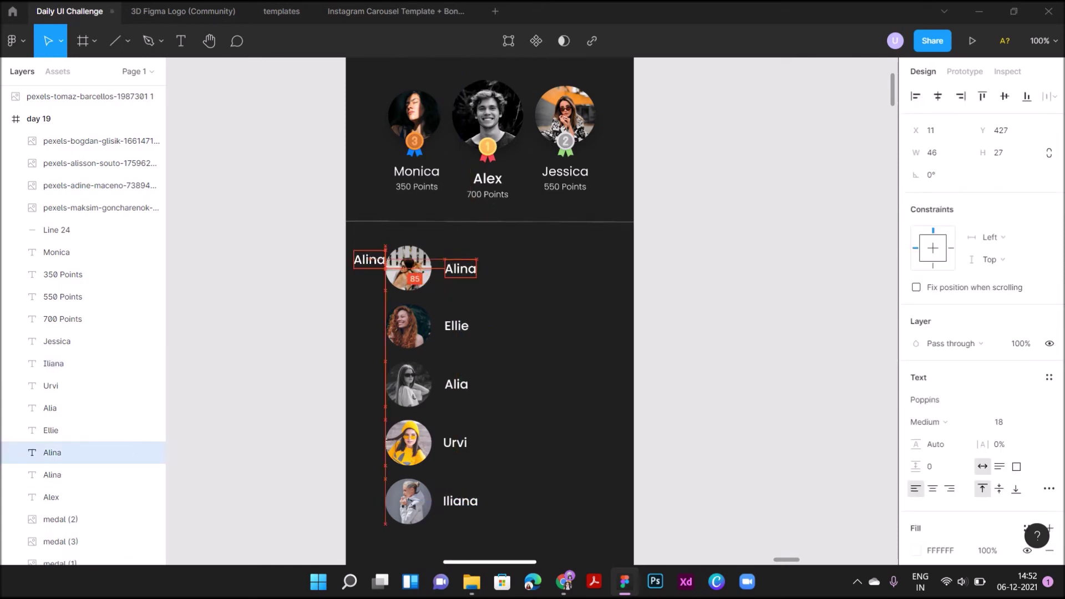
pyautogui.press('Return')
pyautogui.press('BackSpace')
pyautogui.write('4')
pyautogui.press('Escape')
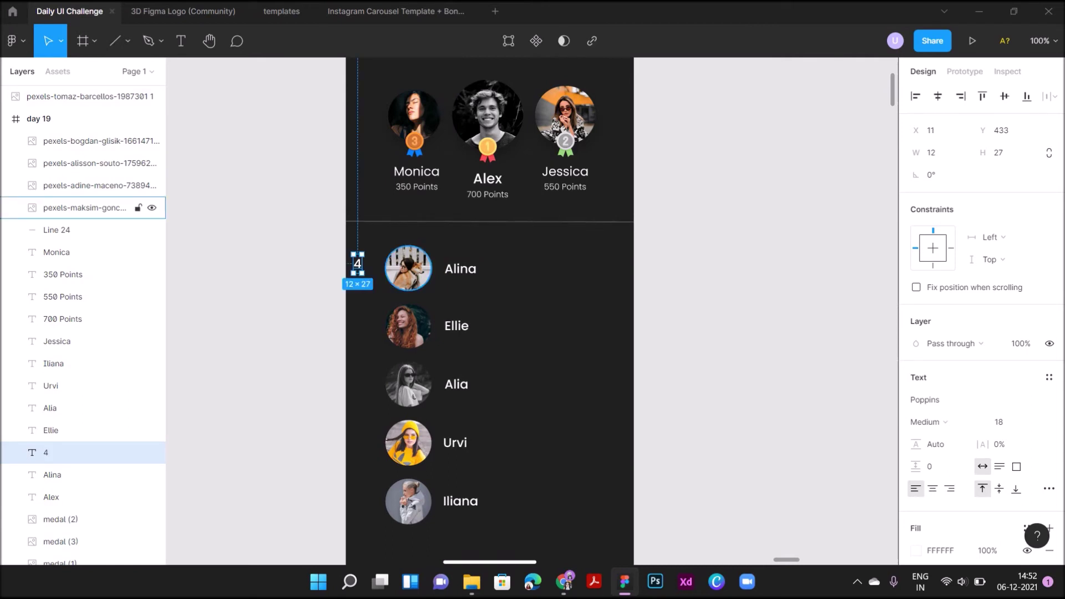
pyautogui.moveTo(357, 264); pyautogui.dragTo(368, 269)
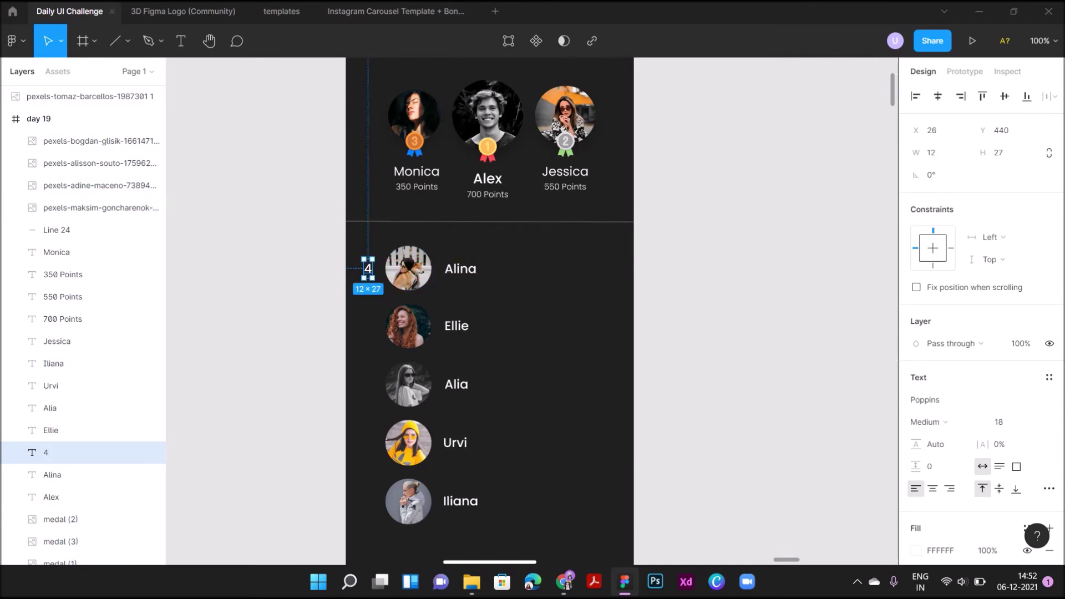
# - Shift the ranked list rows slightly to the right
pyautogui.moveTo(357, 238); pyautogui.dragTo(506, 511)
pyautogui.press('Right')
pyautogui.press('Right')
pyautogui.press('Right')
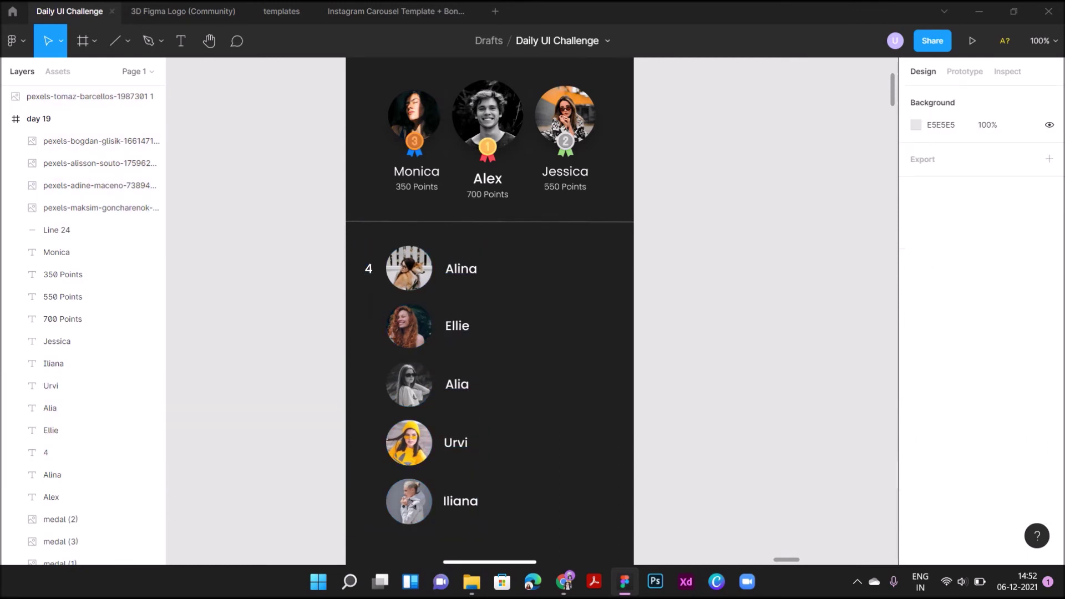
pyautogui.moveTo(499, 530); pyautogui.dragTo(383, 300)
pyautogui.press('Right')
pyautogui.press('Right')
pyautogui.press('Right')
pyautogui.press('Right')
pyautogui.press('Right')
pyautogui.press('Right')
pyautogui.press('Left')
pyautogui.press('Left')
pyautogui.press('Left')
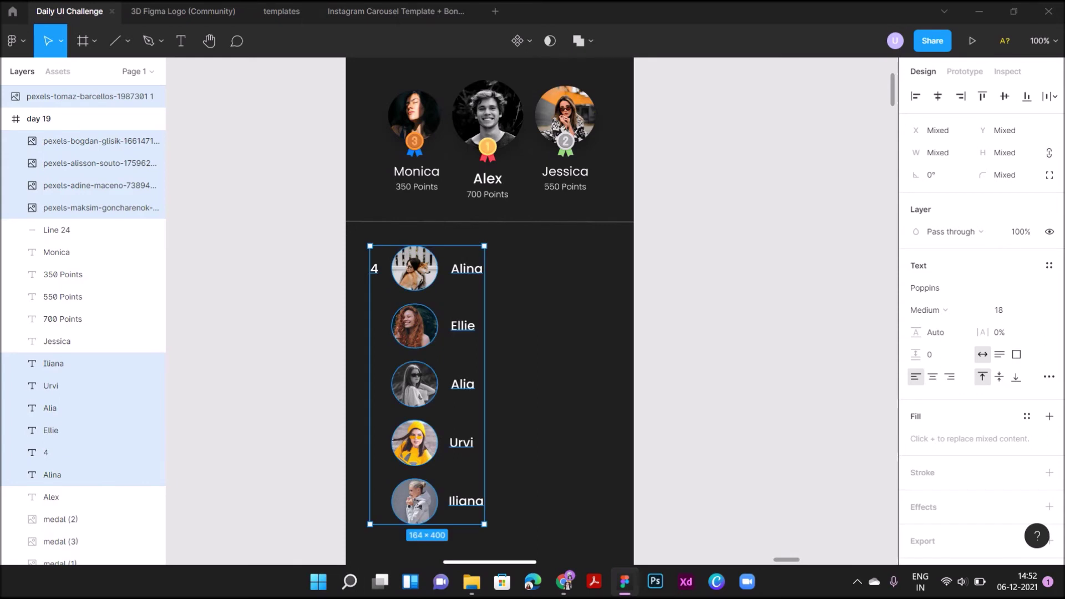
# - Copy the rank number down the list as 5, 6, 7 and 8 beside each row
pyautogui.click(78, 453)
pyautogui.moveTo(377, 268); pyautogui.dragTo(377, 327)
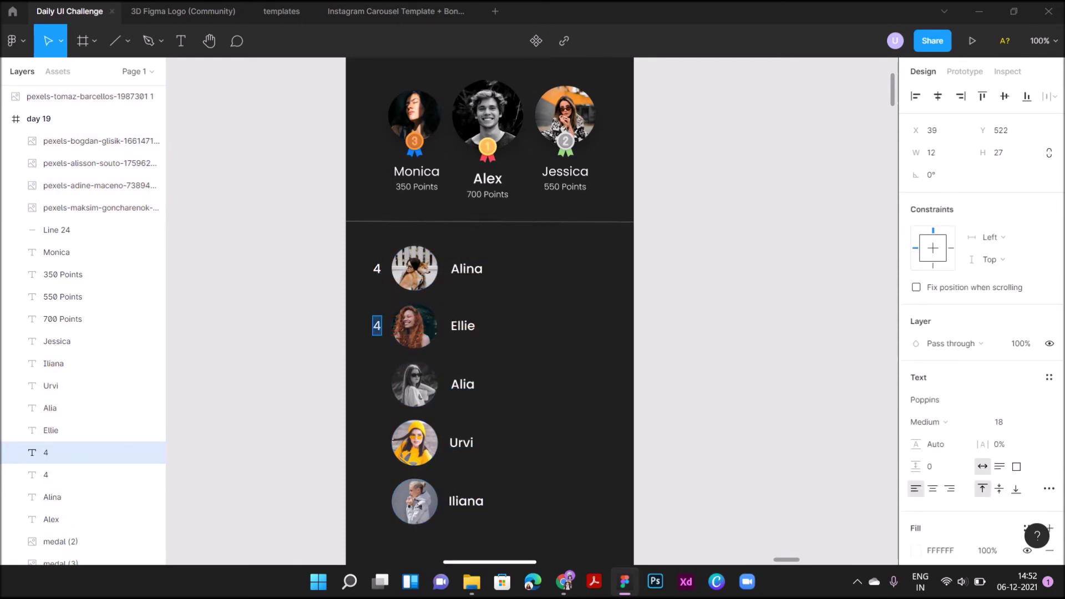
pyautogui.press('Escape')
pyautogui.moveTo(377, 326); pyautogui.dragTo(378, 385)
pyautogui.press('Escape')
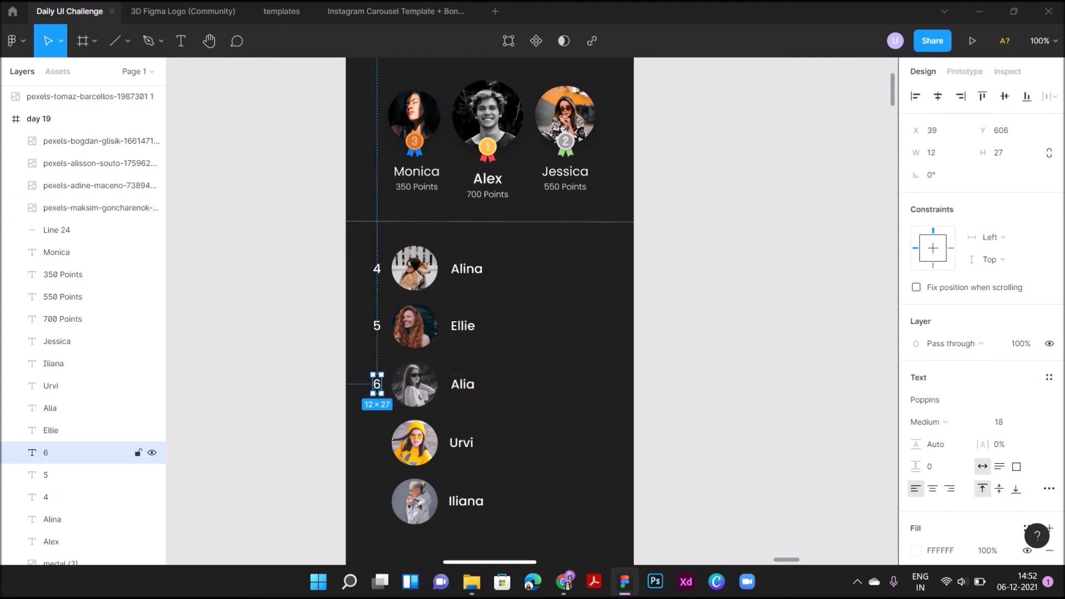
pyautogui.moveTo(377, 384); pyautogui.dragTo(377, 442)
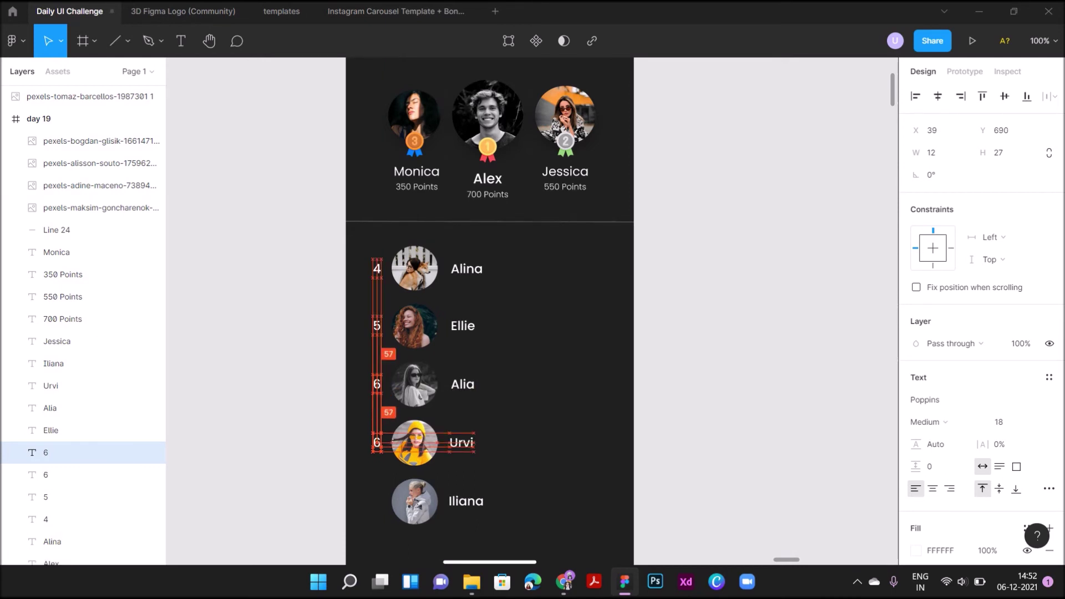
pyautogui.doubleClick(377, 442)
pyautogui.press('Escape')
pyautogui.moveTo(377, 442); pyautogui.dragTo(377, 502)
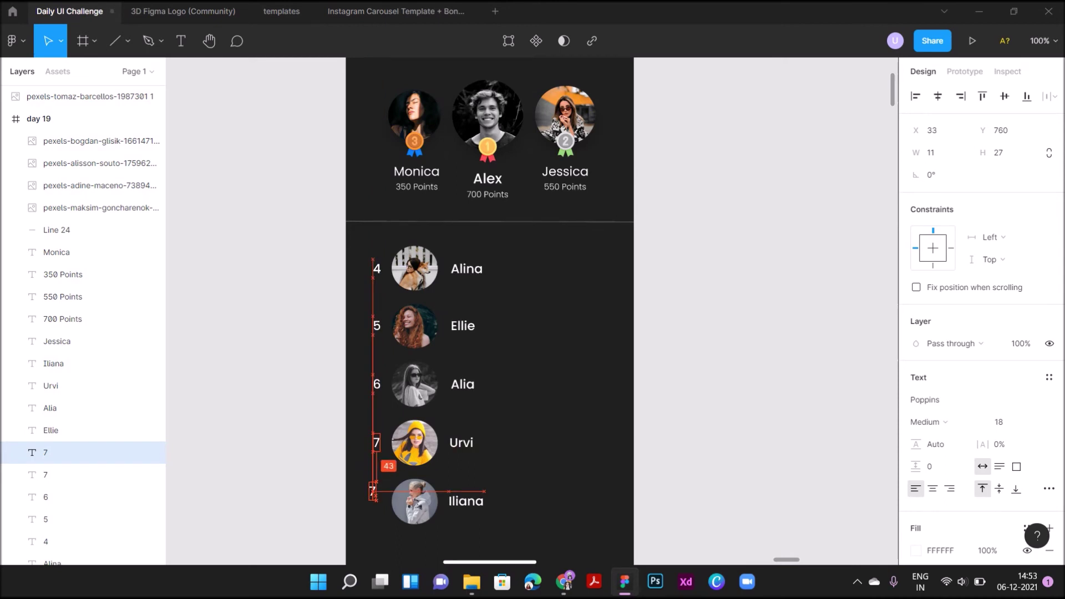
pyautogui.doubleClick(377, 501)
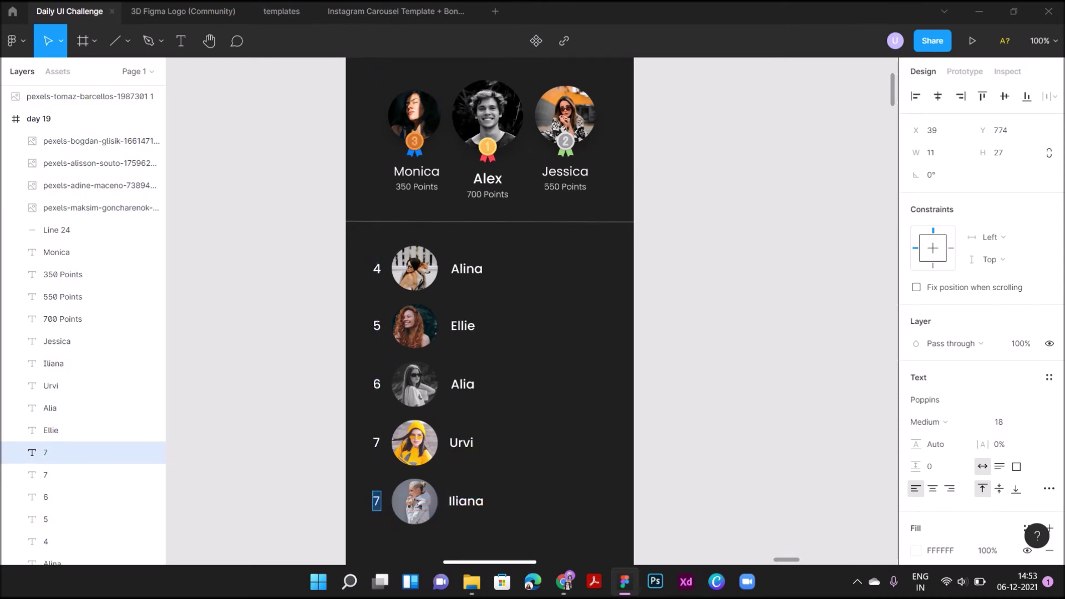
pyautogui.press('Escape')
# - Rename the row 8 player from Iliana to Roshni
pyautogui.click(466, 501)
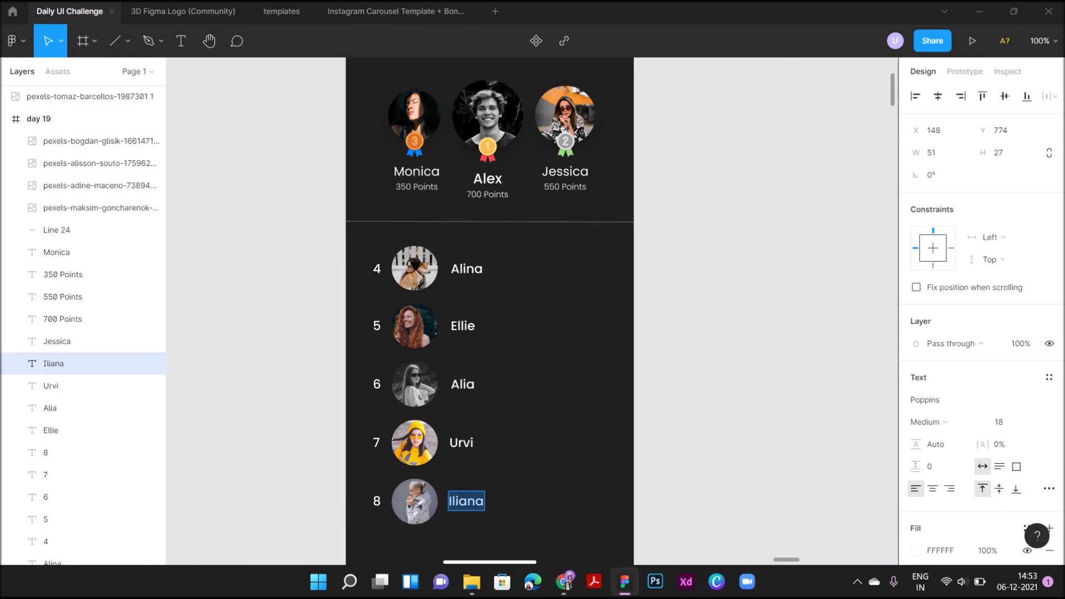
pyautogui.press('BackSpace')
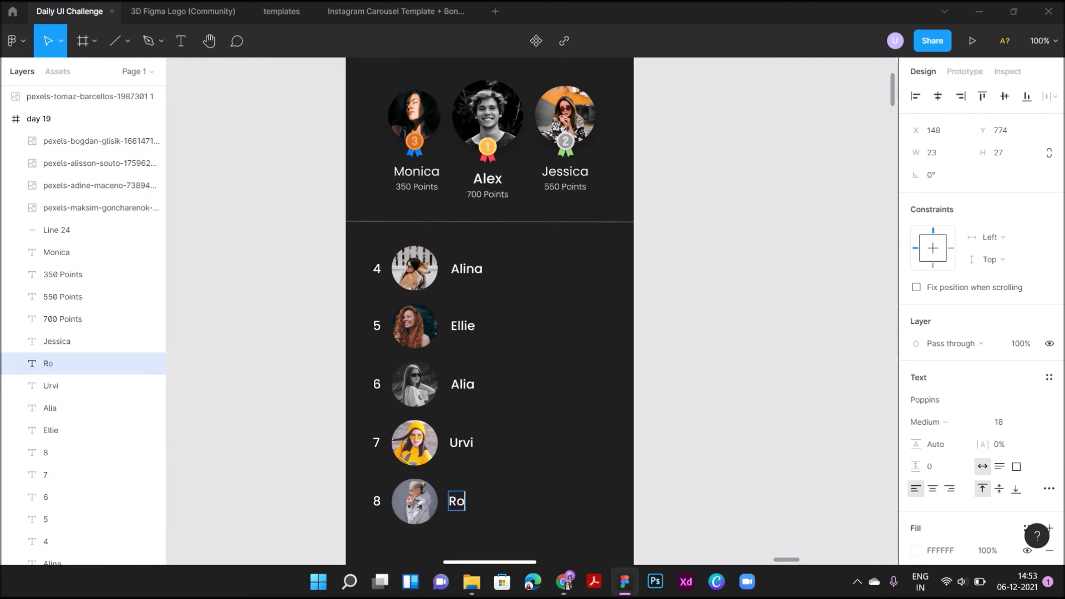
pyautogui.press('Escape')
pyautogui.press('Escape')
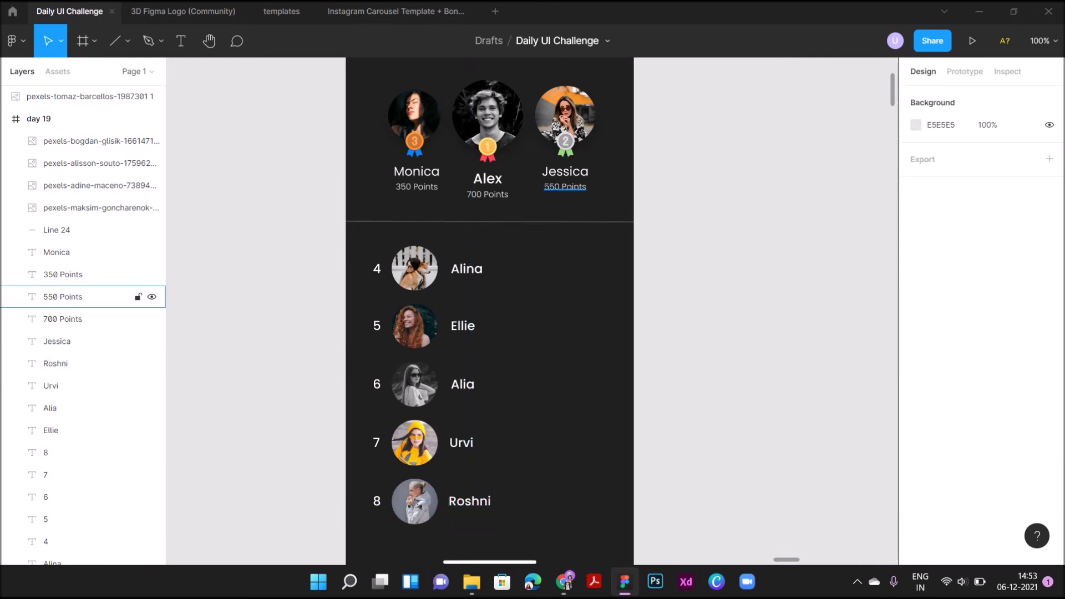
# - Copy the 550 Points label into Alina's row as 310 Points in Regular 15, aligned to the row
pyautogui.click(63, 296)
pyautogui.moveTo(566, 186); pyautogui.dragTo(568, 268)
pyautogui.press('Return')
pyautogui.press('BackSpace')
pyautogui.write('310 Points')
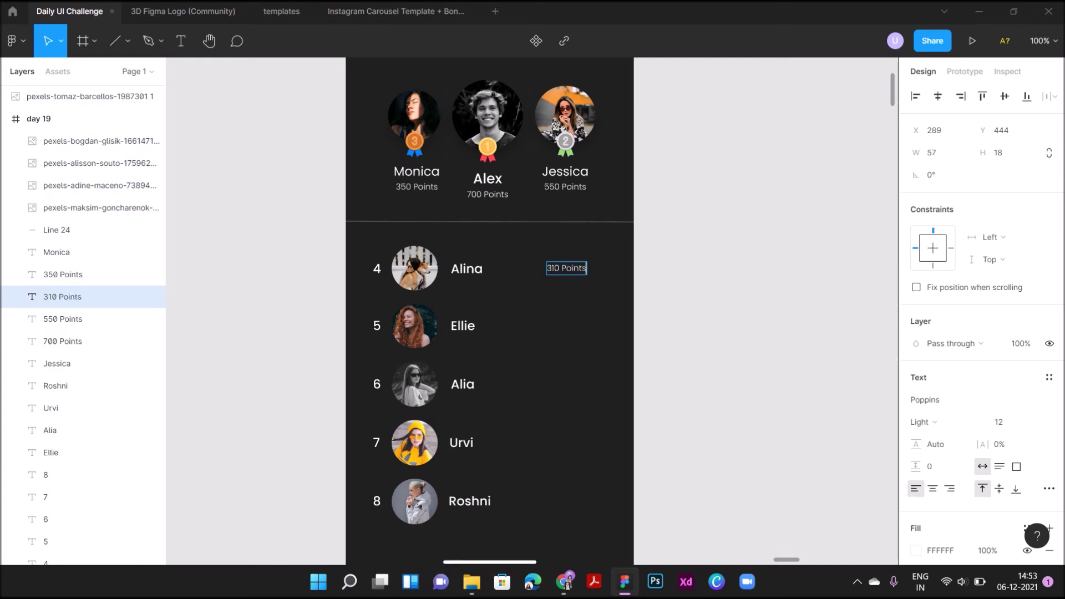
pyautogui.write('Points')
pyautogui.press('Escape')
pyautogui.click(923, 422)
pyautogui.click(938, 299)
pyautogui.moveTo(566, 268); pyautogui.dragTo(572, 268)
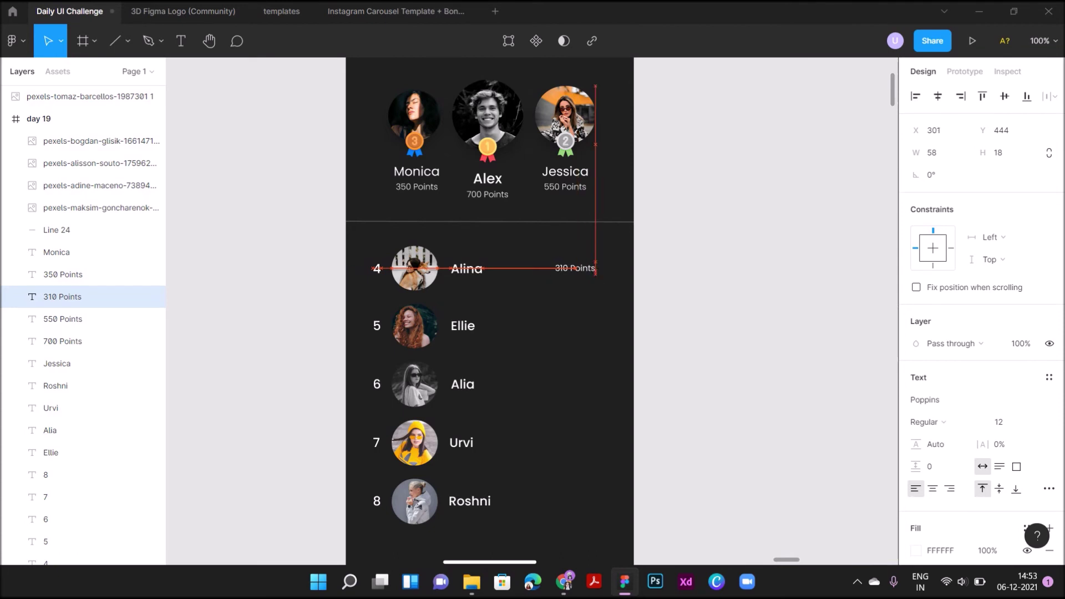
pyautogui.moveTo(573, 268); pyautogui.dragTo(574, 268)
pyautogui.write('5')
pyautogui.press('Return')
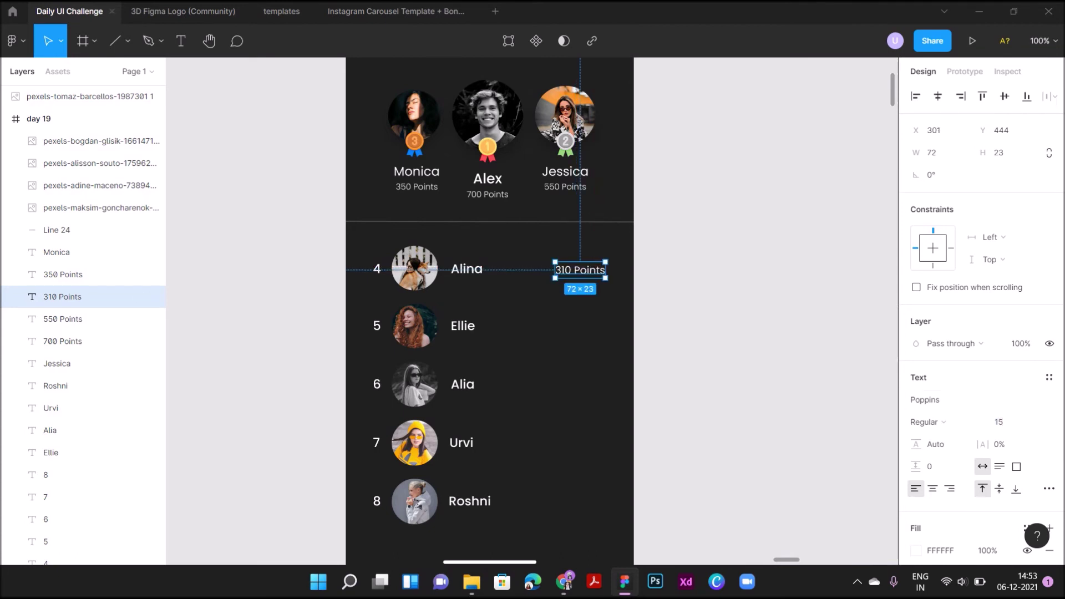
pyautogui.moveTo(580, 270); pyautogui.dragTo(579, 269)
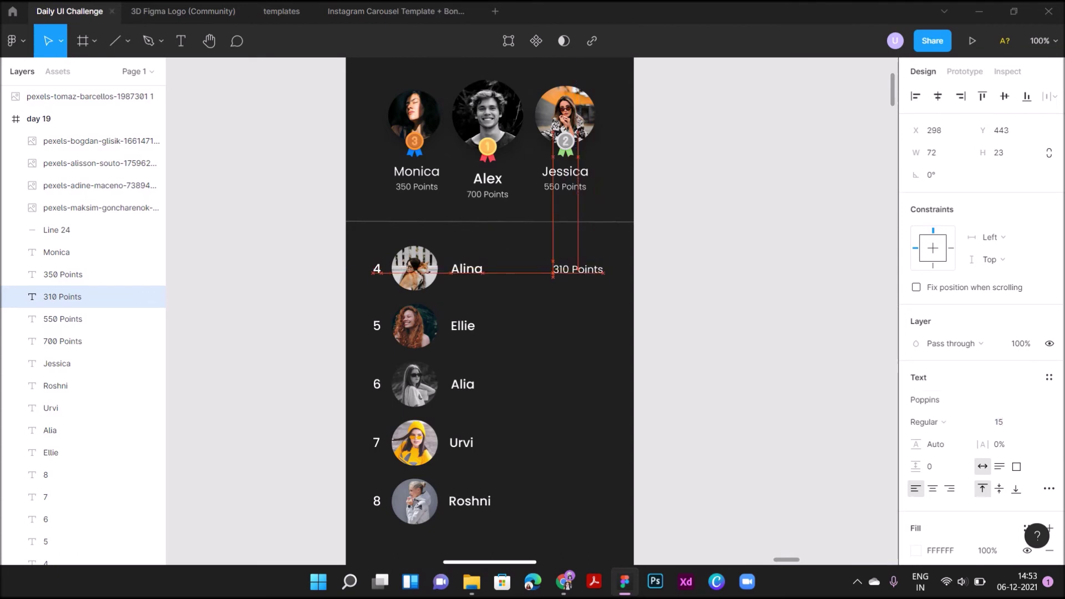
pyautogui.moveTo(578, 269); pyautogui.dragTo(578, 325)
# - Set Ellie's copied label to 280 Points and right-align 310 Points with it
pyautogui.doubleClick(579, 325)
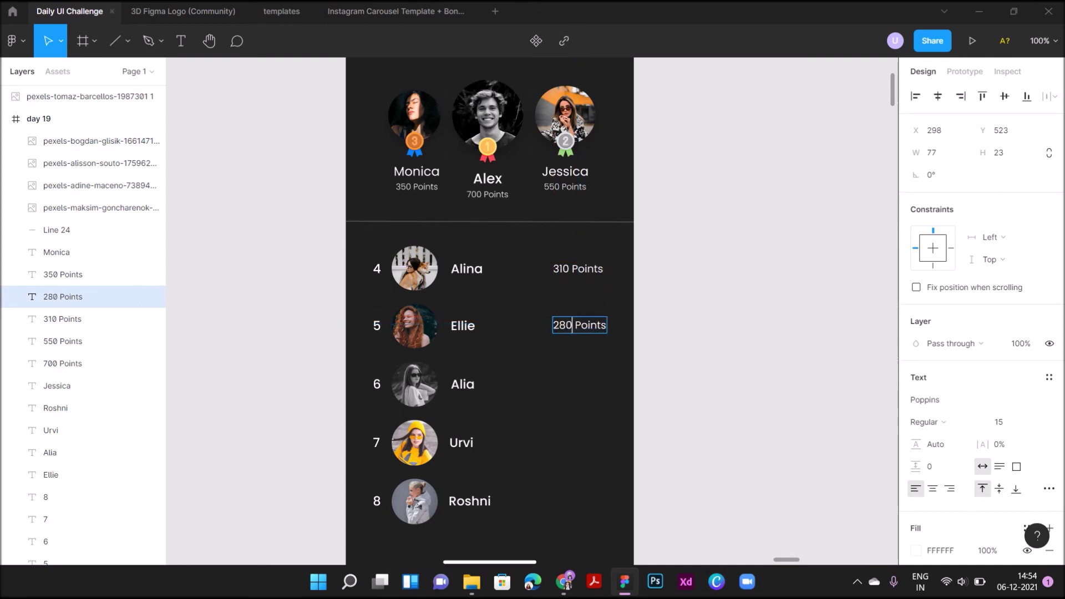
pyautogui.press('Escape')
pyautogui.keyDown('shift'); pyautogui.click(63, 319); pyautogui.keyUp('shift')
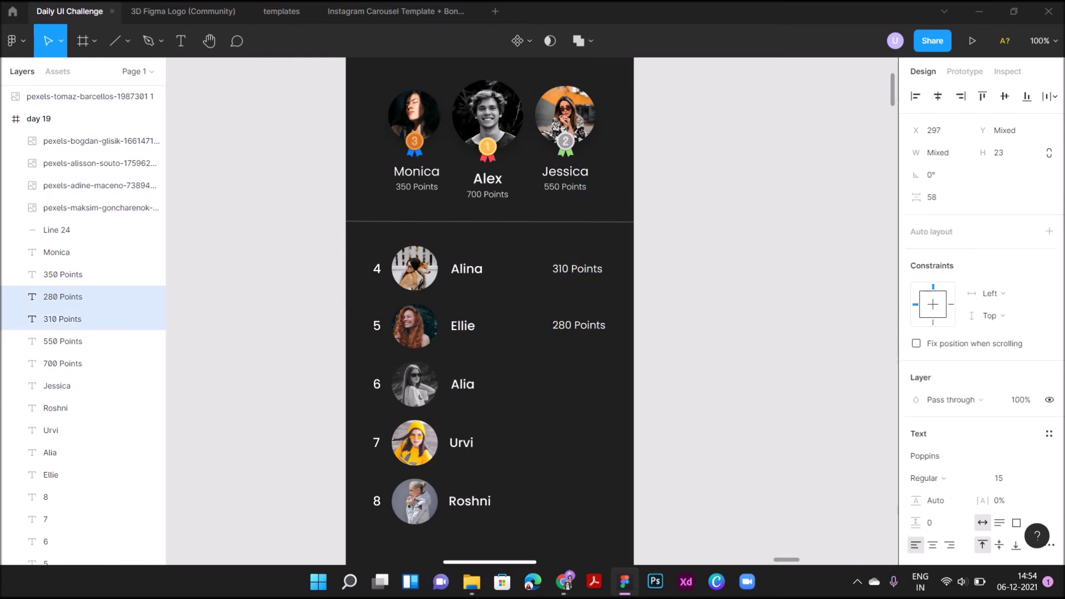
pyautogui.click(62, 319)
pyautogui.moveTo(577, 269); pyautogui.dragTo(578, 269)
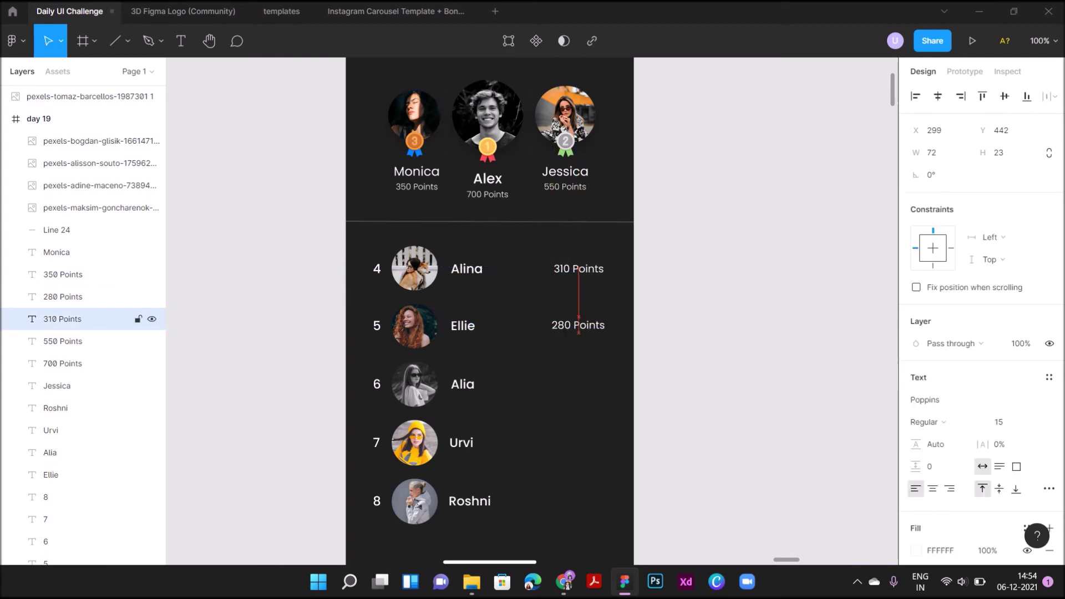
pyautogui.press('Right')
pyautogui.press('Right')
# - Copy the points label into Alia's row as 220 Points, lined up with her name
pyautogui.click(578, 325)
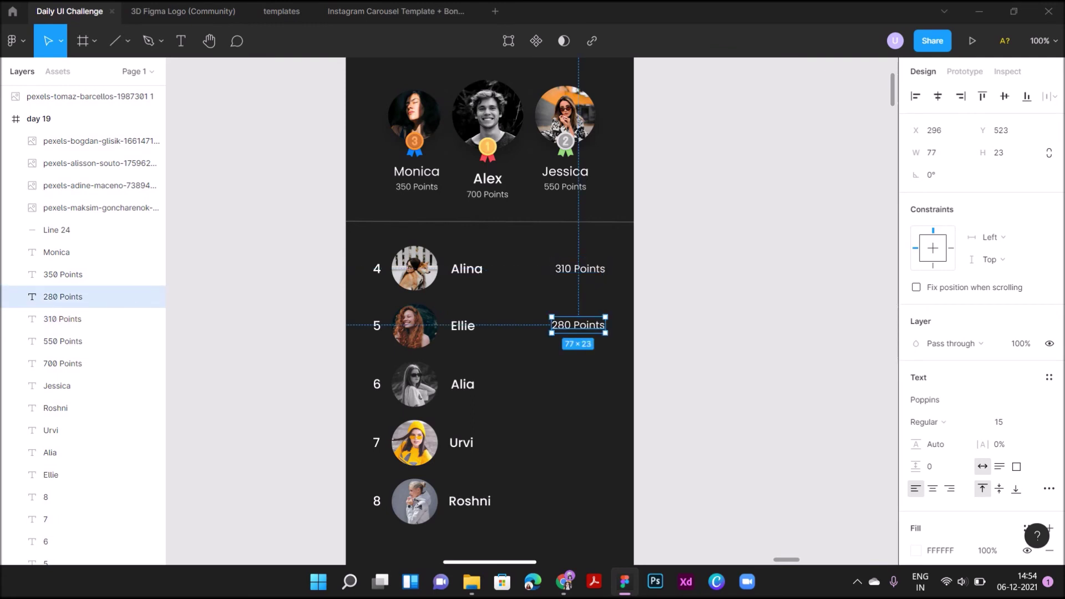
pyautogui.moveTo(578, 325); pyautogui.dragTo(579, 388)
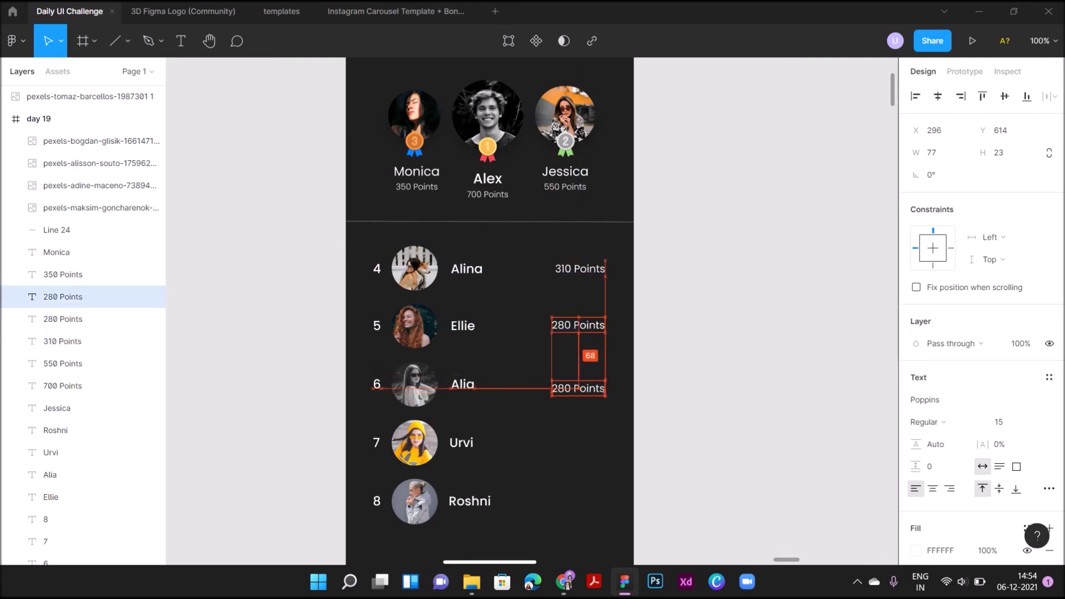
pyautogui.moveTo(578, 388); pyautogui.dragTo(579, 387)
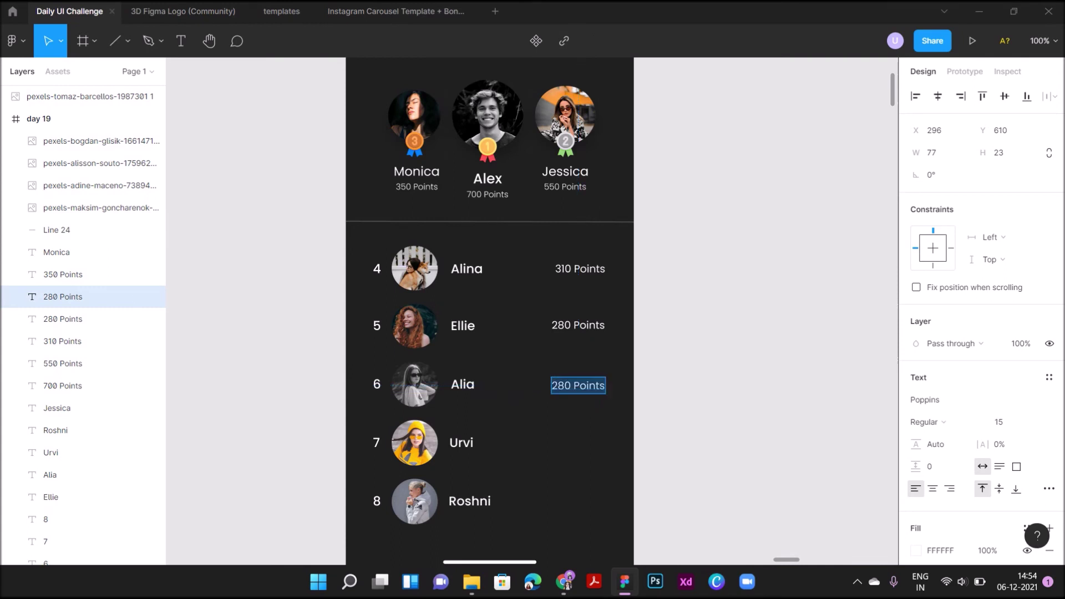
pyautogui.moveTo(578, 385); pyautogui.dragTo(578, 385)
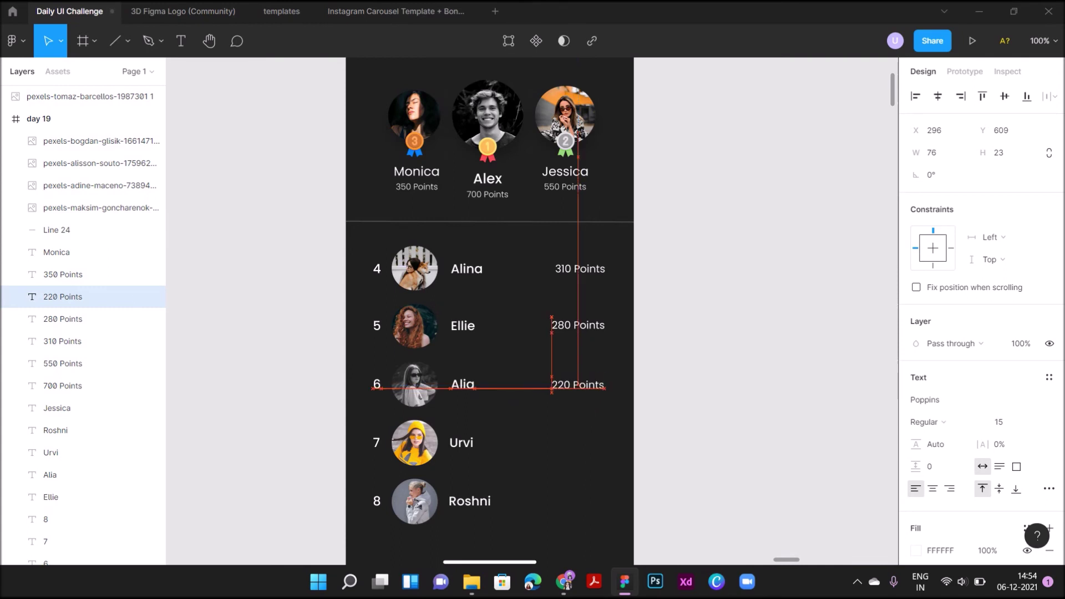
pyautogui.press('Right')
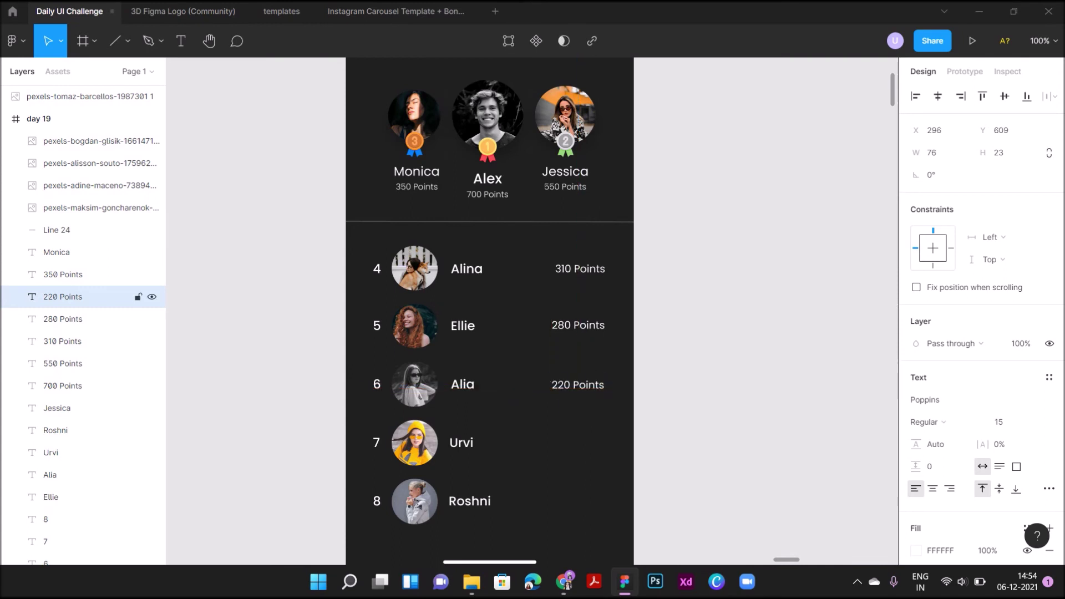
# - Add 170 Points to Urvi's row and 100 Points to Roshni's row
pyautogui.moveTo(579, 385); pyautogui.dragTo(578, 443)
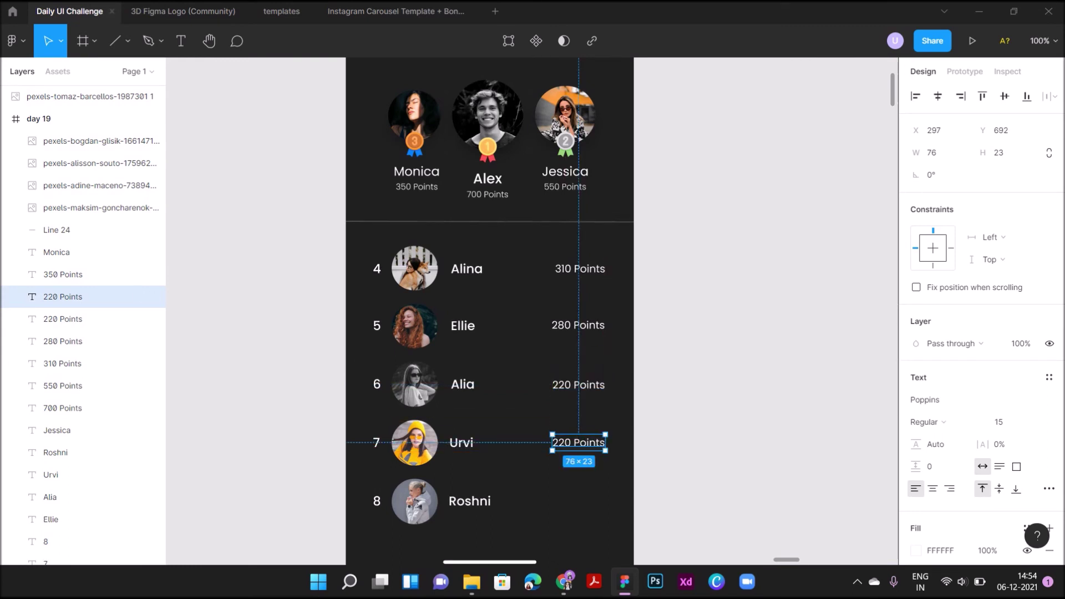
pyautogui.press('Return')
pyautogui.press('BackSpace')
pyautogui.press('BackSpace')
pyautogui.write('17')
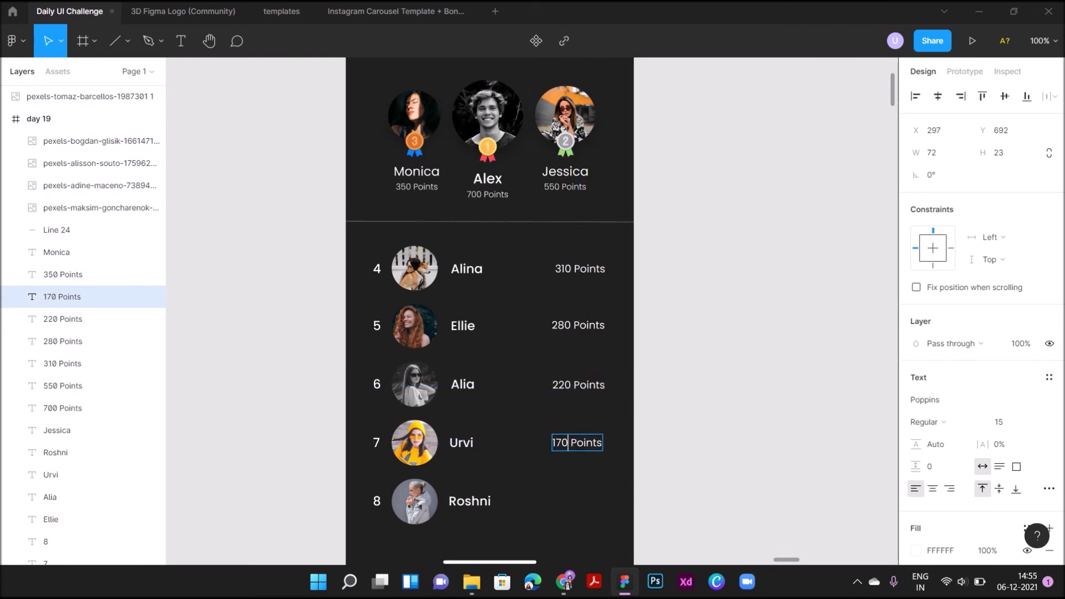
pyautogui.press('Escape')
pyautogui.moveTo(577, 442); pyautogui.dragTo(577, 500)
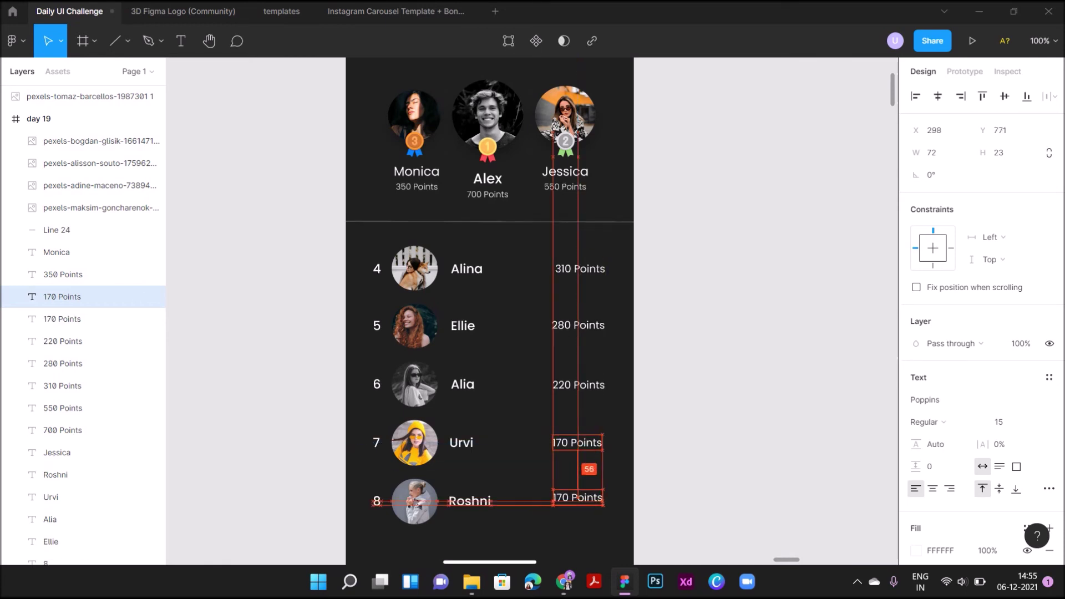
pyautogui.press('Return')
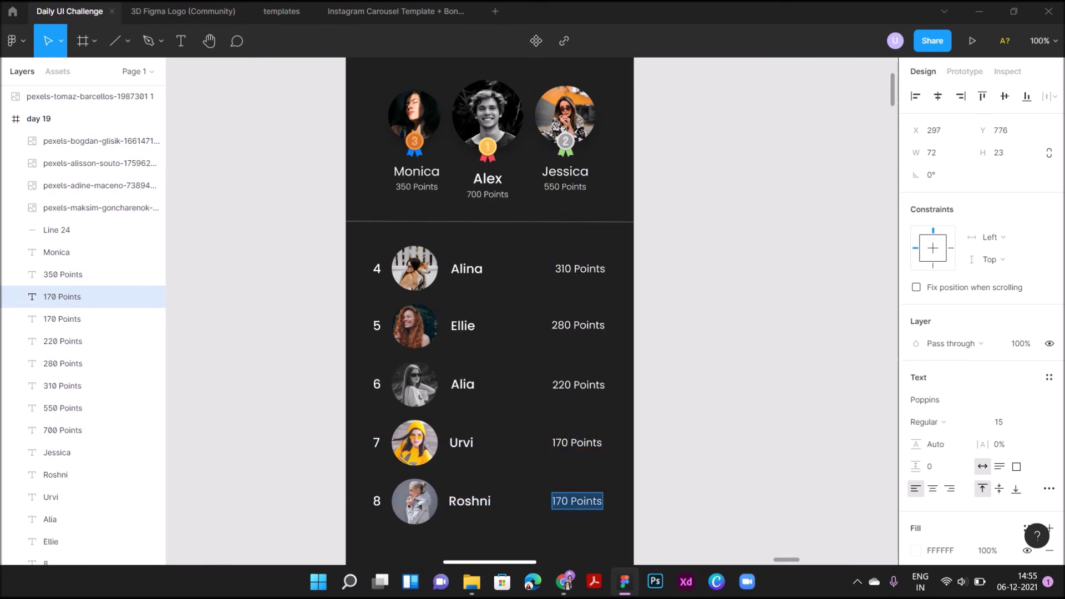
pyautogui.press('Left')
pyautogui.press('BackSpace')
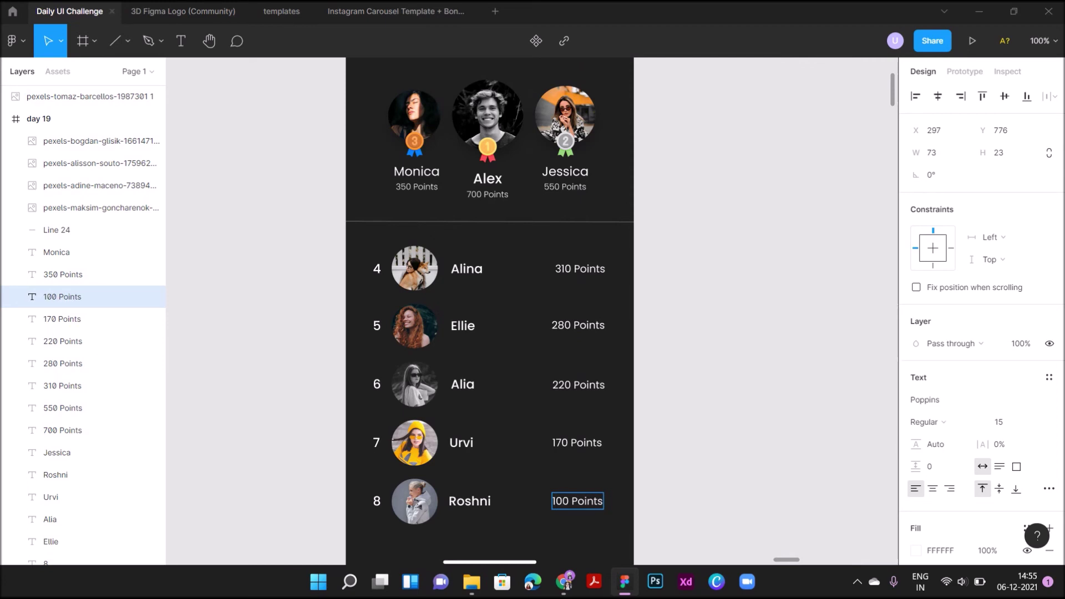
pyautogui.press('Escape')
pyautogui.press('Escape')
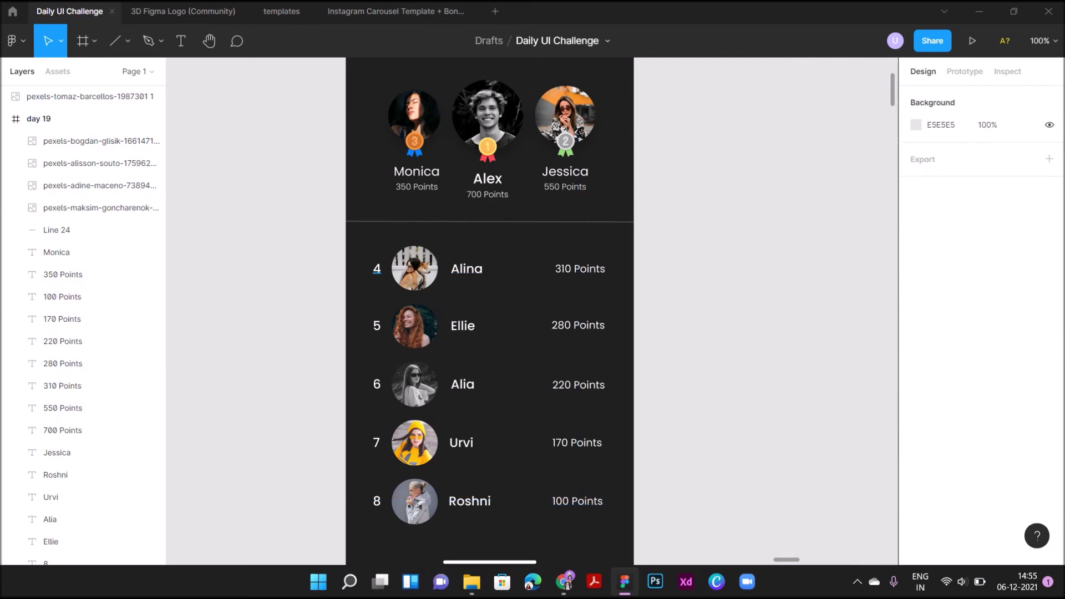
# - Select rank numbers 4–8 and check their font weight
pyautogui.click(377, 268)
pyautogui.keyDown('shift'); pyautogui.click(46, 314); pyautogui.keyUp('shift')
pyautogui.keyDown('shift'); pyautogui.click(46, 292); pyautogui.keyUp('shift')
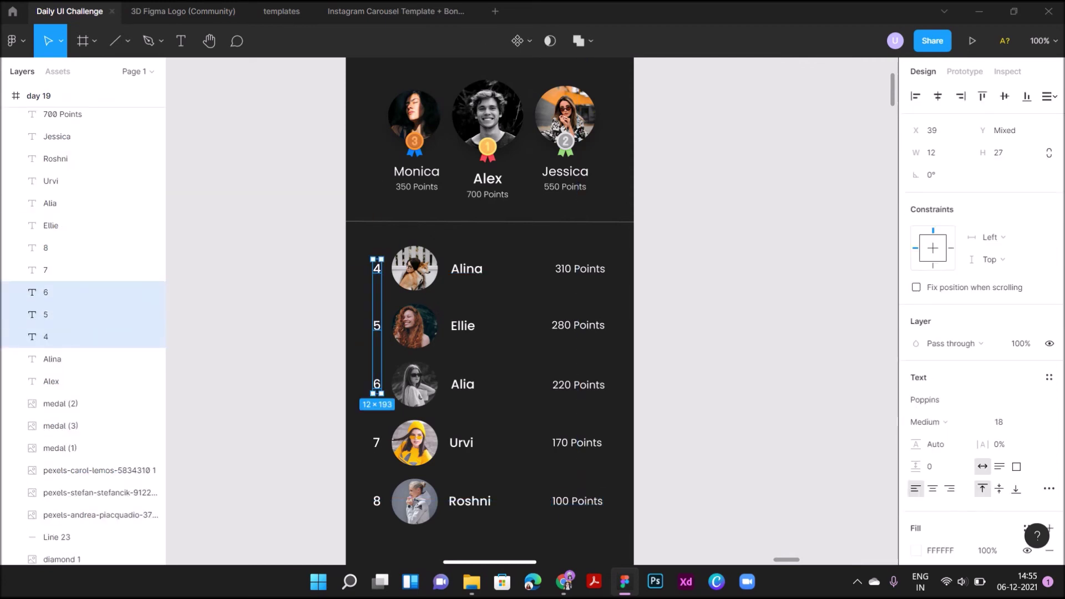
pyautogui.keyDown('shift'); pyautogui.click(46, 270); pyautogui.keyUp('shift')
pyautogui.keyDown('shift'); pyautogui.click(46, 248); pyautogui.keyUp('shift')
pyautogui.click(926, 422)
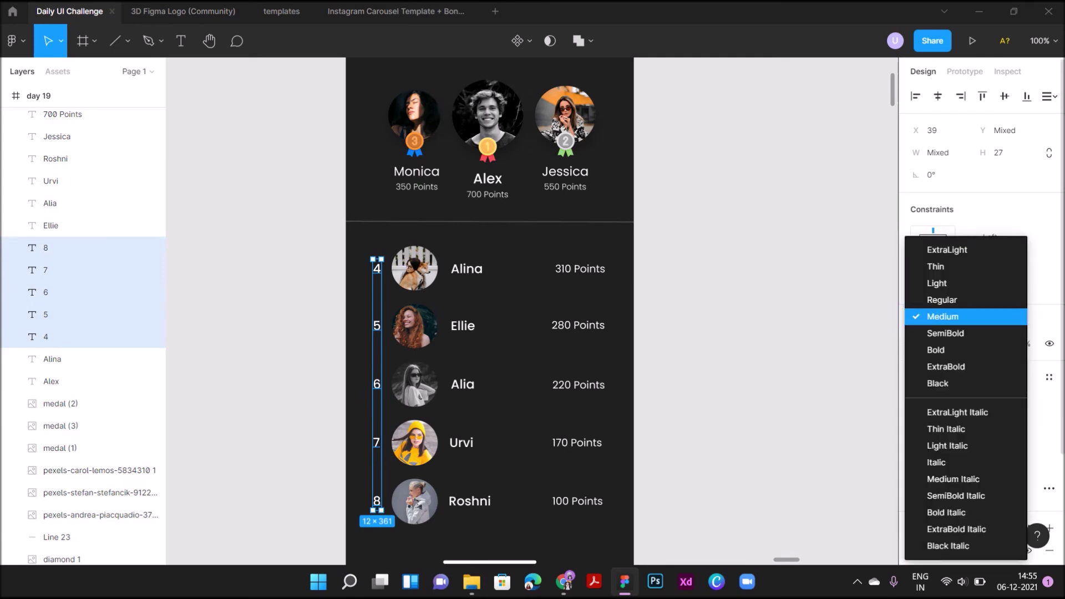
pyautogui.press('Escape')
pyautogui.press('Escape')
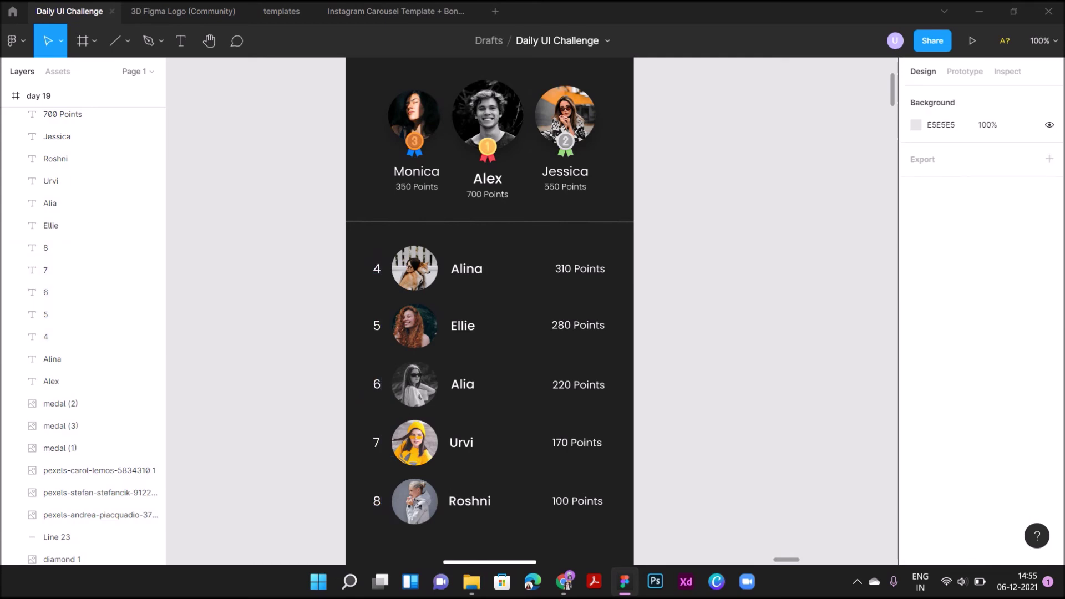
# - Shift the Diamond League heading a few pixels lower below LEADERBOARD
pyautogui.scroll(3, 489, 311)
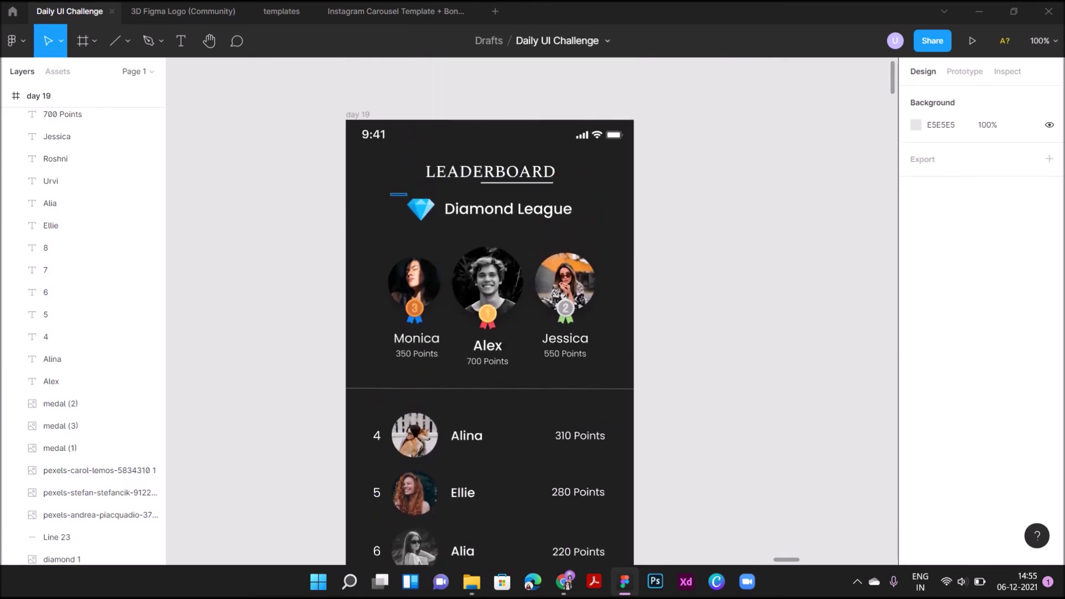
pyautogui.moveTo(390, 194); pyautogui.dragTo(585, 228)
pyautogui.moveTo(500, 209); pyautogui.dragTo(499, 215)
pyautogui.press('Escape')
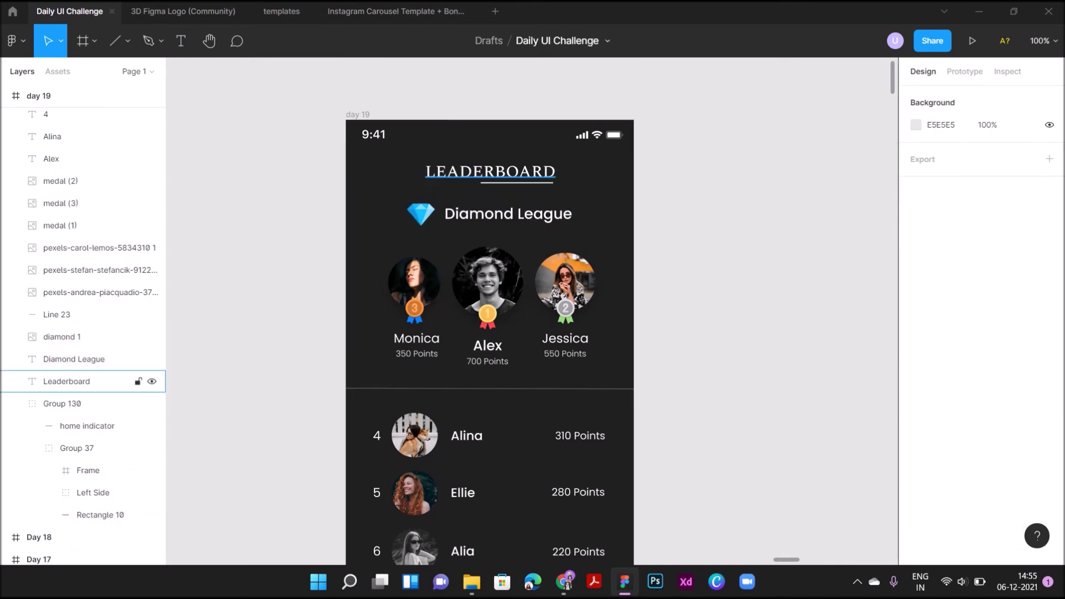
# - Nudge the LEADERBOARD title and its underline slightly down
pyautogui.click(67, 381)
pyautogui.press('Escape')
pyautogui.click(67, 381)
pyautogui.keyDown('shift'); pyautogui.click(57, 314); pyautogui.keyUp('shift')
pyautogui.press('Down')
pyautogui.press('Down')
pyautogui.press('Down')
pyautogui.press('Down')
pyautogui.press('Down')
pyautogui.press('Escape')
# - Draw a circle over the frame's top-right corner with a muted purple fill
pyautogui.click(127, 41)
pyautogui.click(97, 124)
pyautogui.moveTo(530, 127); pyautogui.dragTo(691, 282)
pyautogui.click(916, 400)
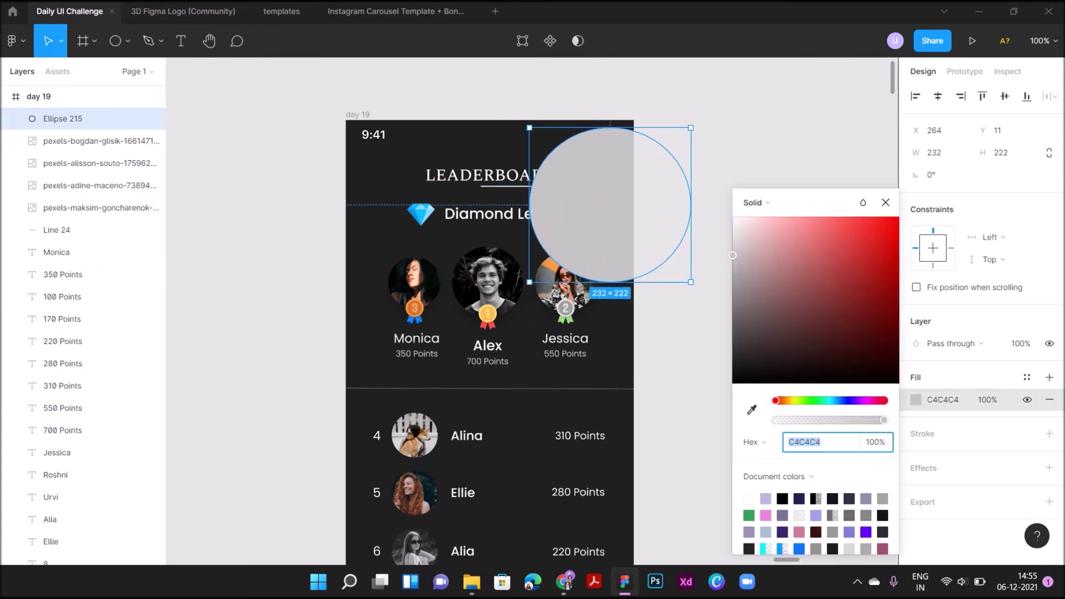
pyautogui.click(752, 410)
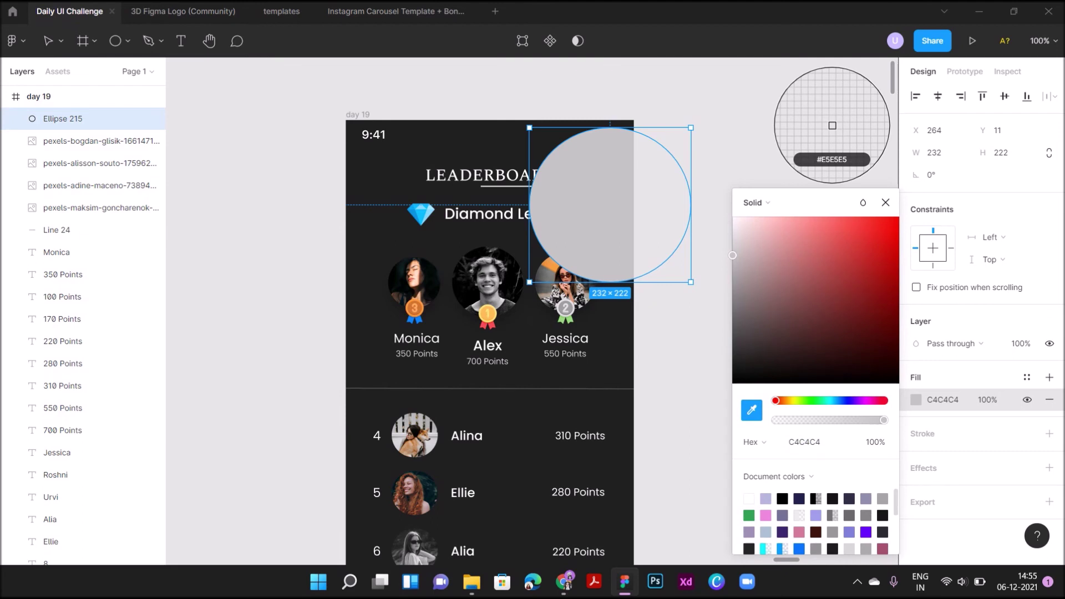
pyautogui.click(832, 125)
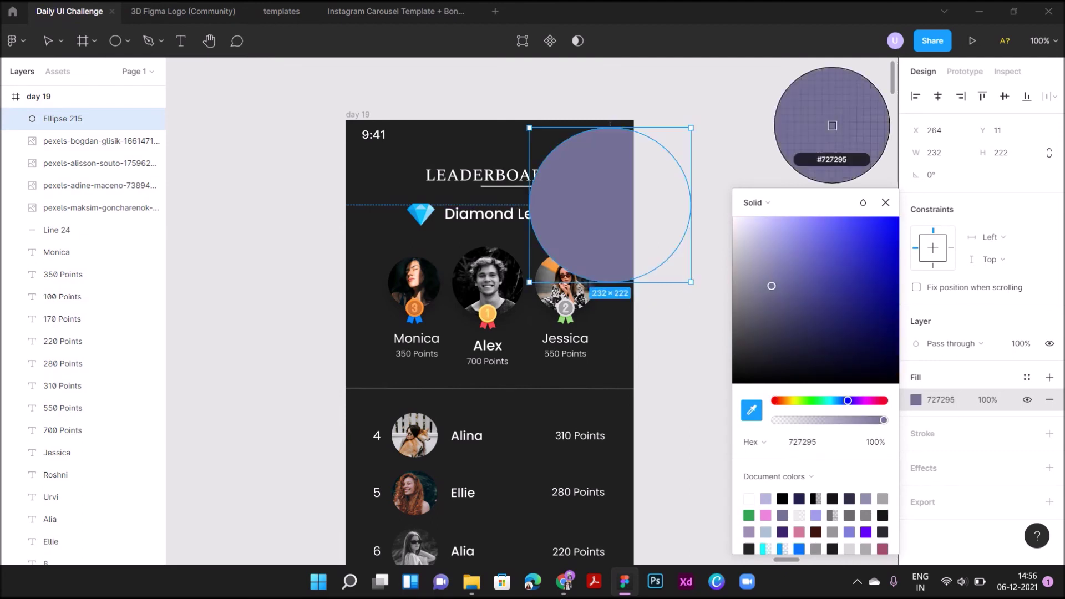
# - Add a Layer blur to the circle and raise it into a soft glow
pyautogui.click(1049, 468)
pyautogui.click(950, 491)
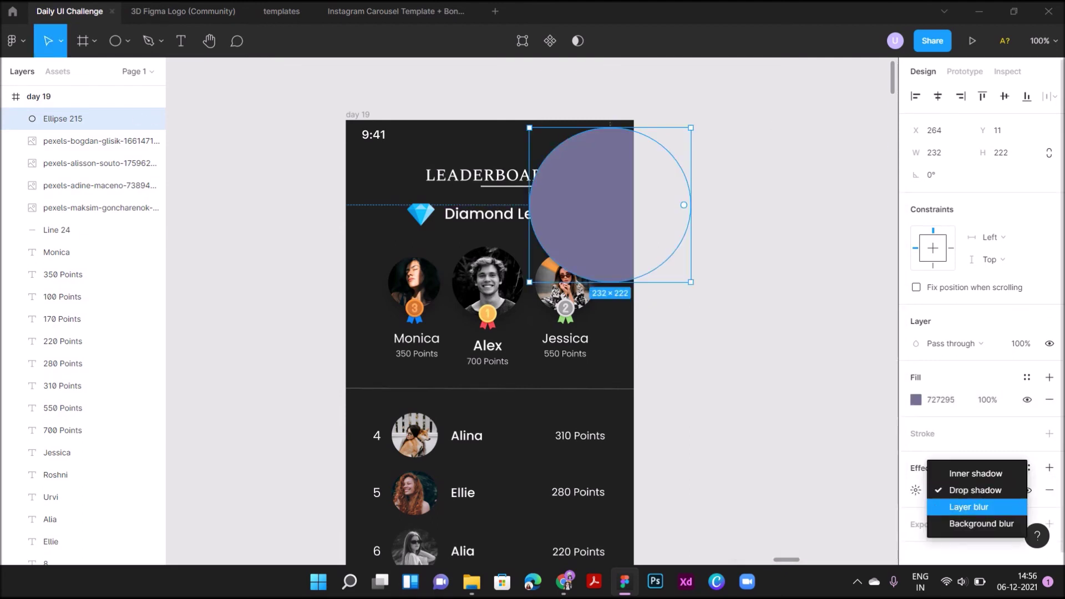
pyautogui.click(916, 491)
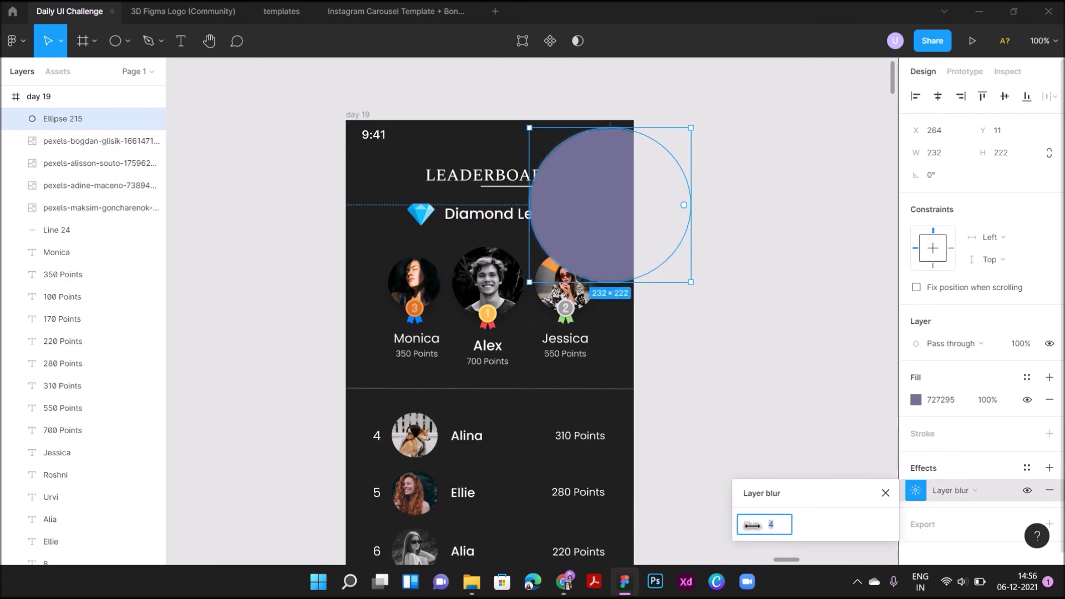
pyautogui.moveTo(752, 525); pyautogui.dragTo(820, 521)
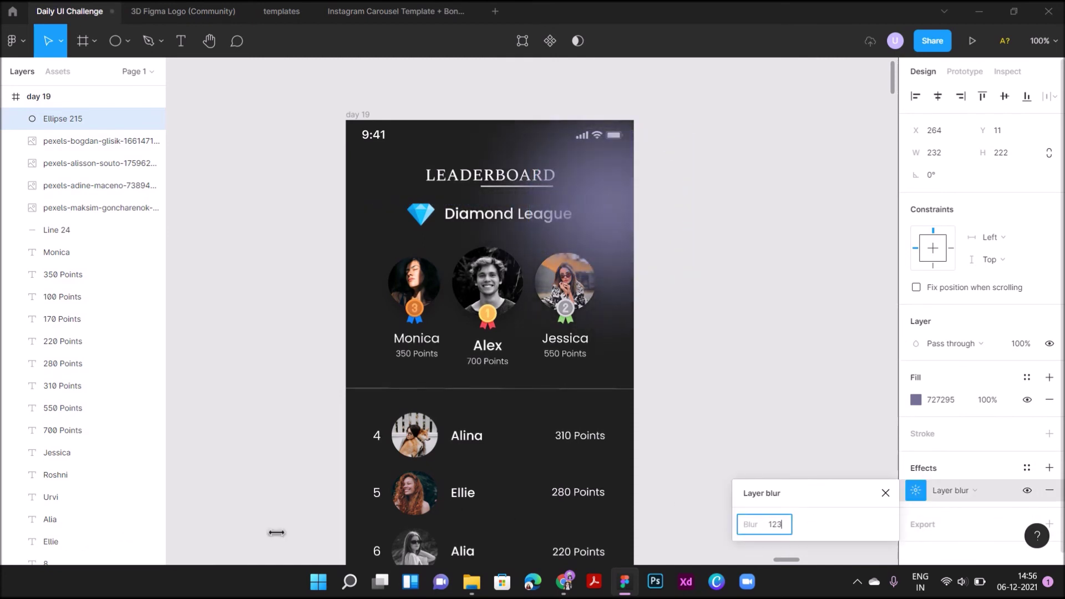
pyautogui.moveTo(488, 512); pyautogui.dragTo(989, 463)
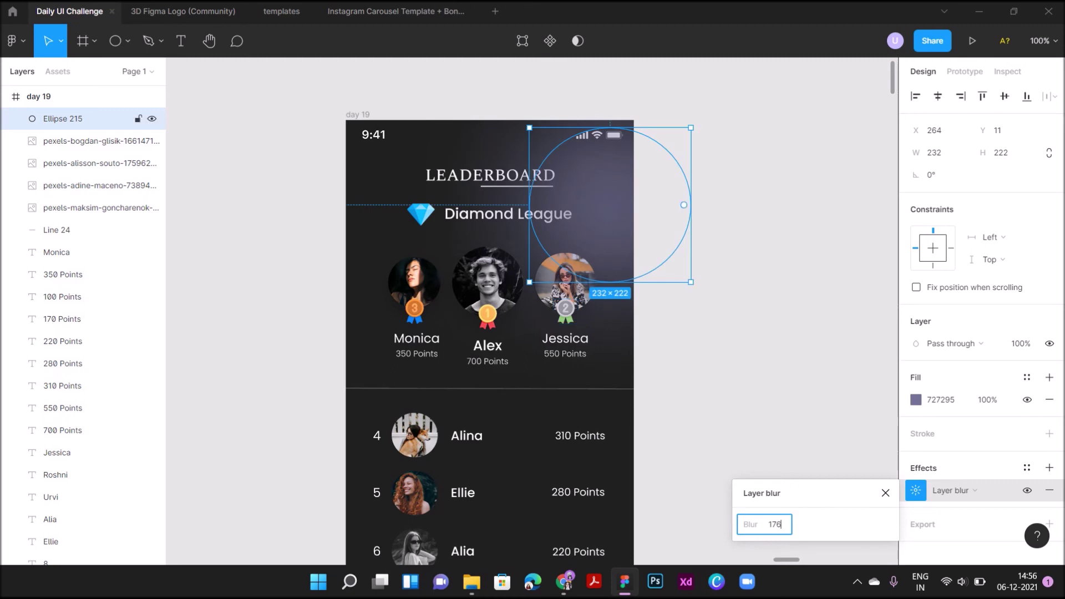
# - Place the glow at top-left, raise blur to about 250, and copy it over the list
pyautogui.moveTo(557, 187); pyautogui.dragTo(342, 159)
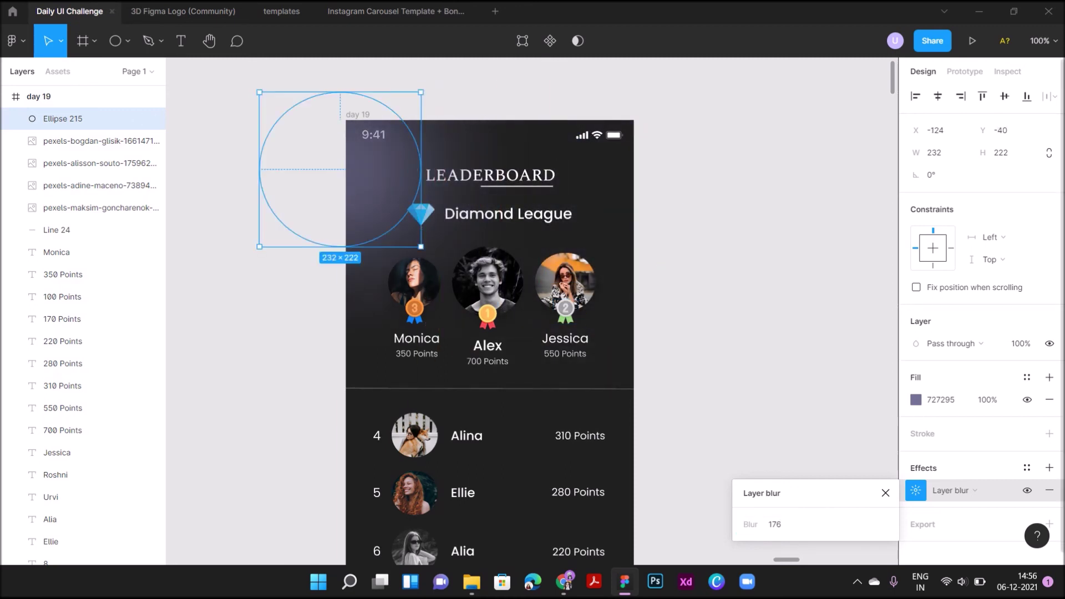
pyautogui.moveTo(747, 525); pyautogui.dragTo(332, 494)
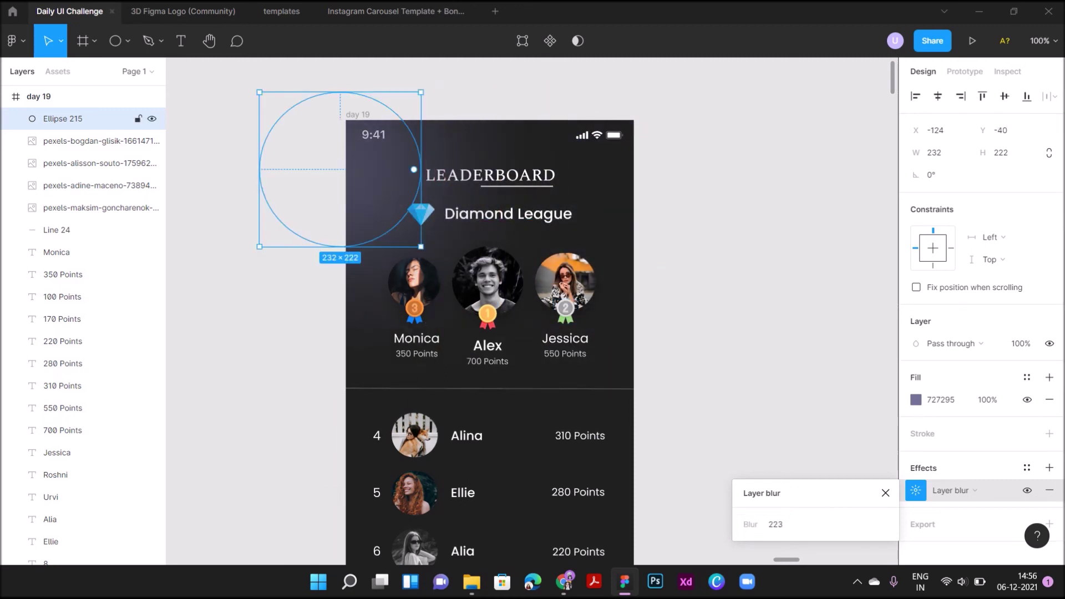
pyautogui.moveTo(751, 524); pyautogui.dragTo(832, 524)
pyautogui.moveTo(340, 169); pyautogui.dragTo(544, 377)
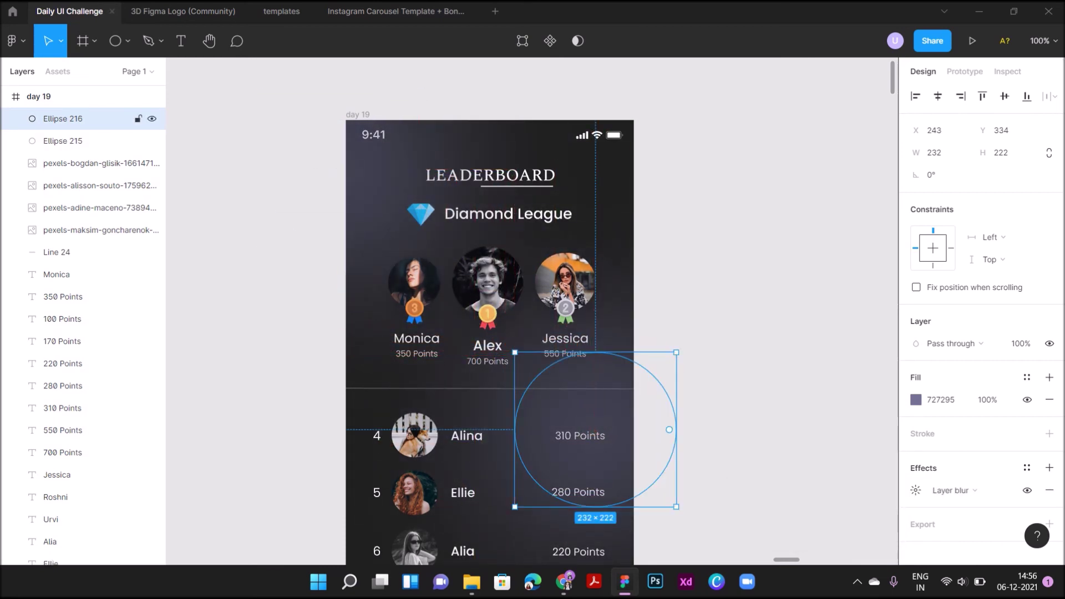
# - Move the glow copy beneath the text layers and add a third glow at the list's bottom-left
pyautogui.moveTo(63, 118); pyautogui.dragTo(62, 463)
pyautogui.press('Escape')
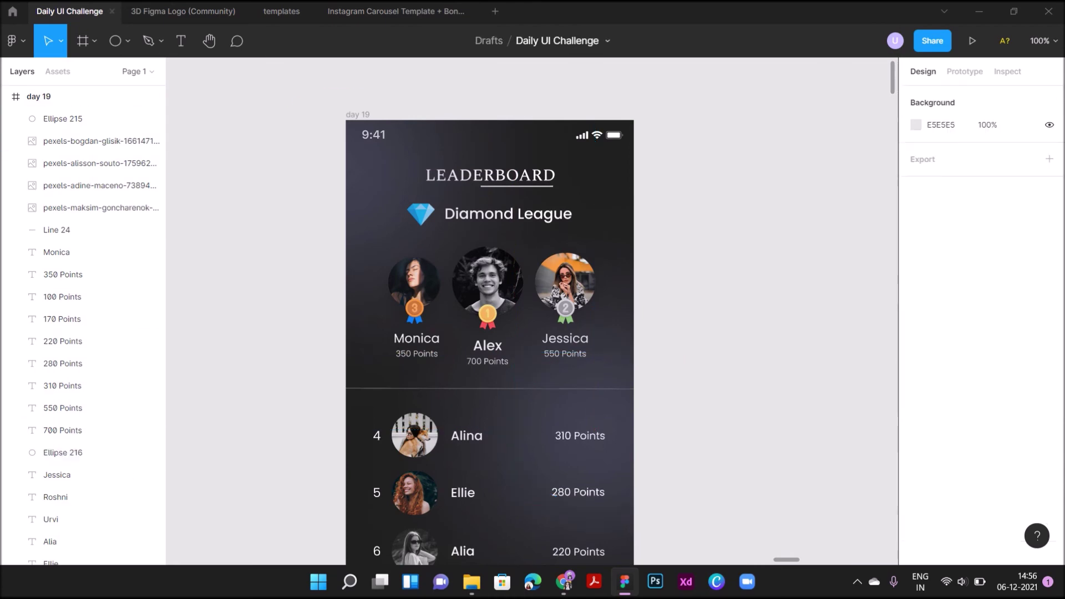
pyautogui.scroll(-5, 490, 311)
pyautogui.click(62, 452)
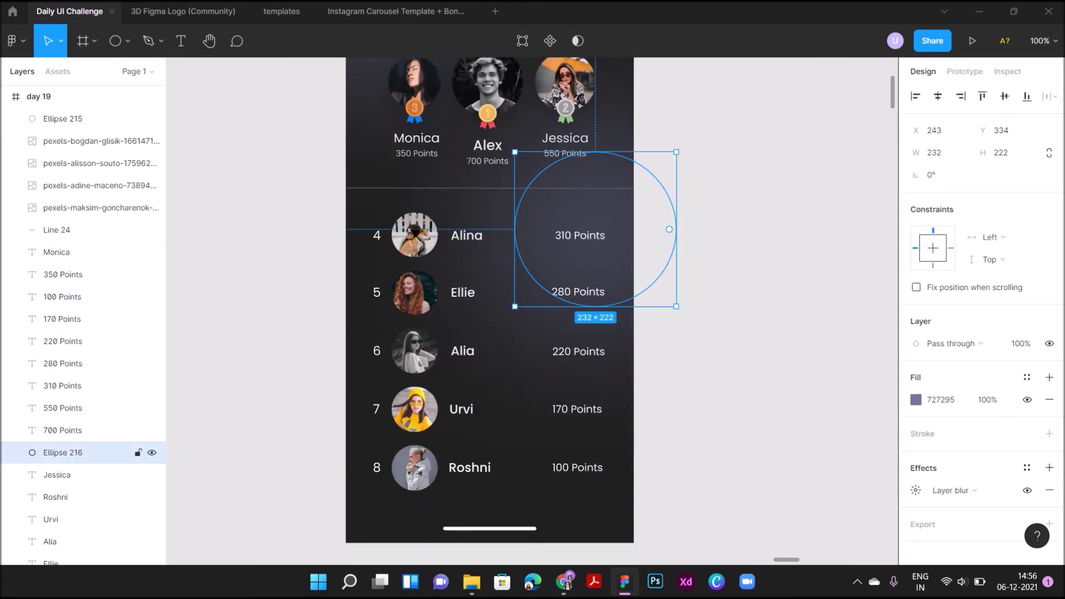
pyautogui.hotkey('ctrl', 'd')
pyautogui.moveTo(439, 418); pyautogui.dragTo(357, 510)
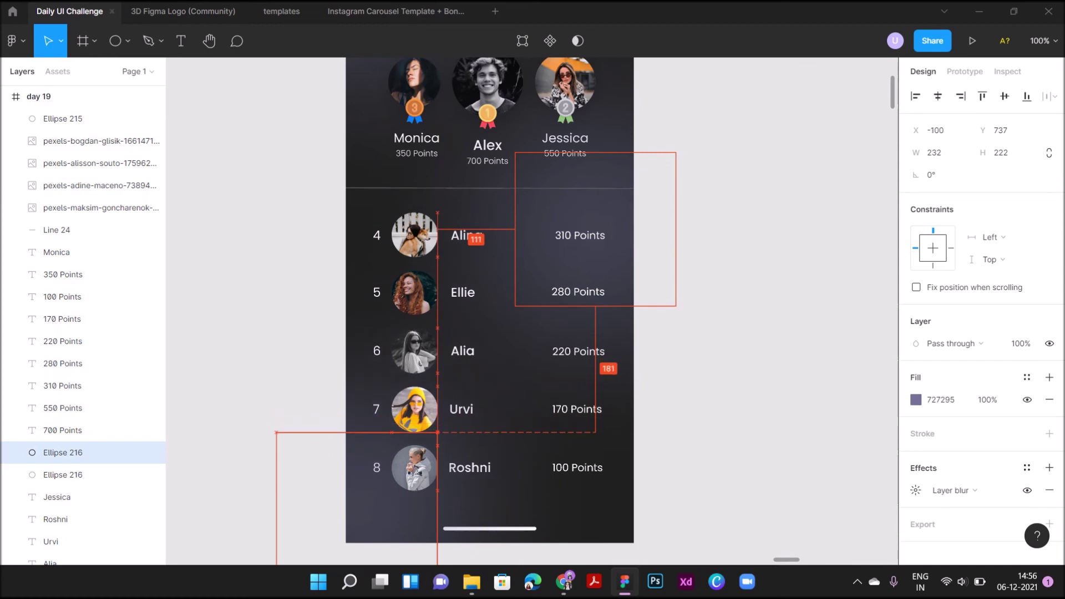
pyautogui.moveTo(62, 453)
pyautogui.mouseDown()
pyautogui.moveTo(83, 424)
pyautogui.moveTo(83, 438)
pyautogui.mouseUp()
pyautogui.press('Escape')
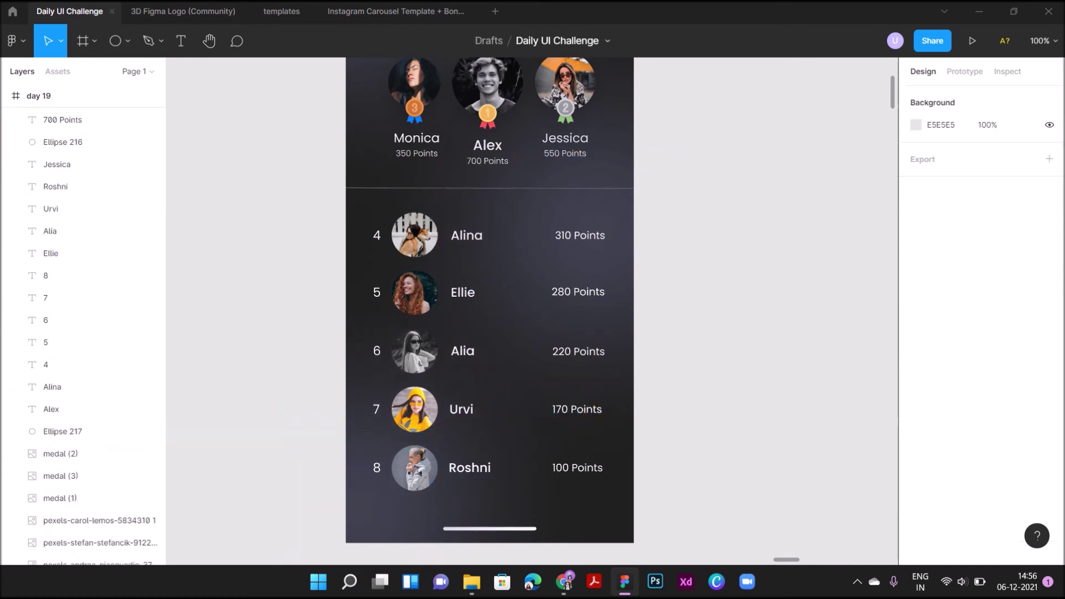
# - Move the glow over the ranked list up toward the divider and lower its layer
pyautogui.scroll(3, 490, 311)
pyautogui.click(580, 388)
pyautogui.click(660, 383)
pyautogui.moveTo(661, 383); pyautogui.dragTo(673, 348)
pyautogui.moveTo(63, 186); pyautogui.dragTo(83, 552)
pyautogui.press('Escape')
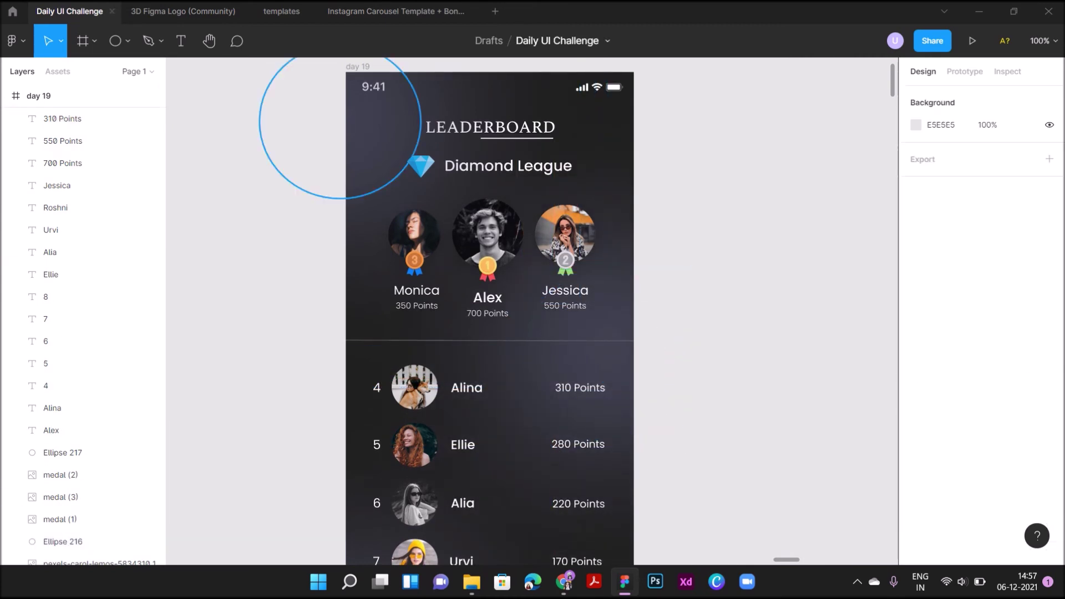
# - Place the top-left glow's layer just above the background group Group 130
pyautogui.click(383, 139)
pyautogui.moveTo(63, 118); pyautogui.dragTo(83, 552)
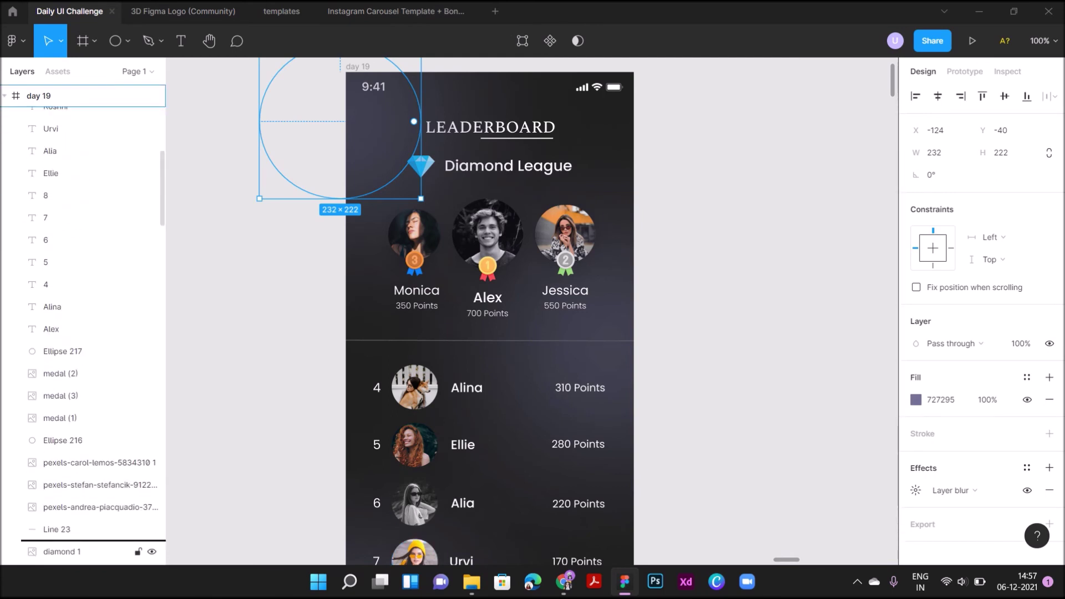
pyautogui.moveTo(83, 552); pyautogui.dragTo(84, 431)
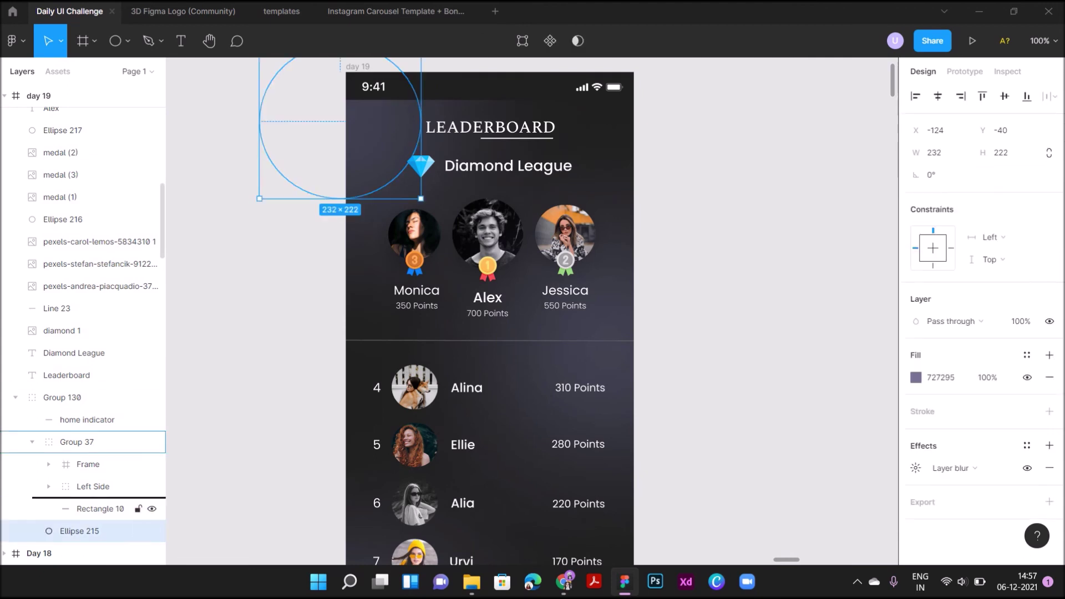
pyautogui.moveTo(83, 430); pyautogui.dragTo(83, 393)
pyautogui.press('Escape')
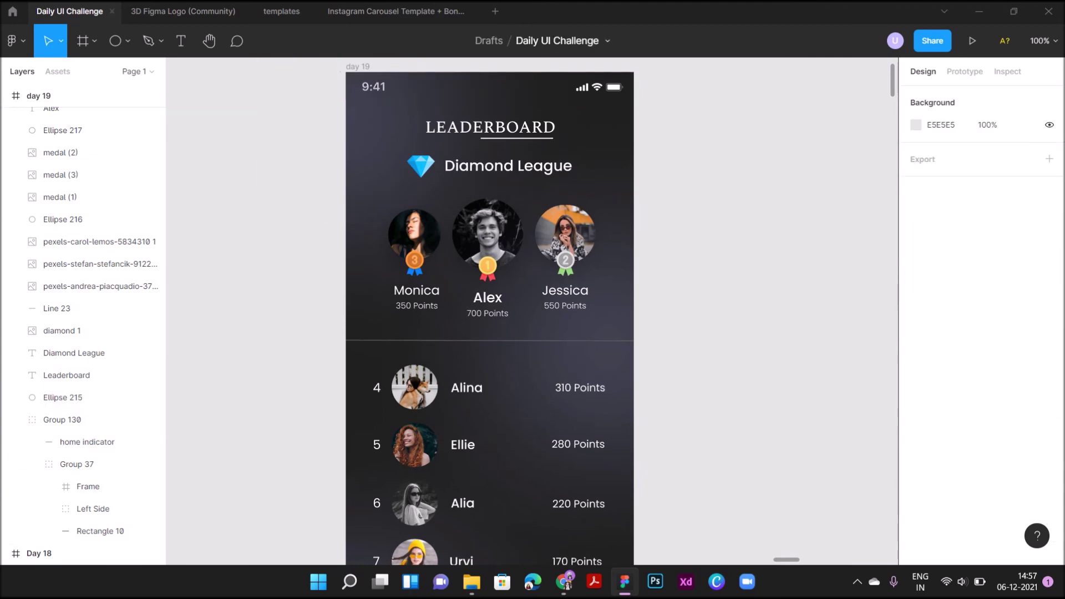
# - Give the glow over the ranked list a deep indigo fill
pyautogui.click(63, 219)
pyautogui.click(917, 400)
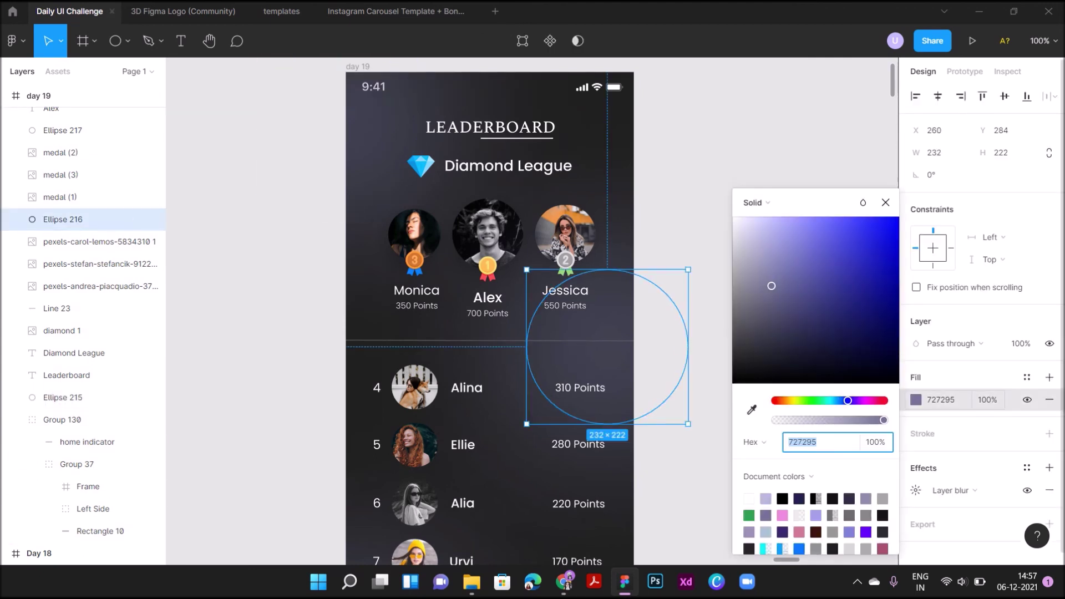
pyautogui.press('i')
pyautogui.click(832, 125)
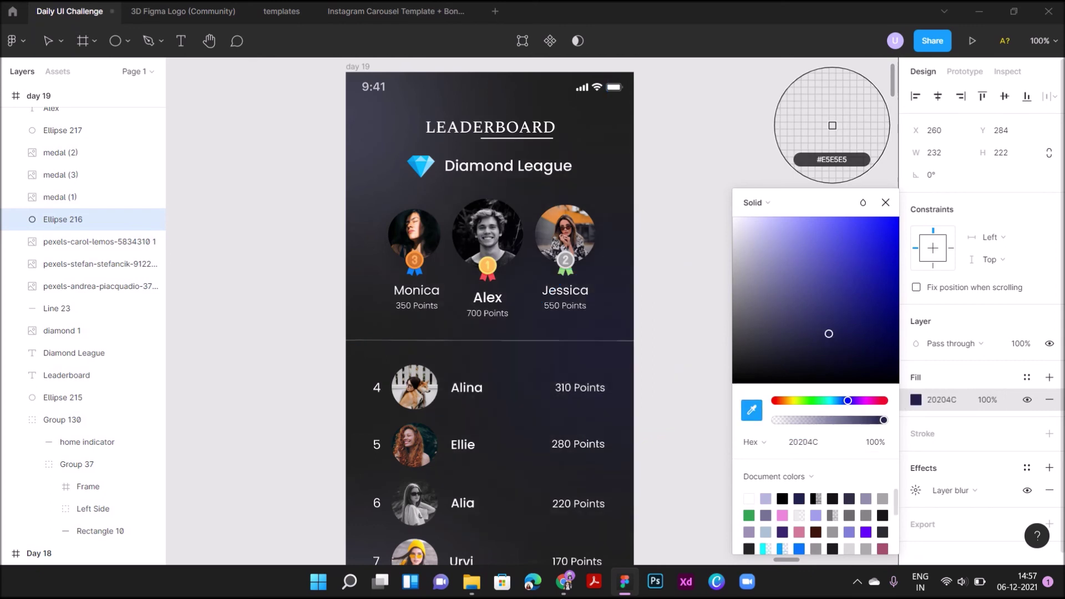
pyautogui.moveTo(829, 334)
pyautogui.mouseDown()
pyautogui.moveTo(808, 301)
pyautogui.moveTo(854, 307)
pyautogui.mouseUp()
pyautogui.click(832, 126)
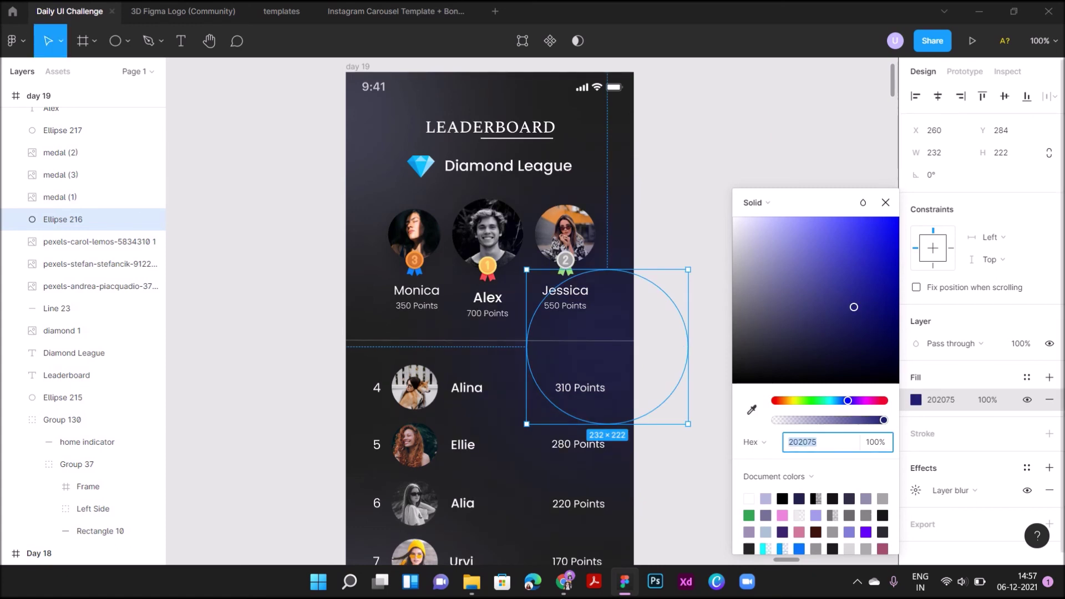
pyautogui.press('Escape')
# - Set the top-left and bottom-left glow fills to hex 202075
pyautogui.click(63, 398)
pyautogui.click(944, 399)
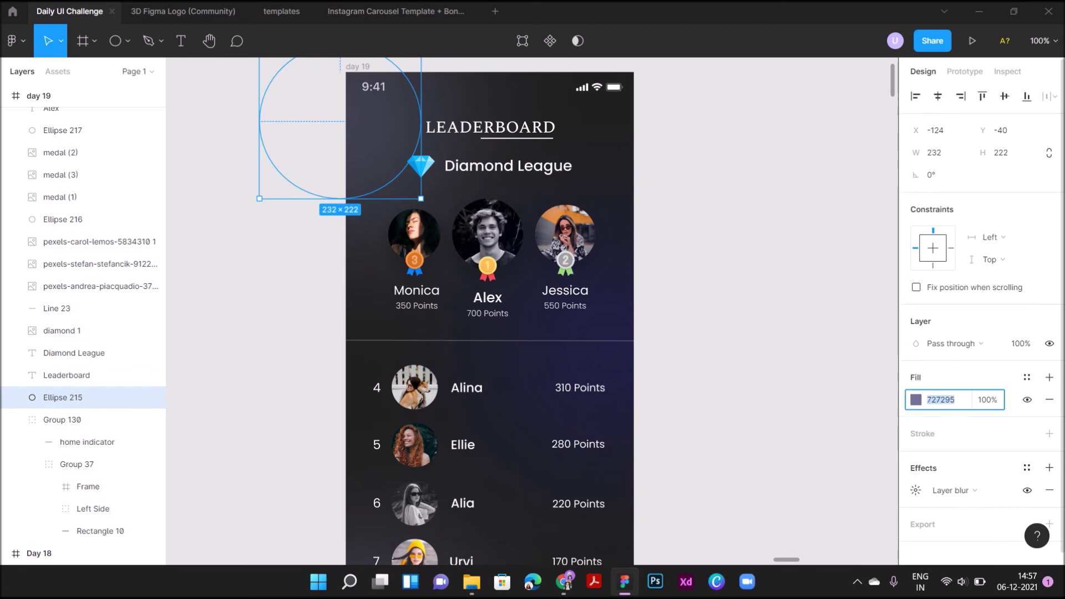
pyautogui.press('Return')
pyautogui.press('Escape')
pyautogui.scroll(-3, 488, 311)
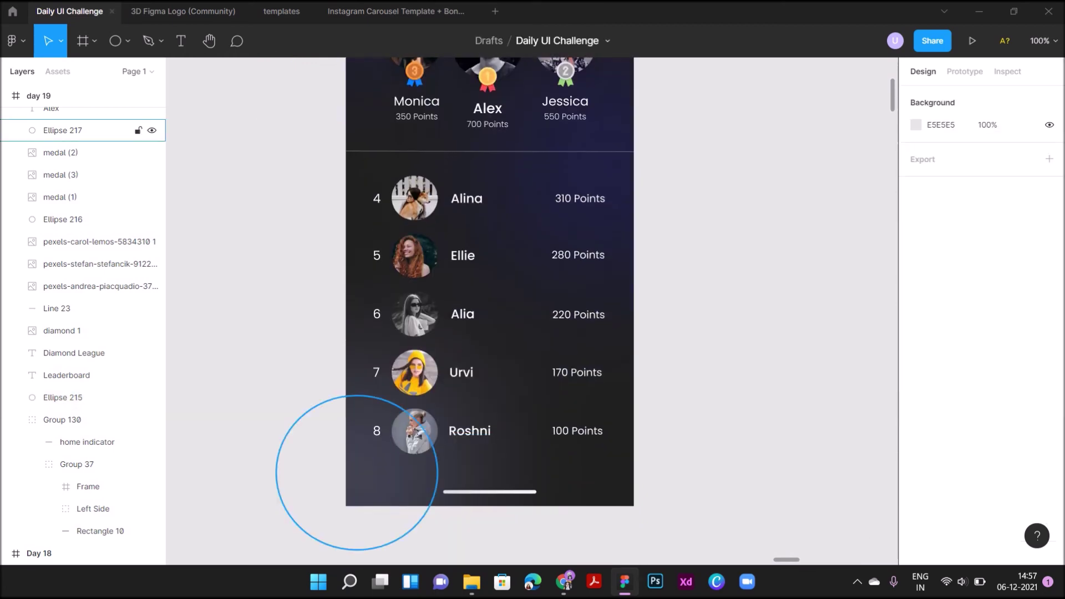
pyautogui.click(62, 130)
pyautogui.click(943, 399)
pyautogui.write('202075')
pyautogui.press('Return')
pyautogui.press('Escape')
# - Move the glow over the ranked list toward the left edge
pyautogui.scroll(3, 489, 310)
pyautogui.scroll(1, 488, 311)
pyautogui.click(63, 220)
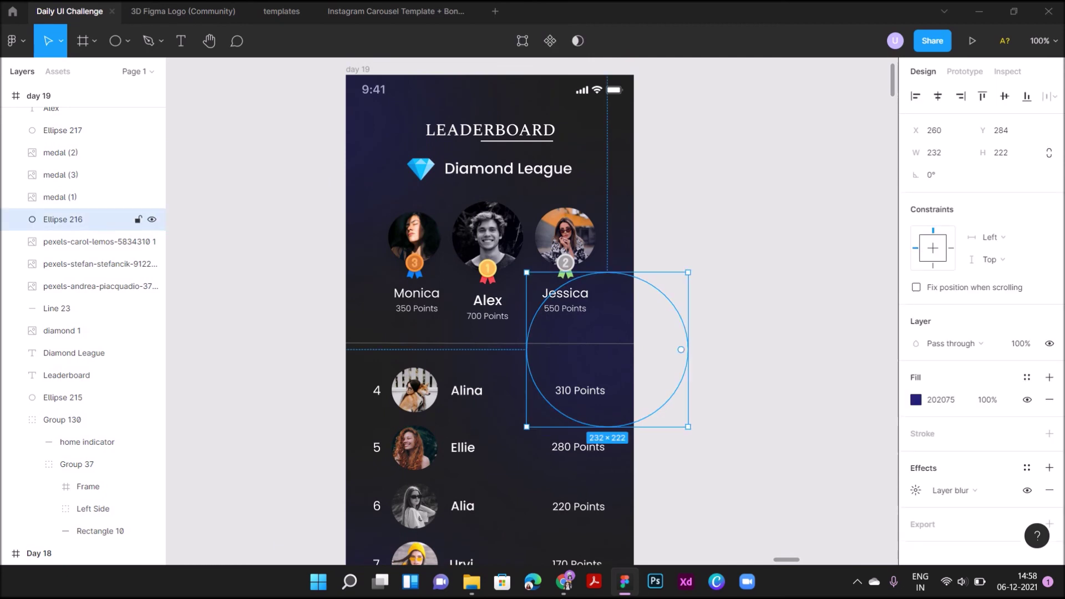
pyautogui.moveTo(681, 349); pyautogui.dragTo(392, 416)
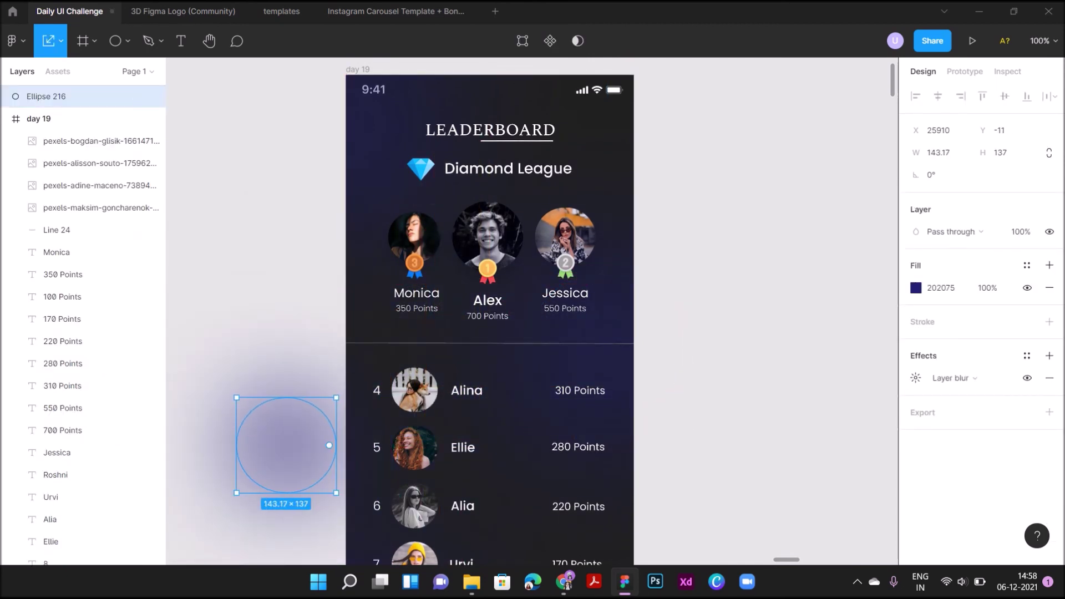
# - Undo the last glow move and rearrange the glow layers in the Layers panel
pyautogui.hotkey('ctrl', 'z')
pyautogui.hotkey('ctrl', 'z')
pyautogui.moveTo(84, 163); pyautogui.dragTo(83, 513)
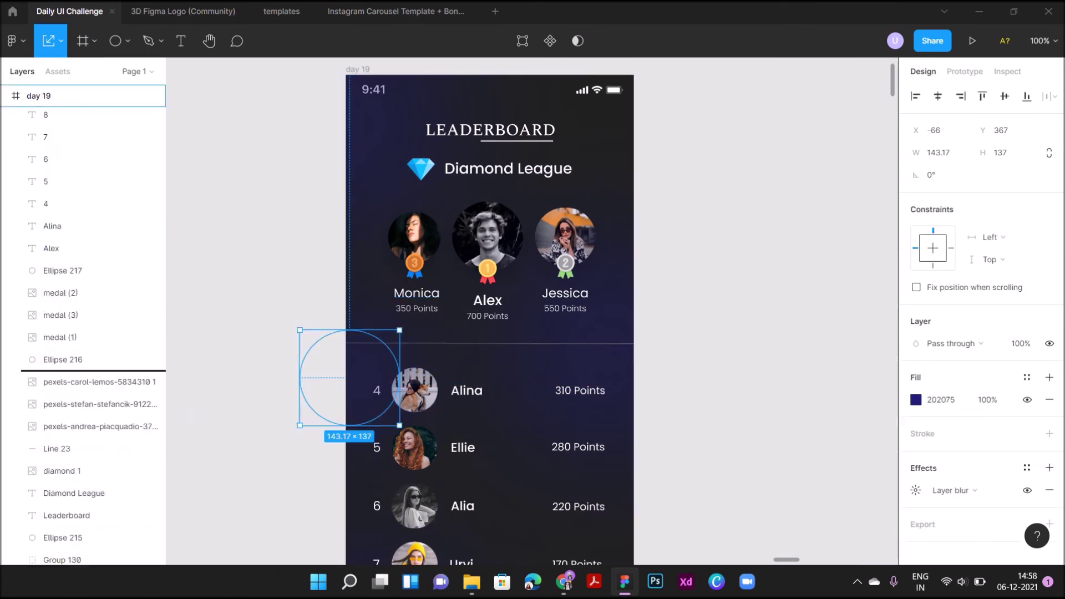
pyautogui.moveTo(83, 508); pyautogui.dragTo(83, 341)
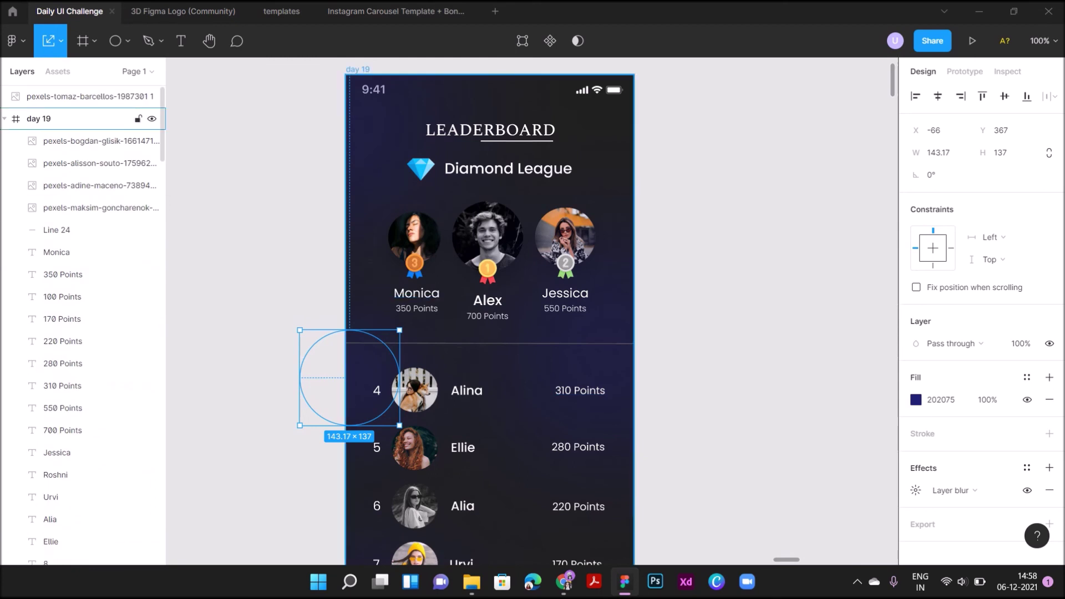
pyautogui.click(415, 447)
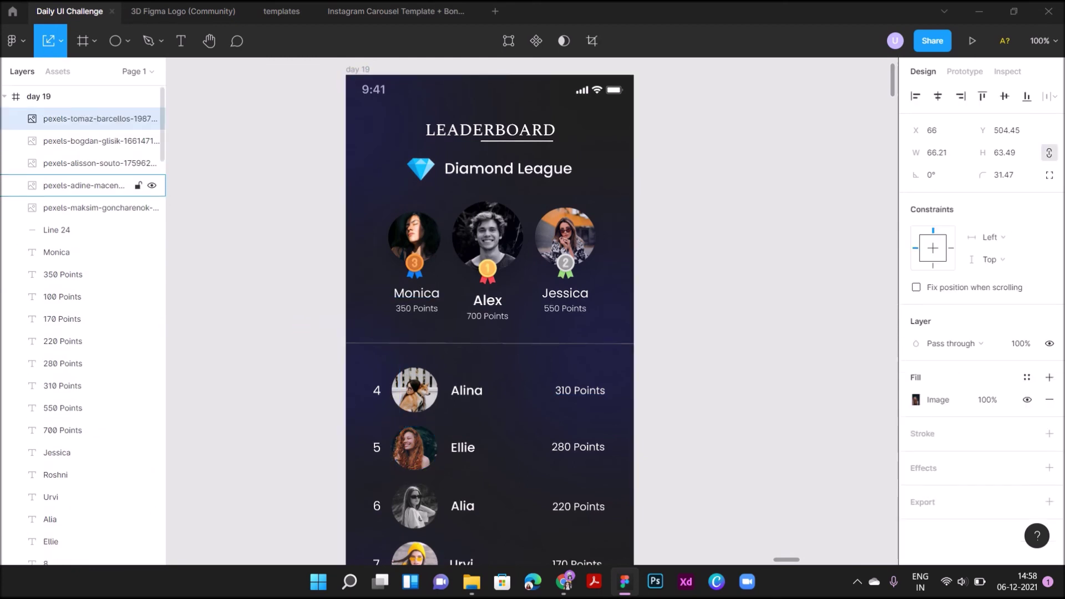
pyautogui.press('Escape')
# - Duplicate the list glow onto the medal podium and shrink the glow beside the list
pyautogui.click(608, 350)
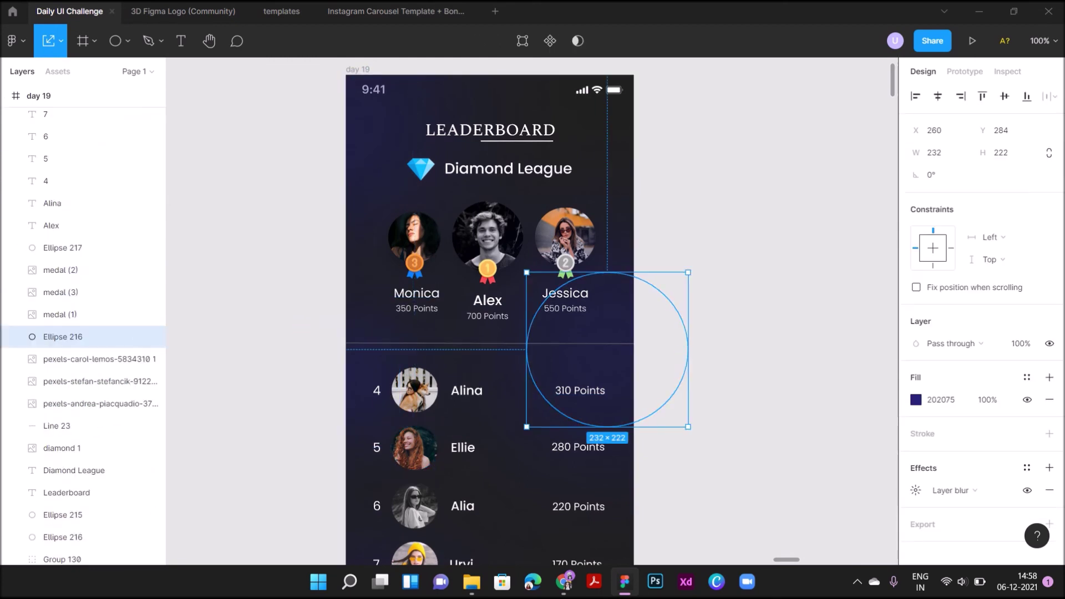
pyautogui.moveTo(62, 337); pyautogui.dragTo(63, 420)
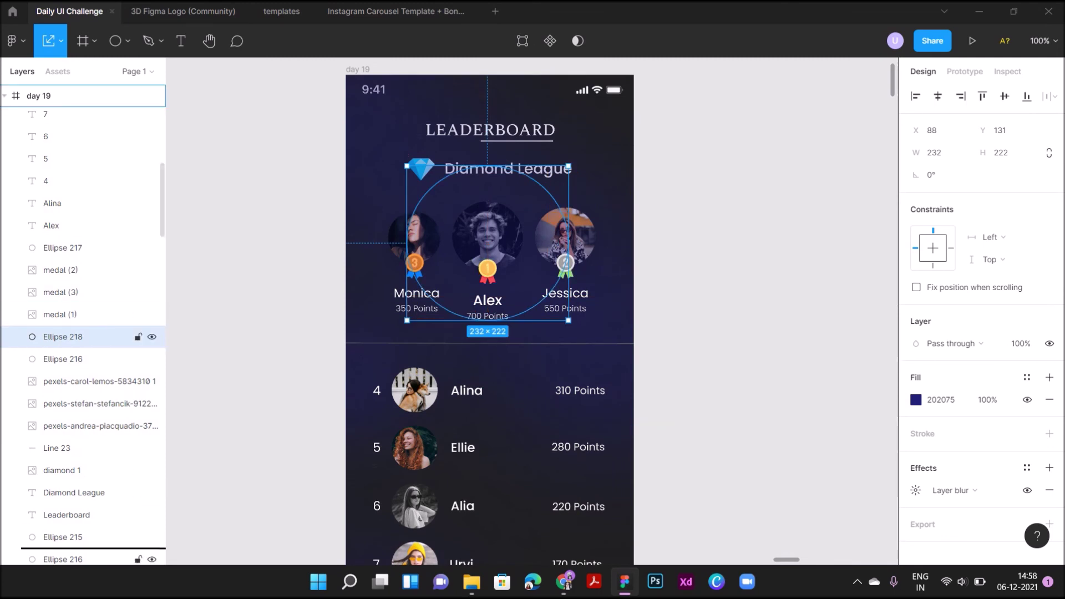
pyautogui.click(358, 366)
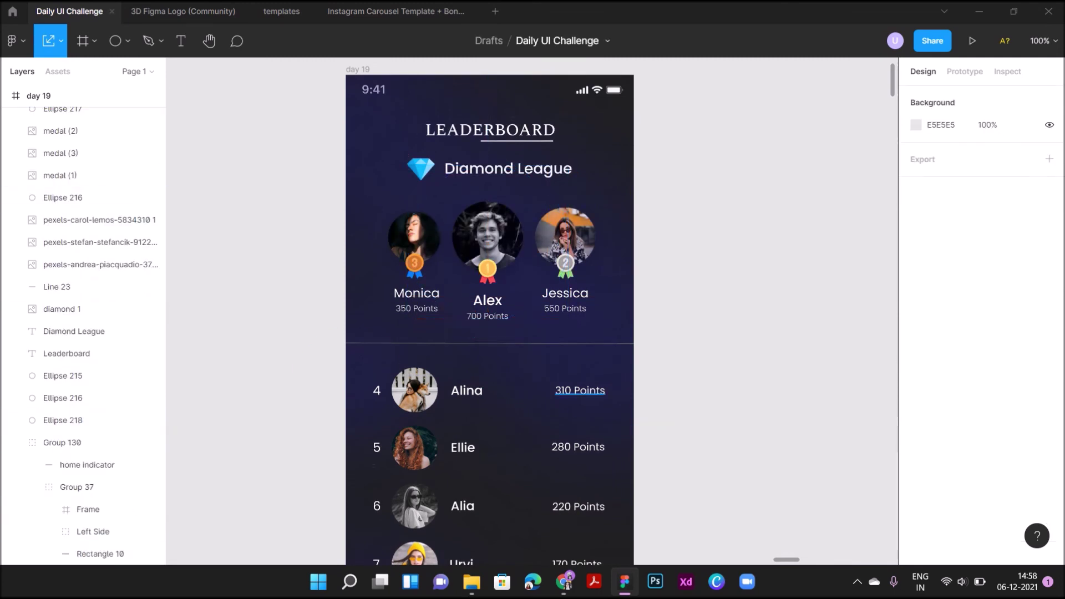
pyautogui.click(580, 390)
pyautogui.moveTo(688, 514); pyautogui.dragTo(614, 470)
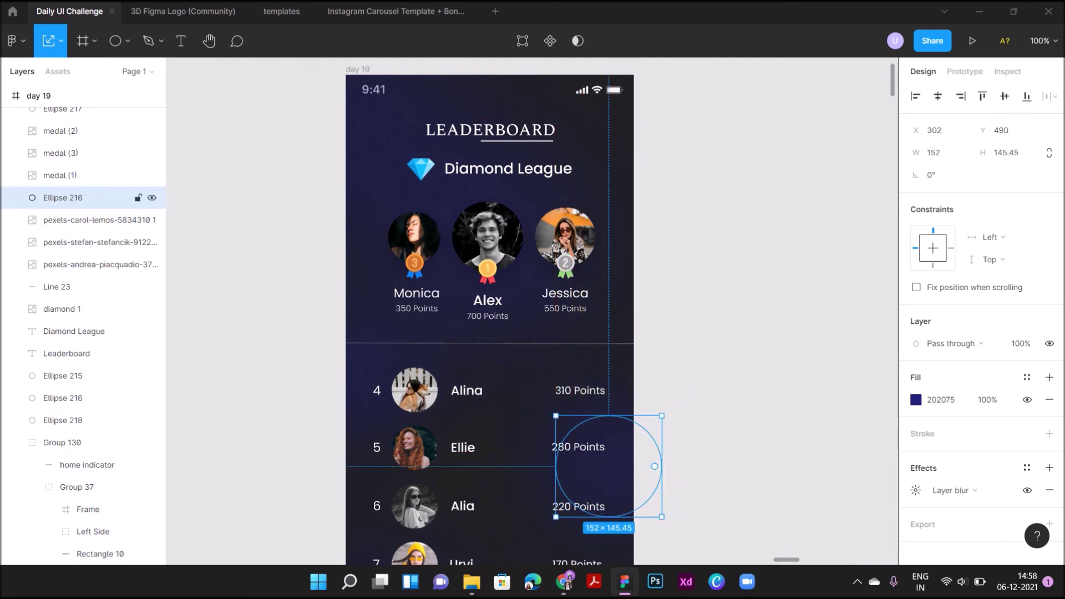
# - Enlarge the podium glow, shift it toward Jessica, and shrink the top-left glow slightly
pyautogui.click(63, 420)
pyautogui.moveTo(568, 321); pyautogui.dragTo(577, 329)
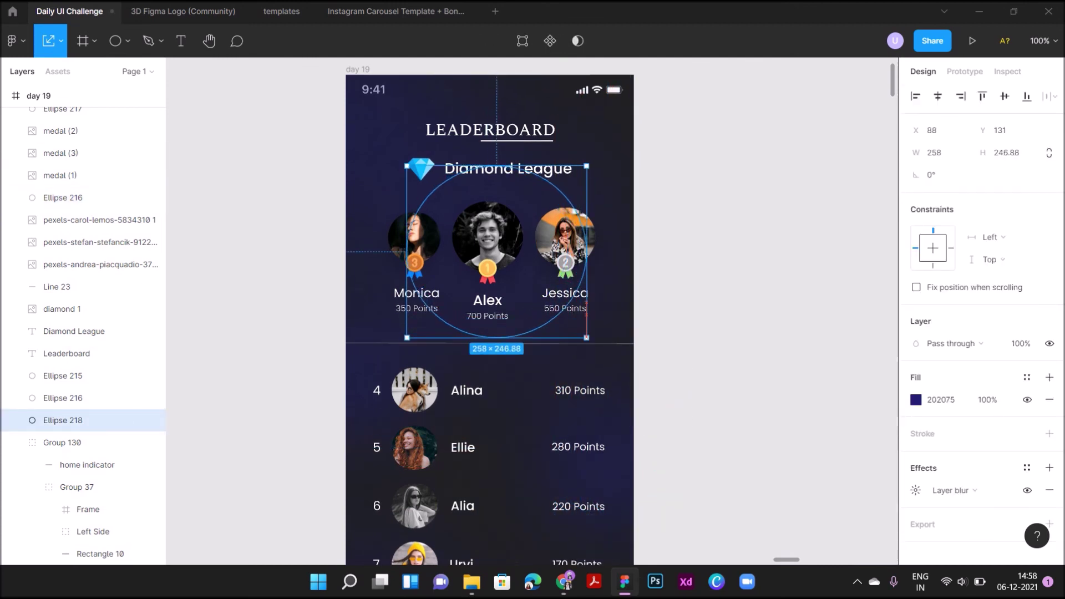
pyautogui.moveTo(488, 242); pyautogui.dragTo(534, 271)
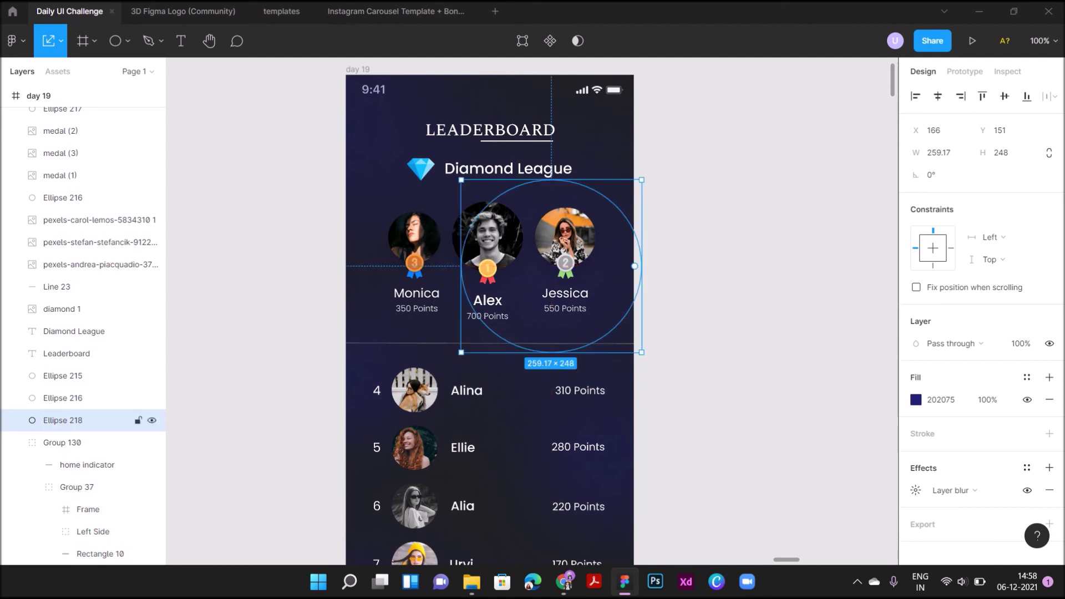
pyautogui.click(61, 309)
pyautogui.click(62, 376)
pyautogui.moveTo(421, 202); pyautogui.dragTo(409, 191)
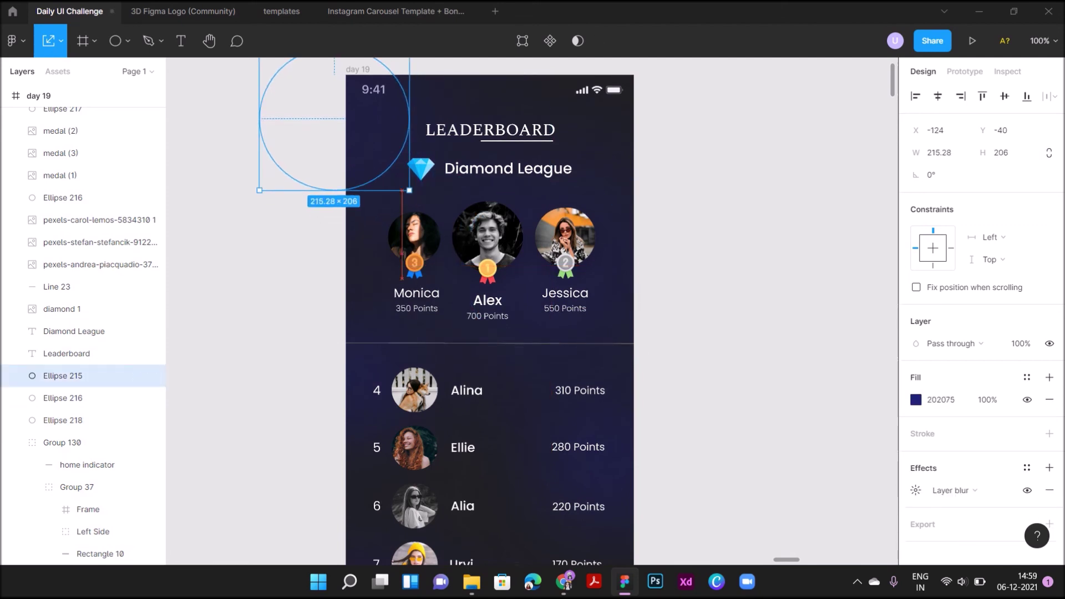
# - Move a glow behind the lower ranked rows and adjust the glow near the podium
pyautogui.scroll(-5, 490, 311)
pyautogui.click(63, 109)
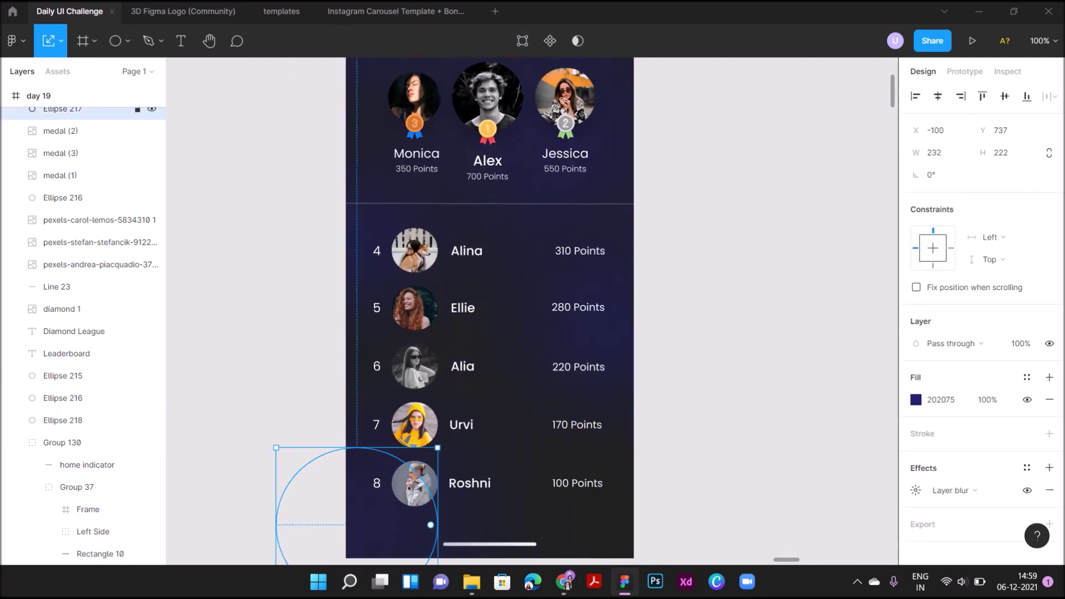
pyautogui.moveTo(609, 327); pyautogui.dragTo(563, 420)
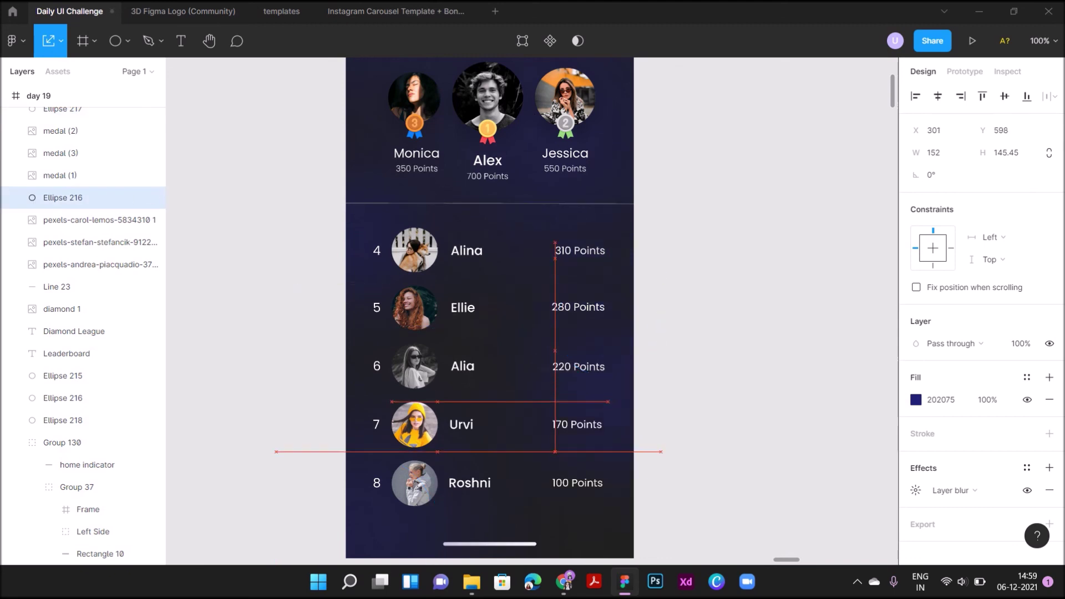
pyautogui.click(749, 277)
pyautogui.scroll(5, 490, 310)
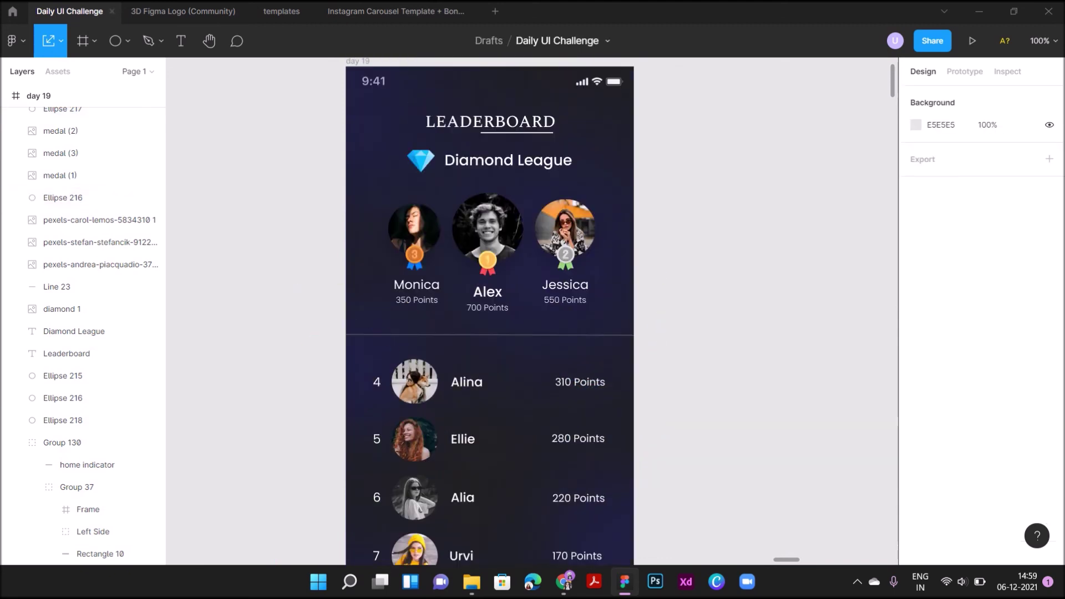
pyautogui.click(63, 398)
pyautogui.moveTo(351, 380); pyautogui.dragTo(344, 353)
# - Drag the extra glow ellipse out of the frame and delete it
pyautogui.click(749, 277)
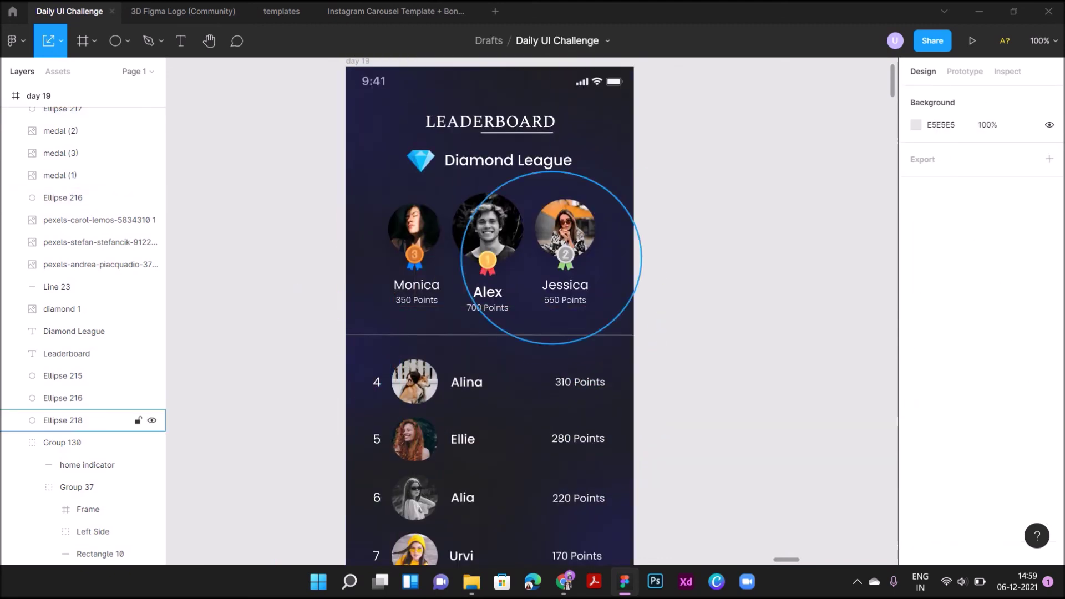
pyautogui.click(557, 258)
pyautogui.moveTo(557, 258); pyautogui.dragTo(605, 61)
pyautogui.press('Delete')
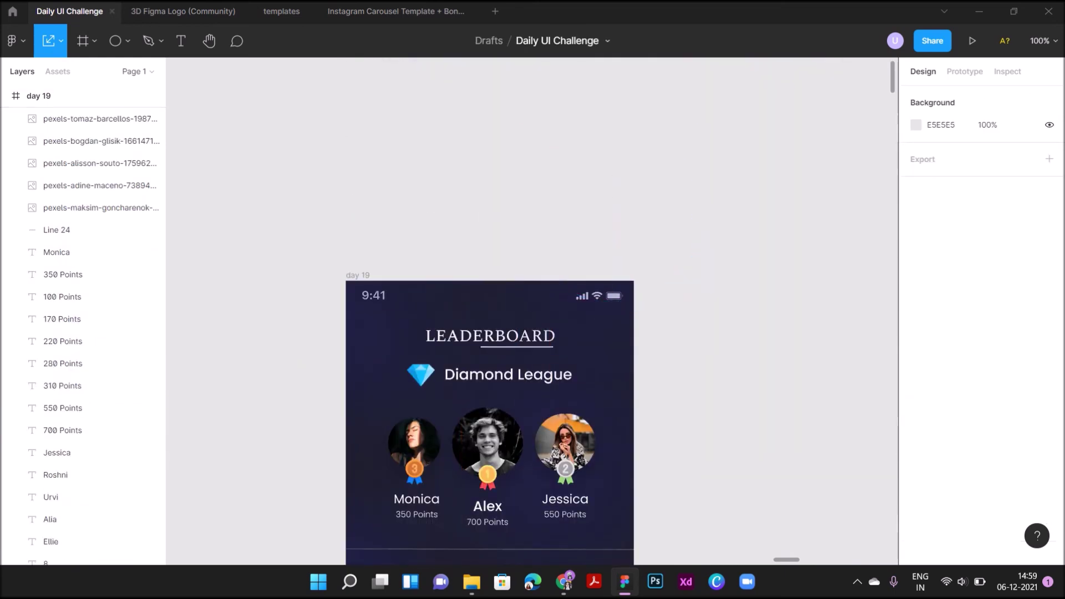
# - Restore the deleted glow ellipse and nest Ellipse 218 in Group 37 below Left Side
pyautogui.hotkey('ctrl', 'z')
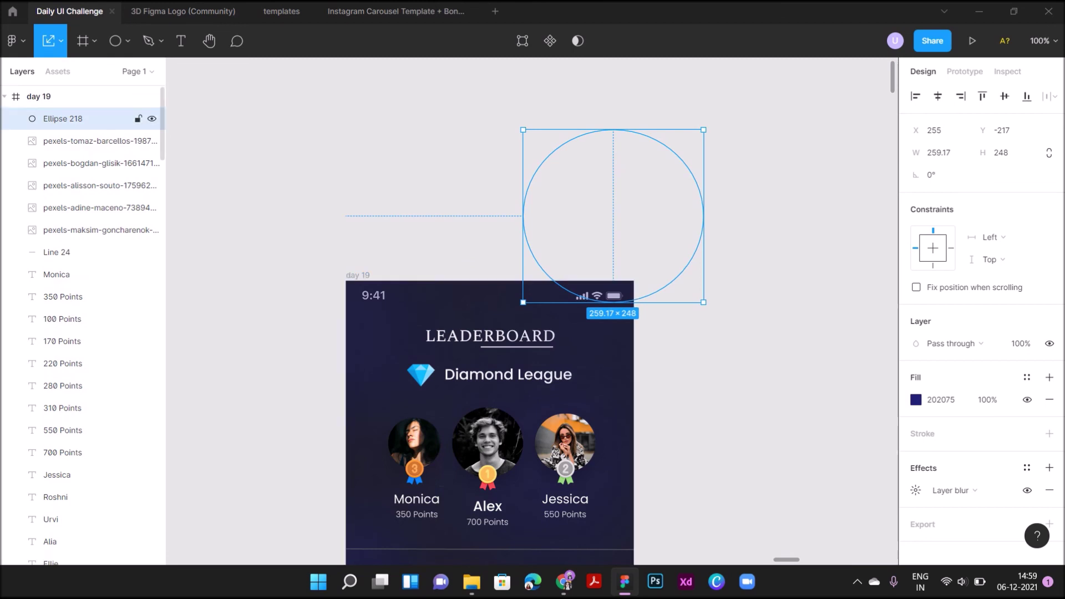
pyautogui.moveTo(83, 513); pyautogui.dragTo(83, 471)
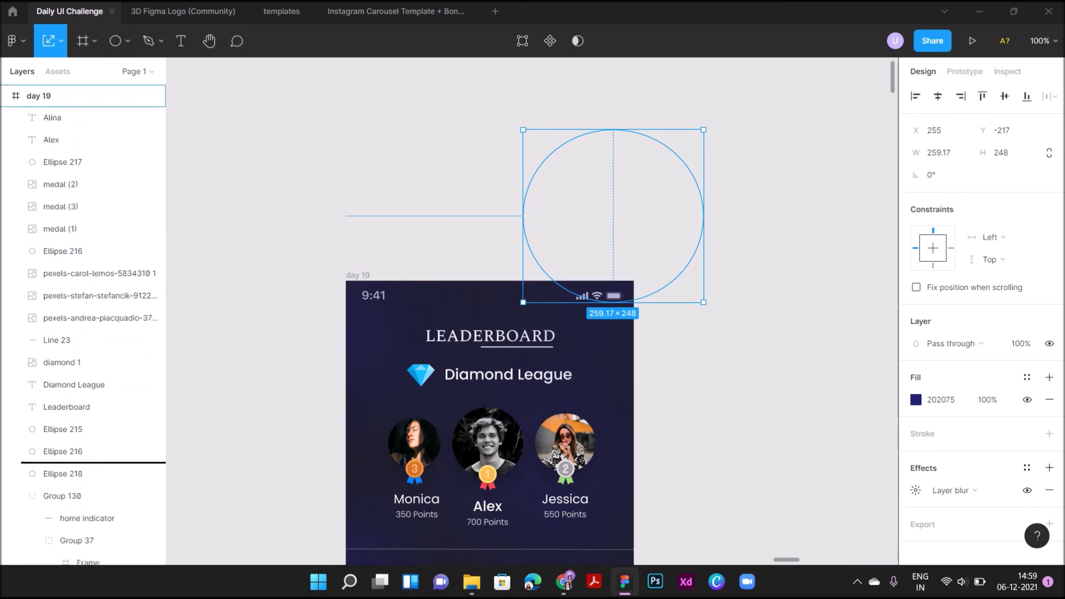
pyautogui.moveTo(83, 383); pyautogui.dragTo(83, 385)
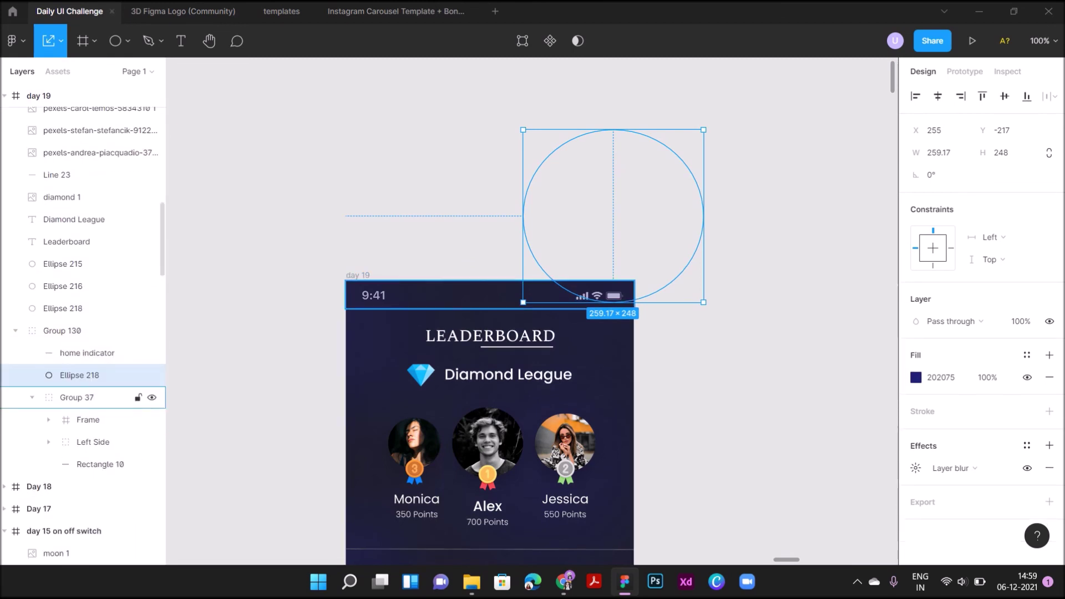
pyautogui.moveTo(89, 451); pyautogui.dragTo(89, 453)
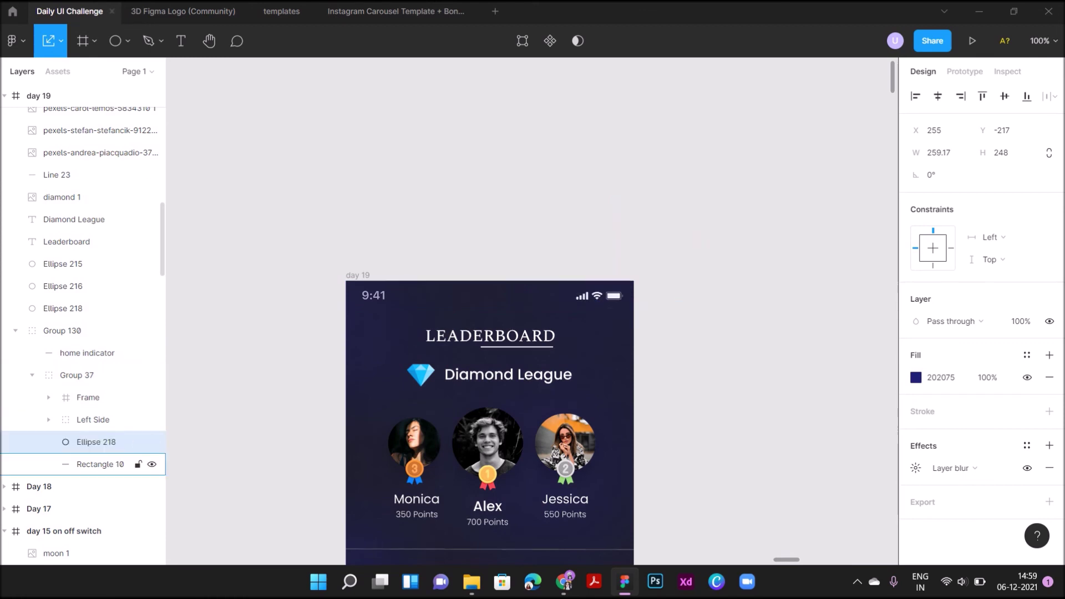
pyautogui.press('Escape')
# - Shift the top-left glow Ellipse 215 up and to the left
pyautogui.click(83, 263)
pyautogui.press('Return')
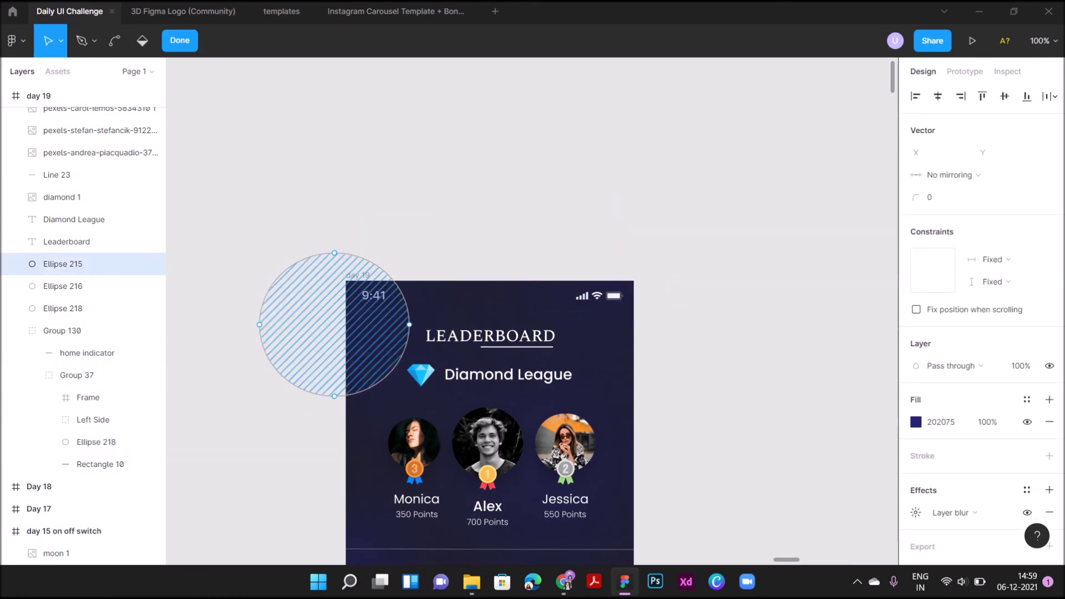
pyautogui.press('Escape')
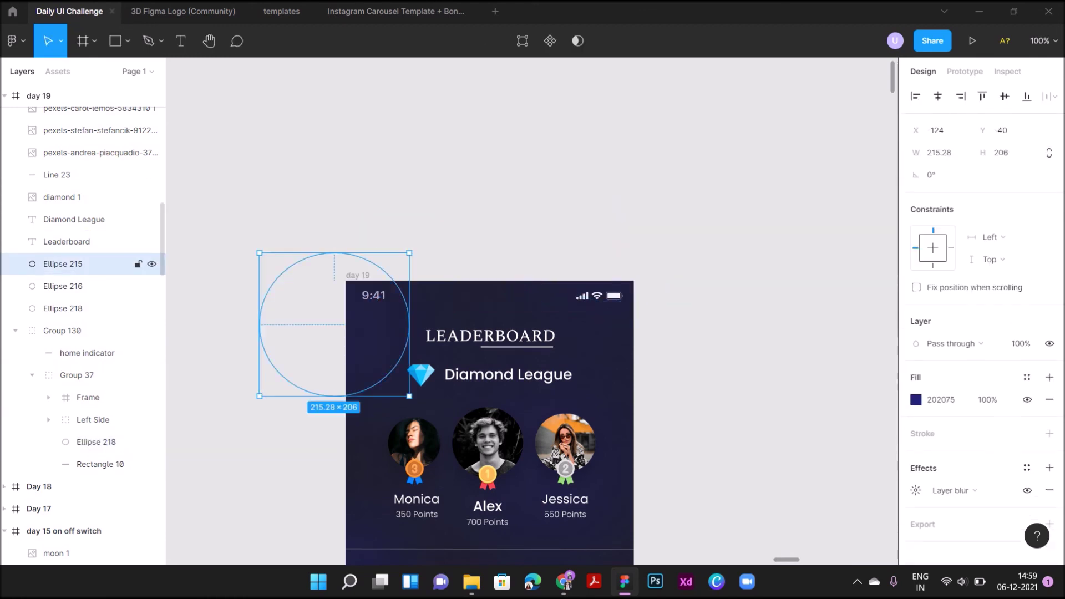
pyautogui.moveTo(334, 325); pyautogui.dragTo(268, 243)
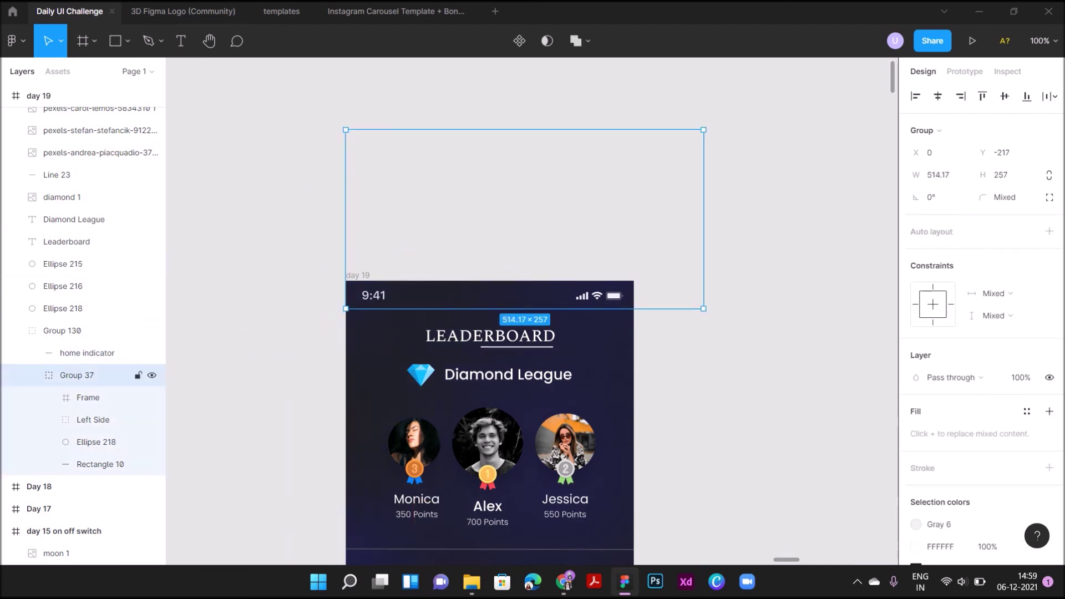
# - Move Left Side out of Group 130 and stack Ellipse 215 beneath it, straddling the frame's top-left corner
pyautogui.click(93, 420)
pyautogui.click(916, 502)
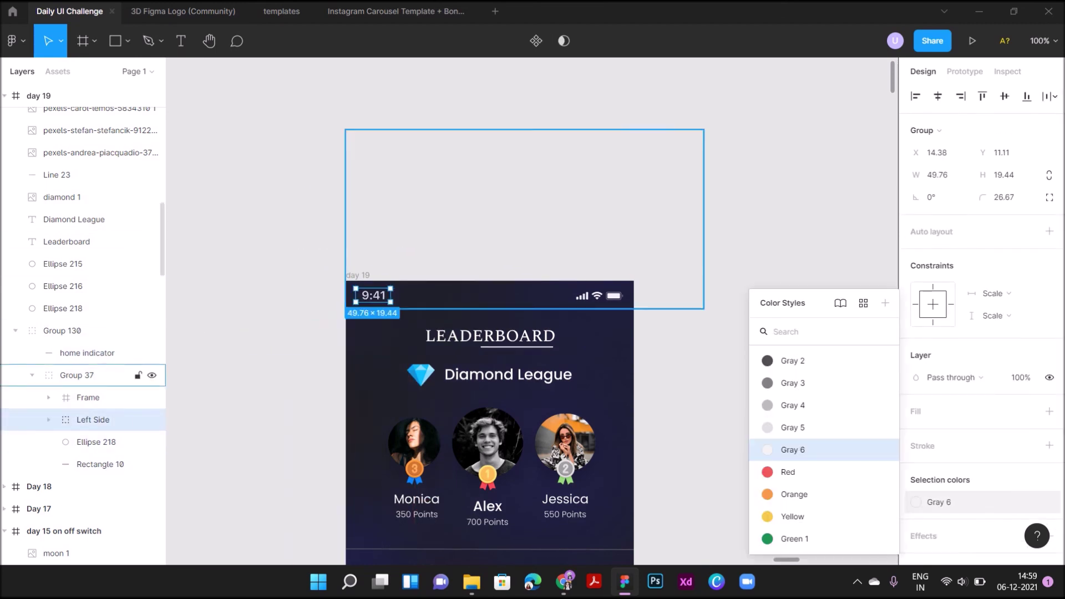
pyautogui.moveTo(93, 420); pyautogui.dragTo(83, 332)
pyautogui.click(62, 265)
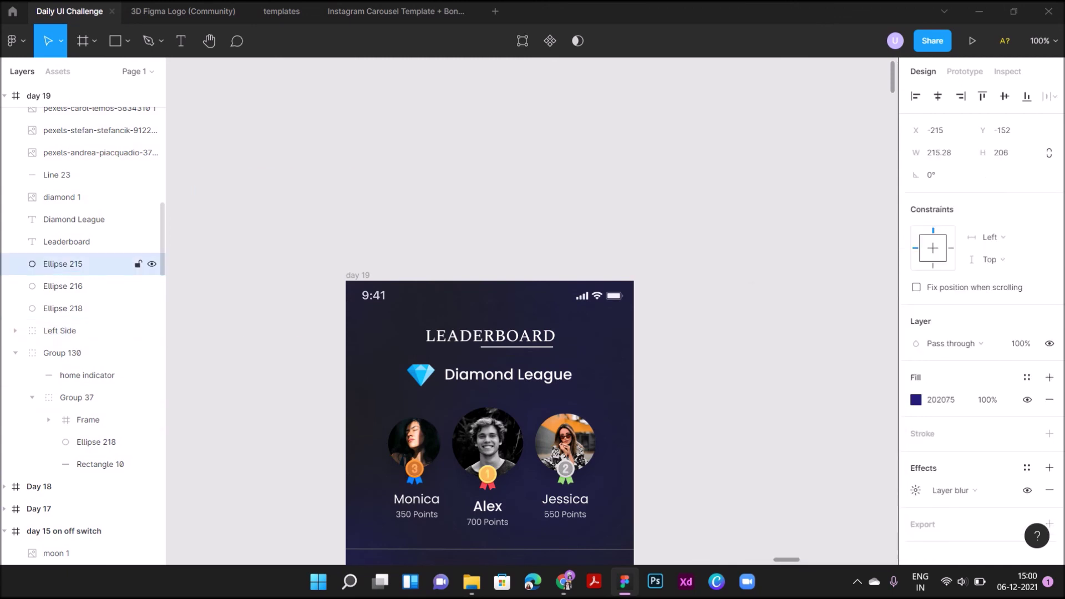
pyautogui.moveTo(336, 246); pyautogui.dragTo(390, 285)
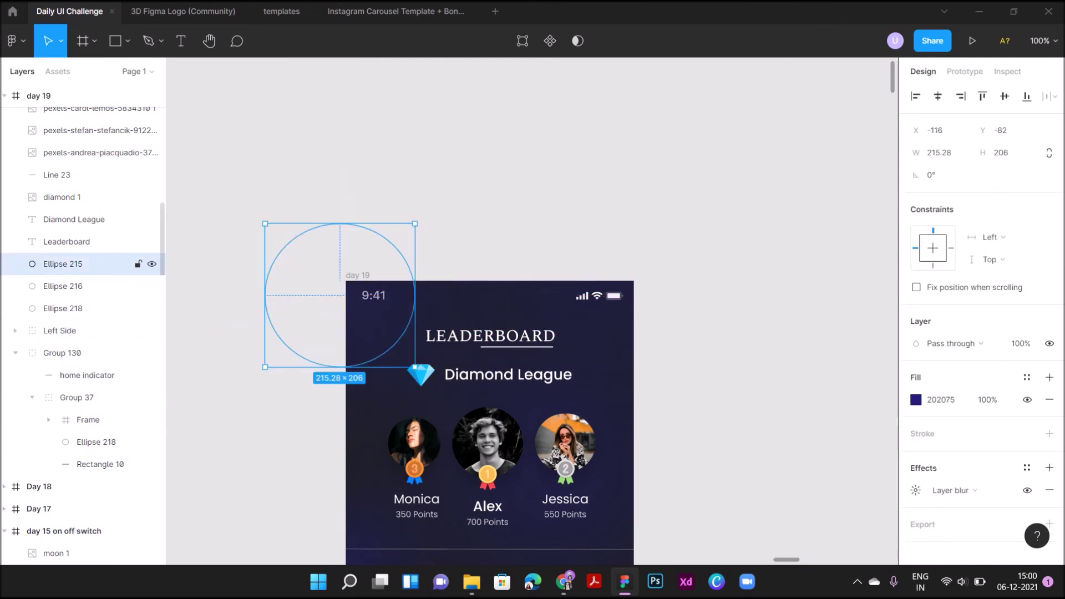
pyautogui.moveTo(83, 298); pyautogui.dragTo(83, 342)
pyautogui.press('Escape')
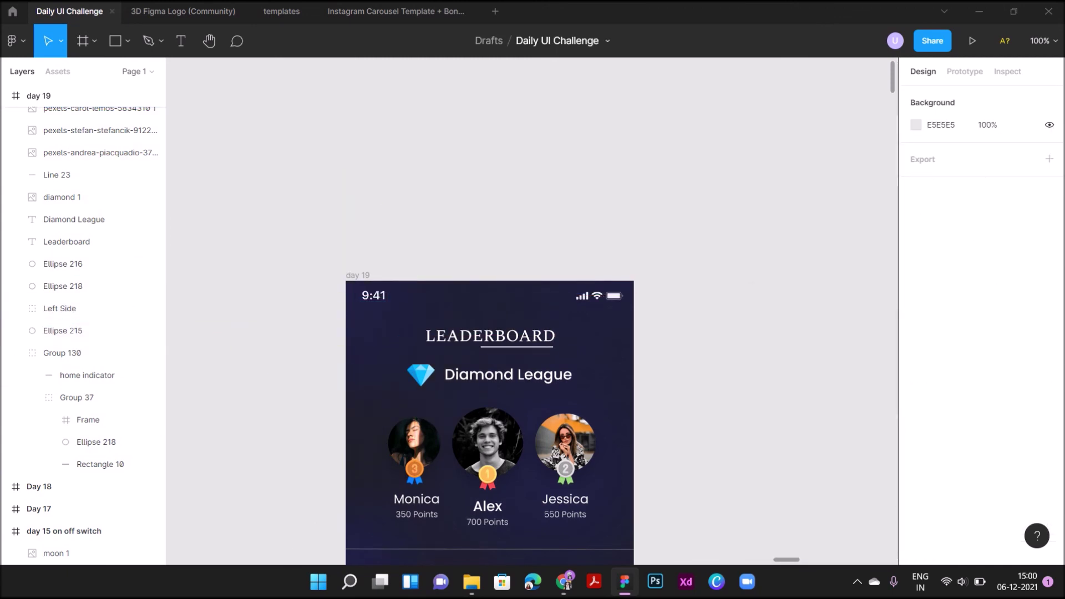
# - Zoom out to view the whole leaderboard and inspect the divider's stroke colour
pyautogui.press('-')
pyautogui.scroll(-3, 510, 300)
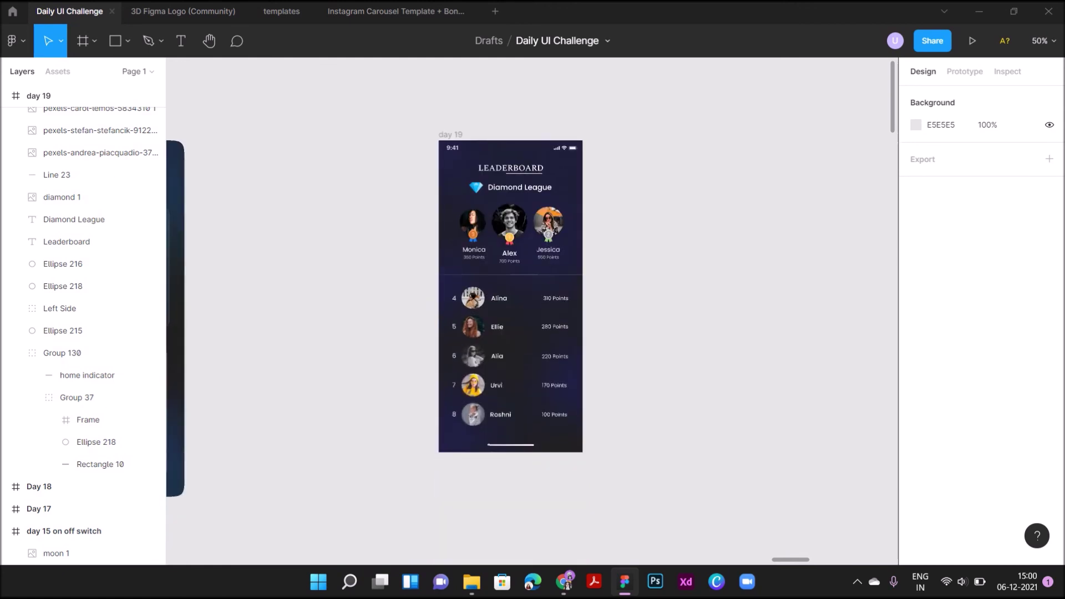
pyautogui.press('+')
pyautogui.scroll(2, 533, 311)
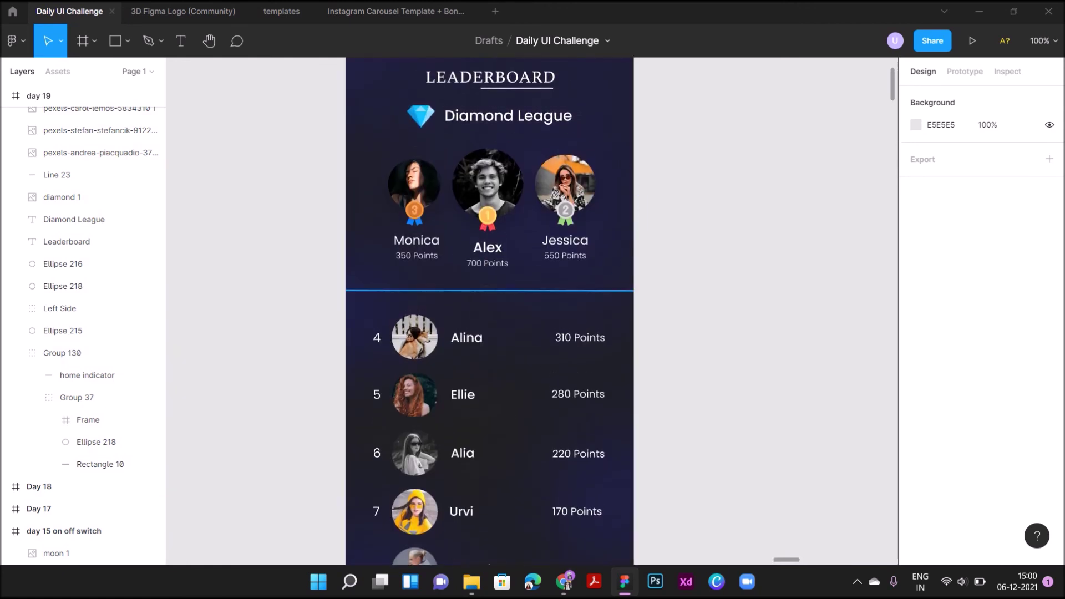
pyautogui.press('Return')
pyautogui.click(916, 456)
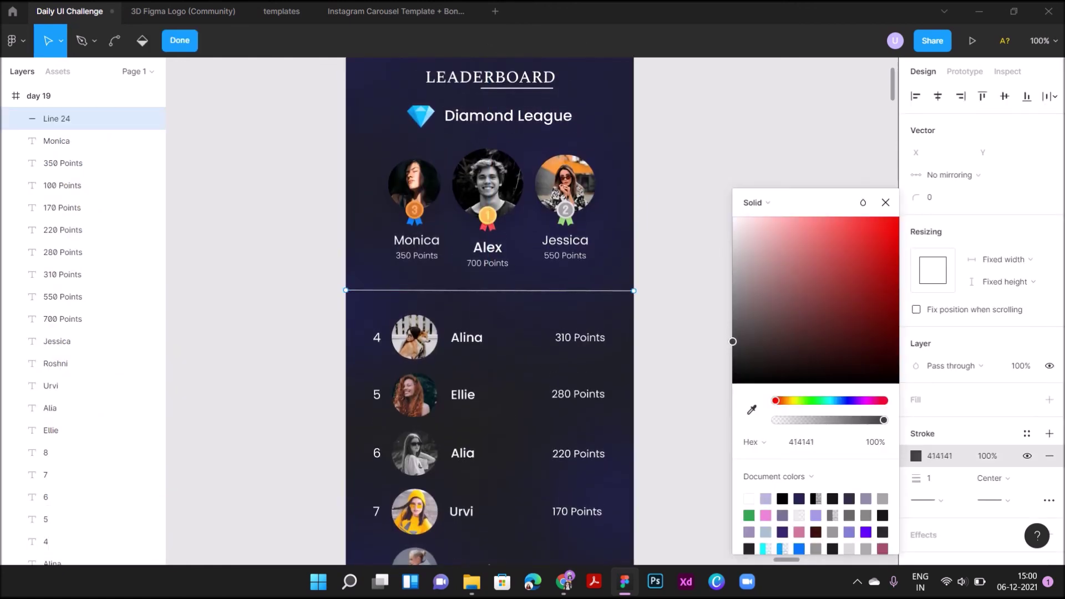
pyautogui.press('Escape')
pyautogui.press('Escape')
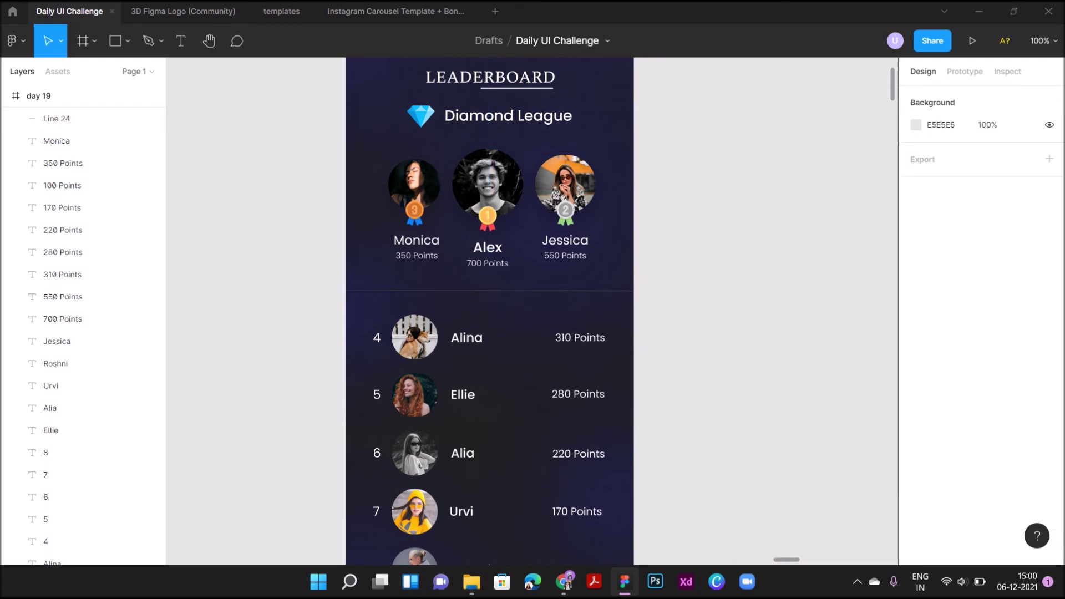
# - Set the podium divider Line 24's stroke colour to hex 434242
pyautogui.click(83, 118)
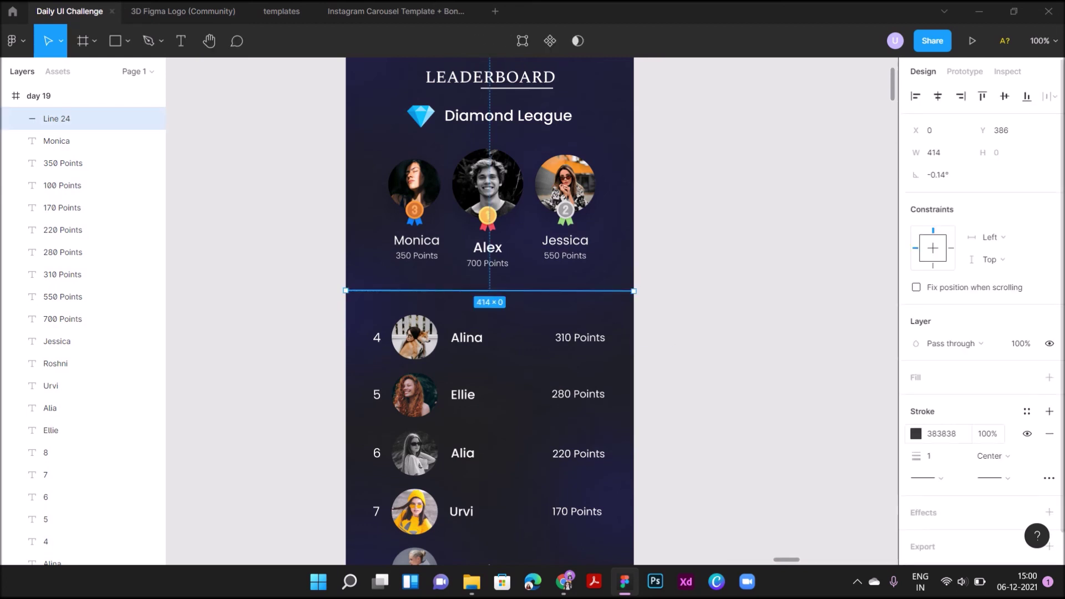
pyautogui.click(916, 433)
pyautogui.write('434242')
pyautogui.press('Return')
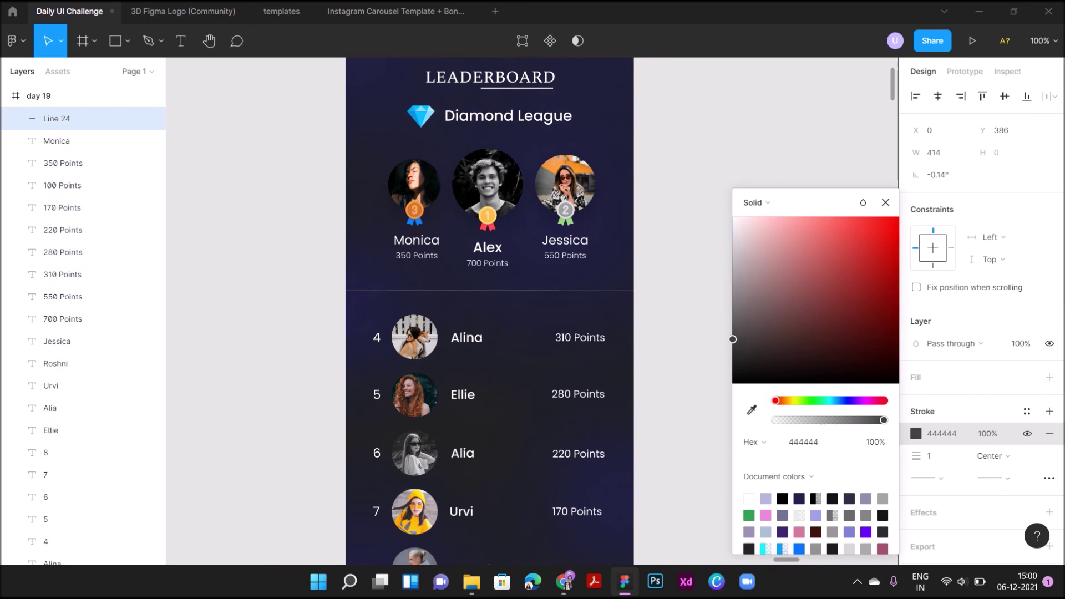
pyautogui.press('Escape')
pyautogui.press('Escape')
pyautogui.scroll(3, 490, 311)
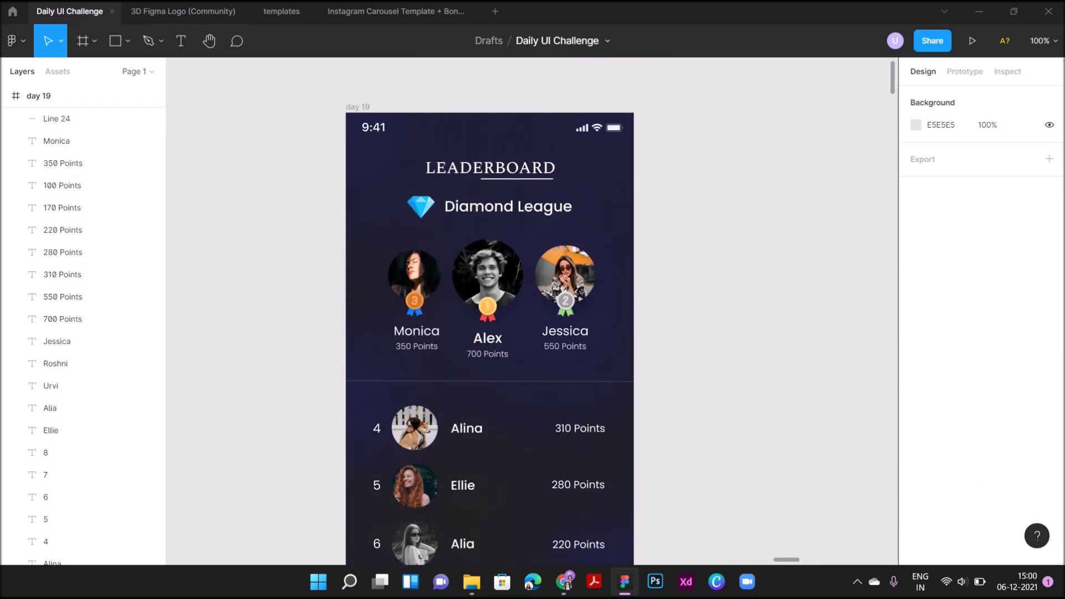